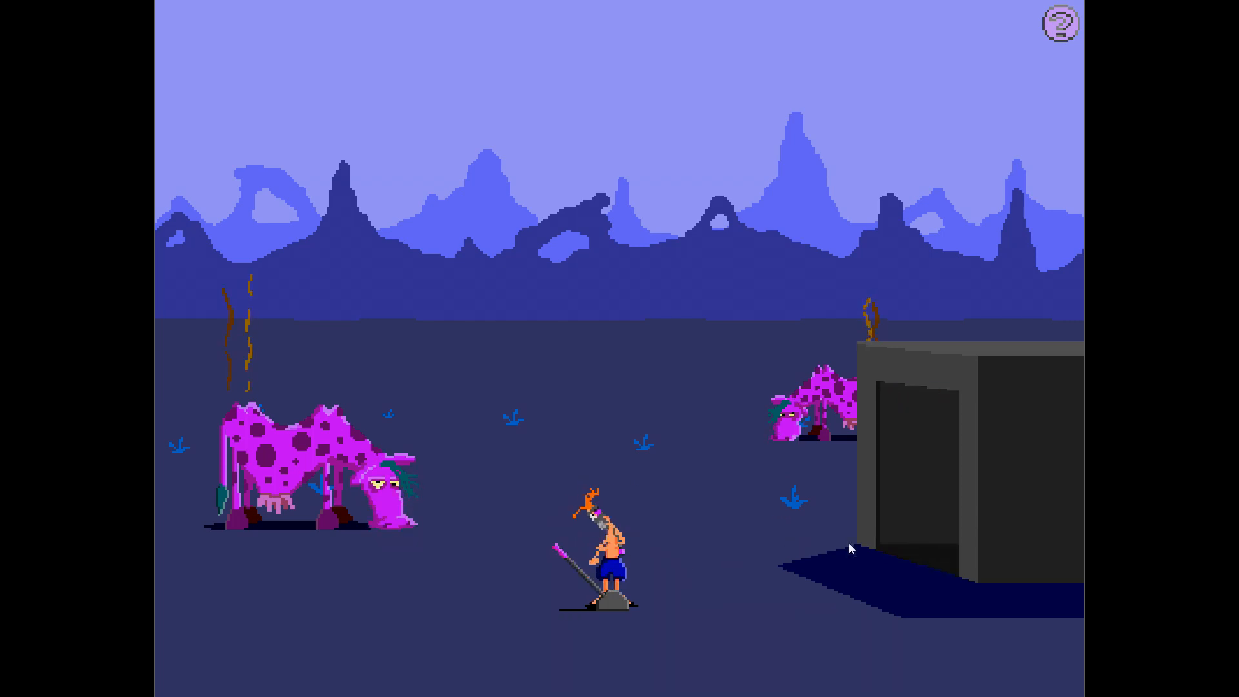
click(1066, 574)
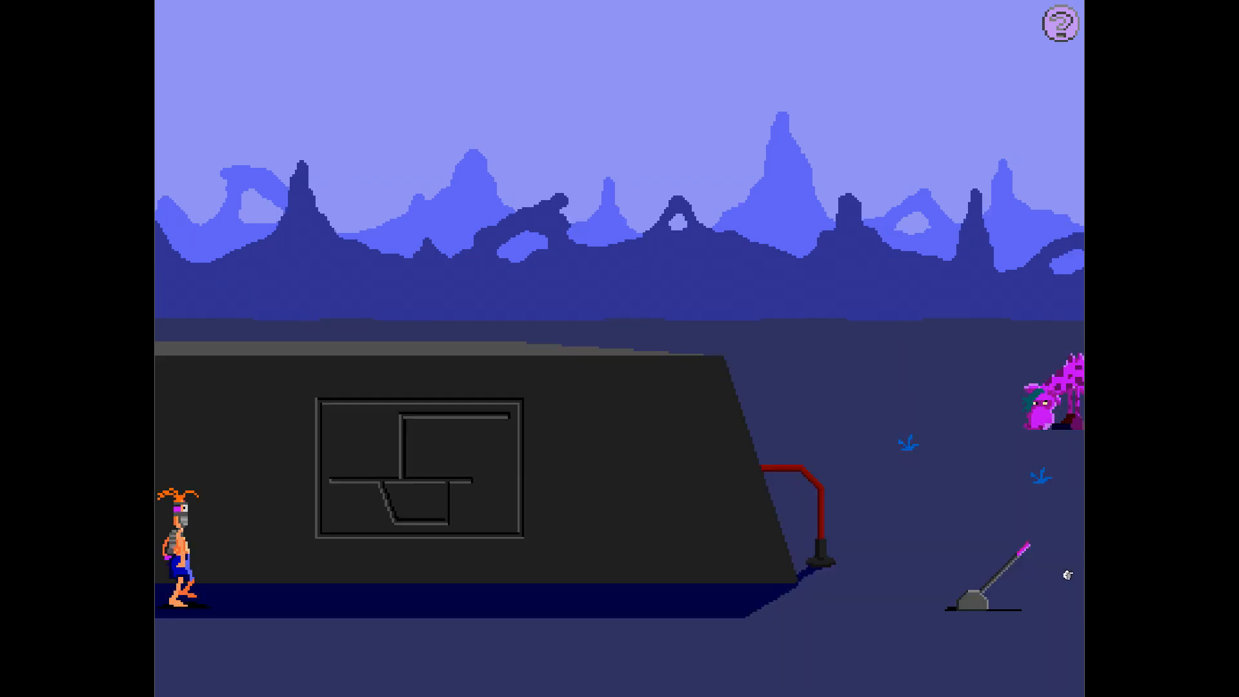
click(1008, 560)
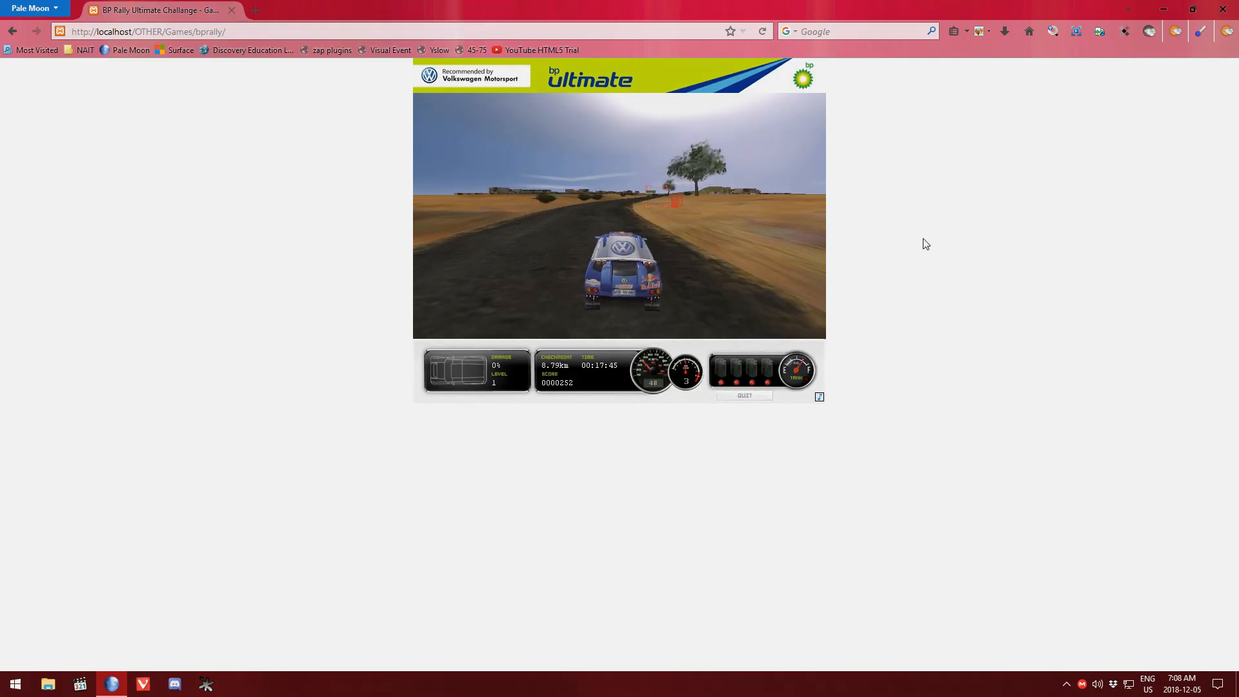
key(Right)
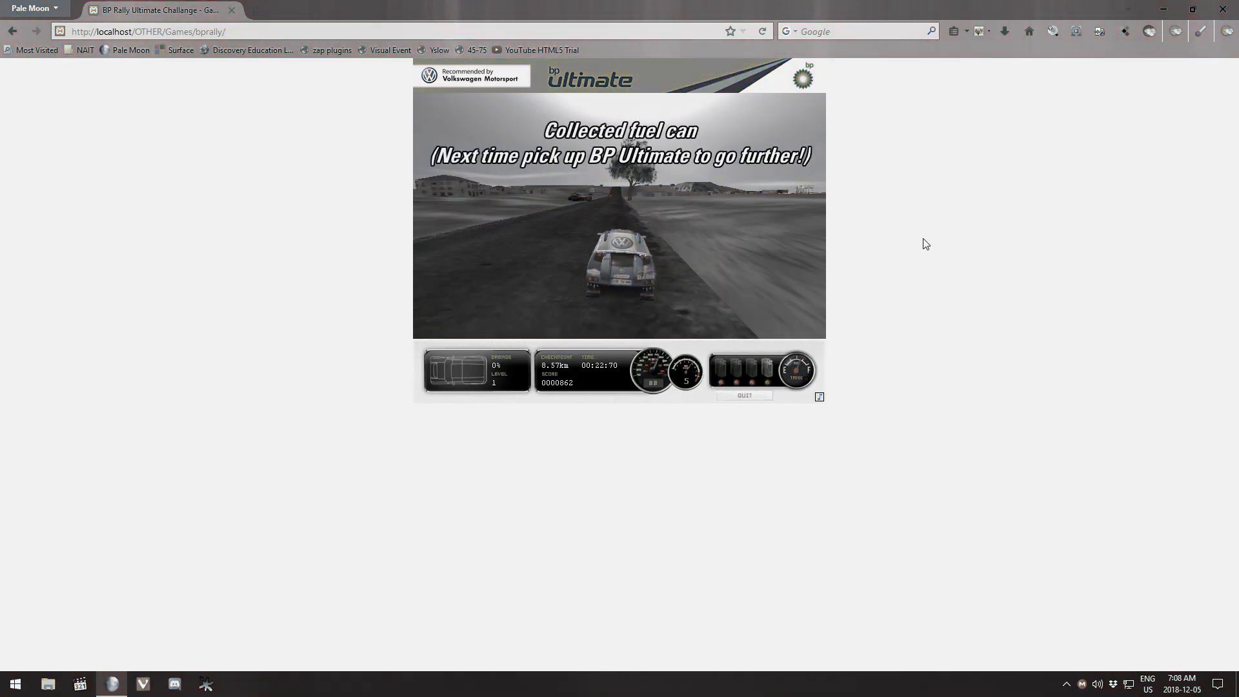
key(space)
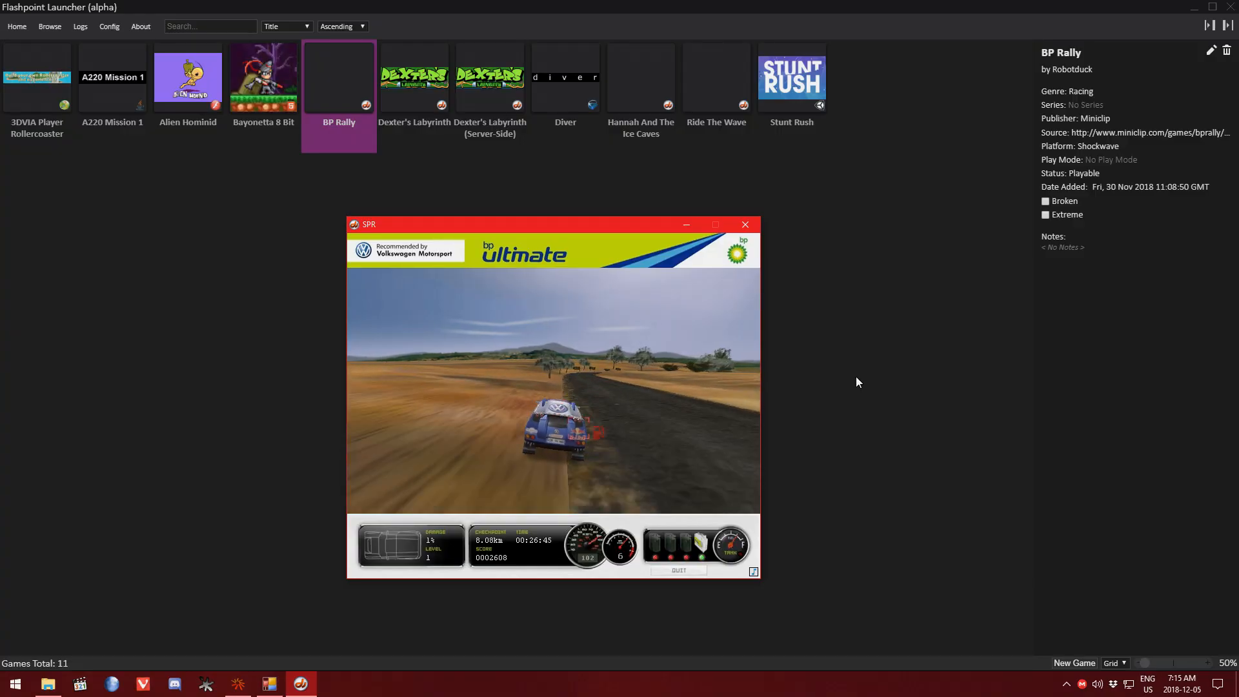
key(Right)
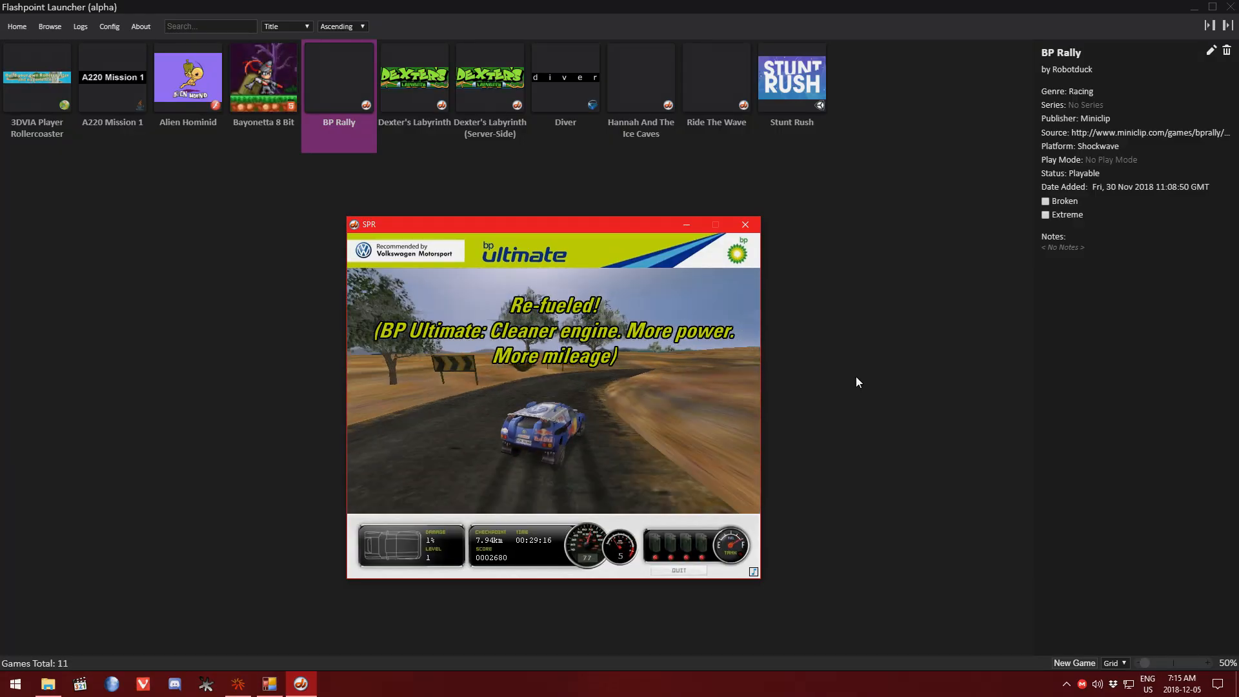
key(Right)
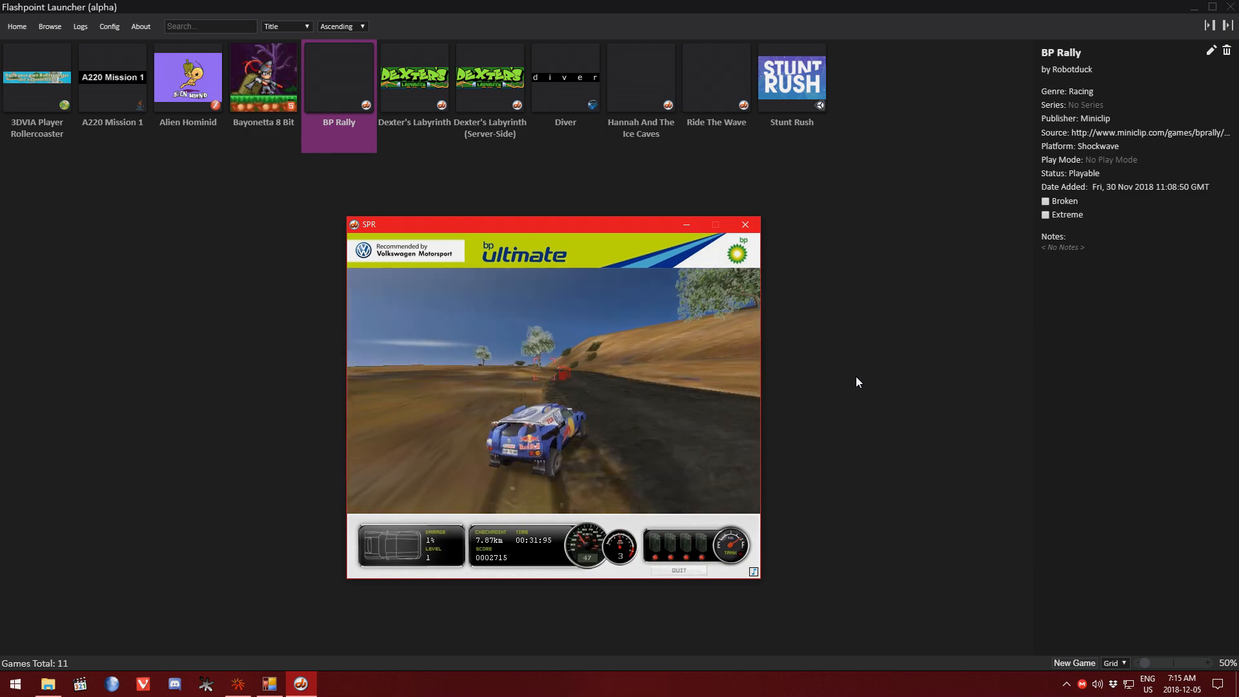
key(Left)
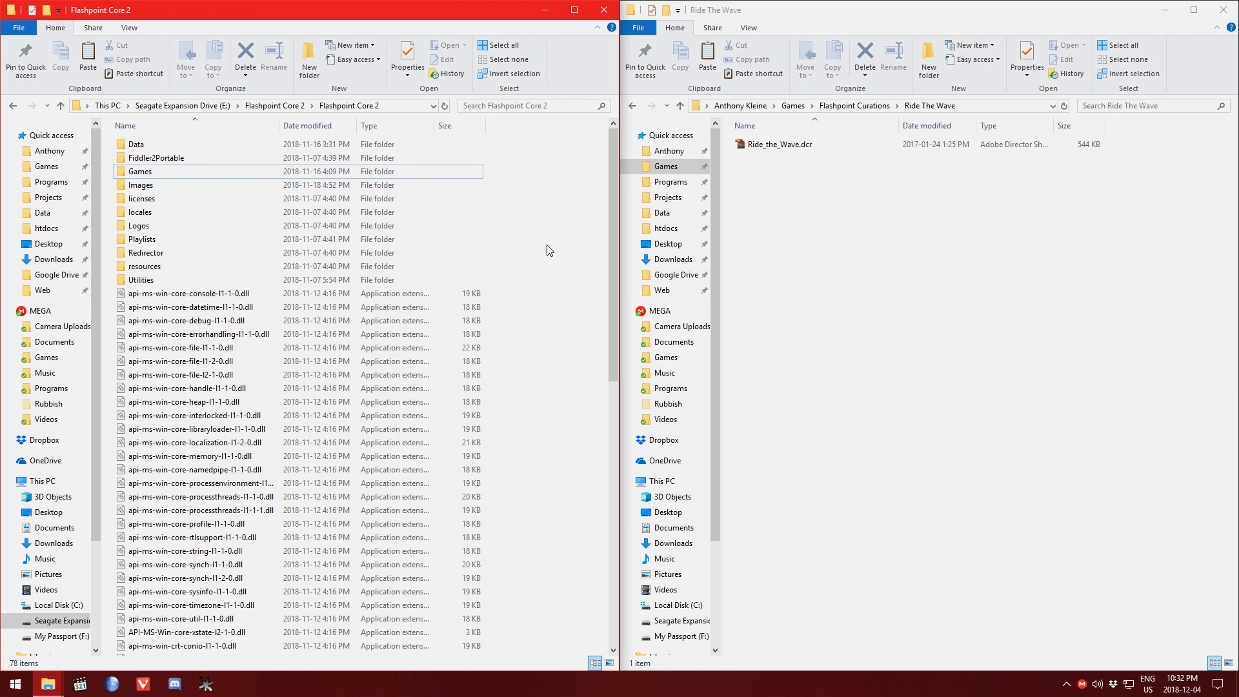
click(806, 163)
click(804, 147)
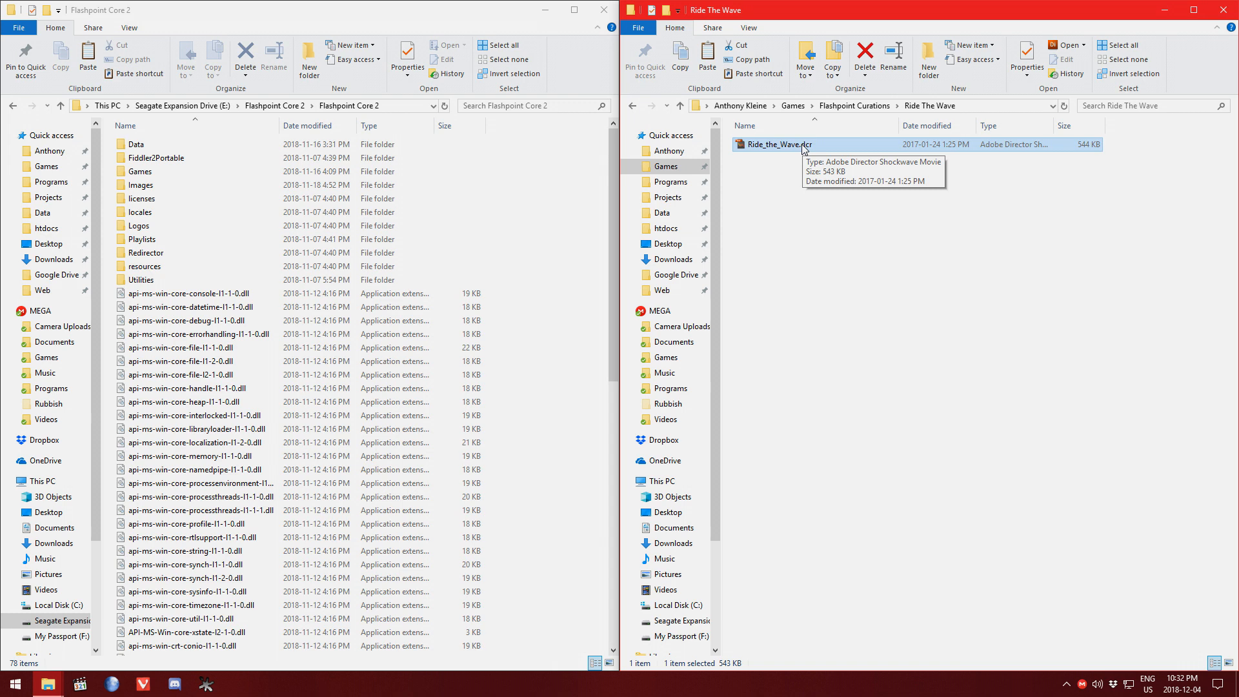
click(806, 255)
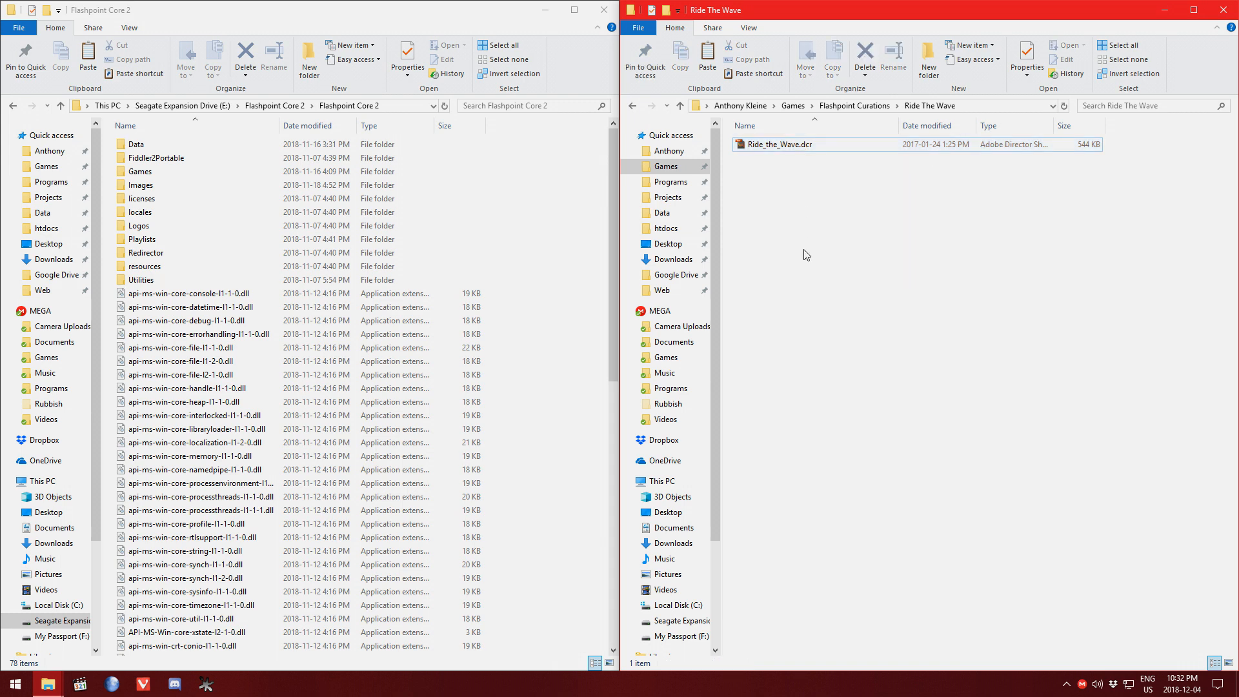
Open the Games > Flash > htdocs folder inside Flashpoint Core 2
click(183, 170)
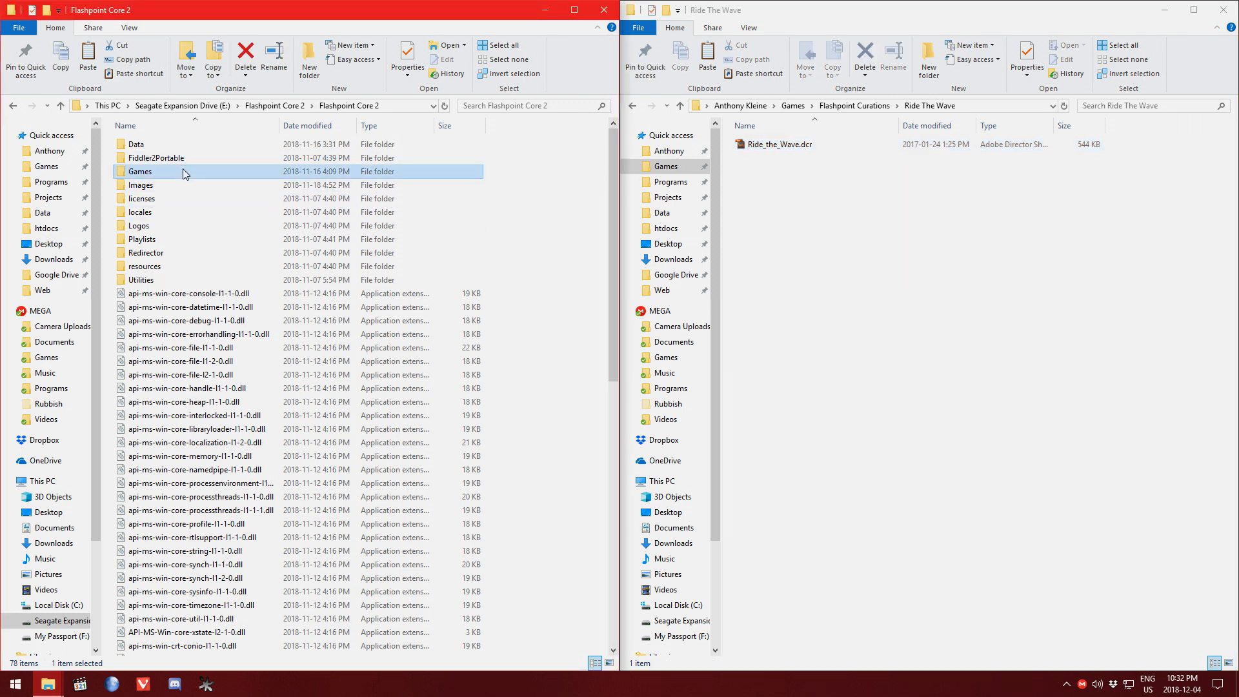
double_click(179, 170)
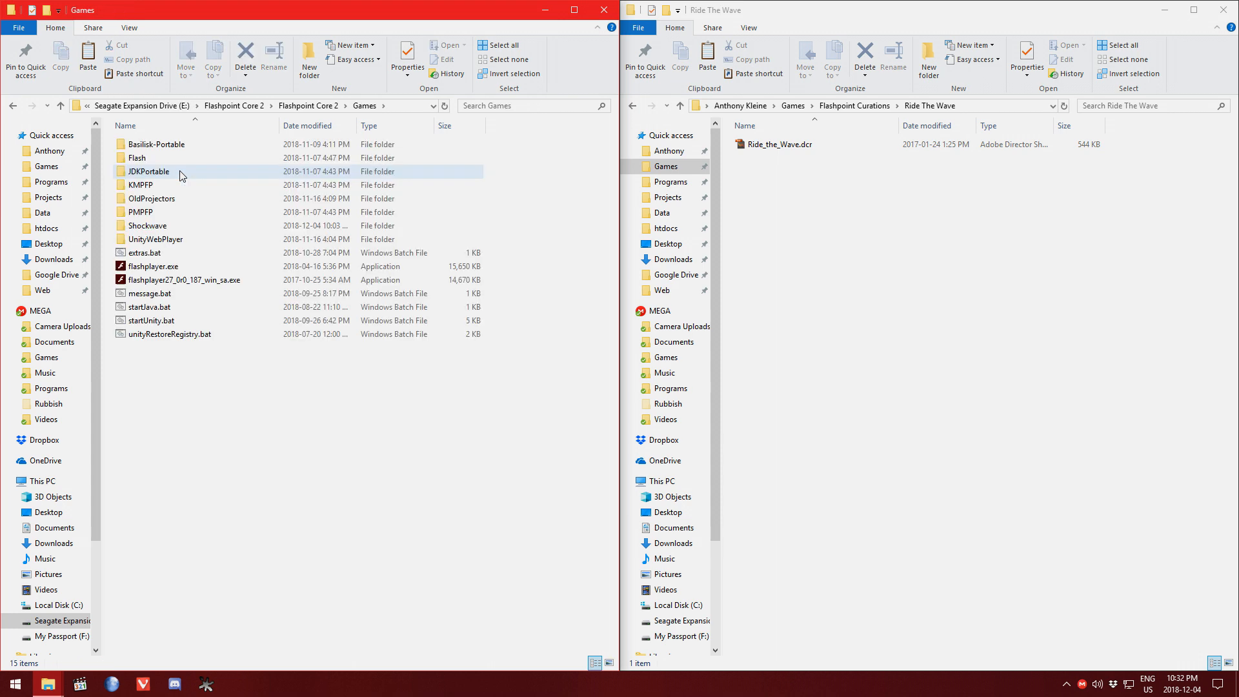
double_click(146, 160)
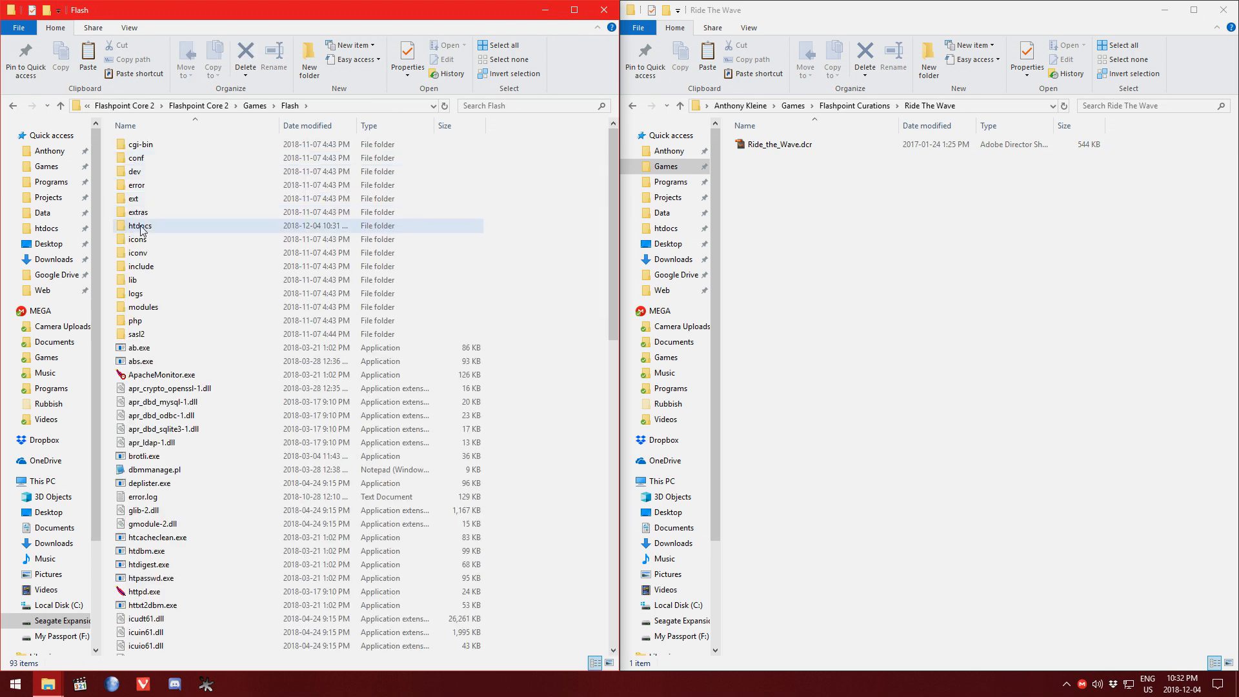
click(142, 226)
double_click(142, 227)
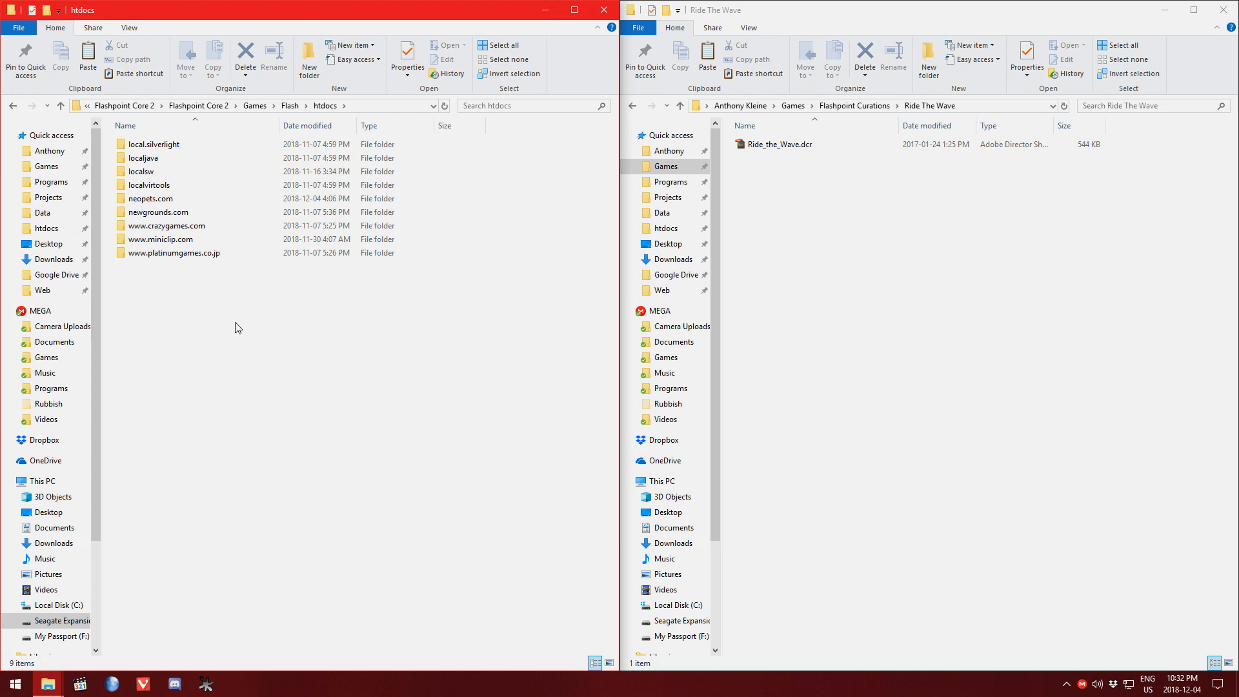
Create a new folder named wonka.com in htdocs
right_click(214, 333)
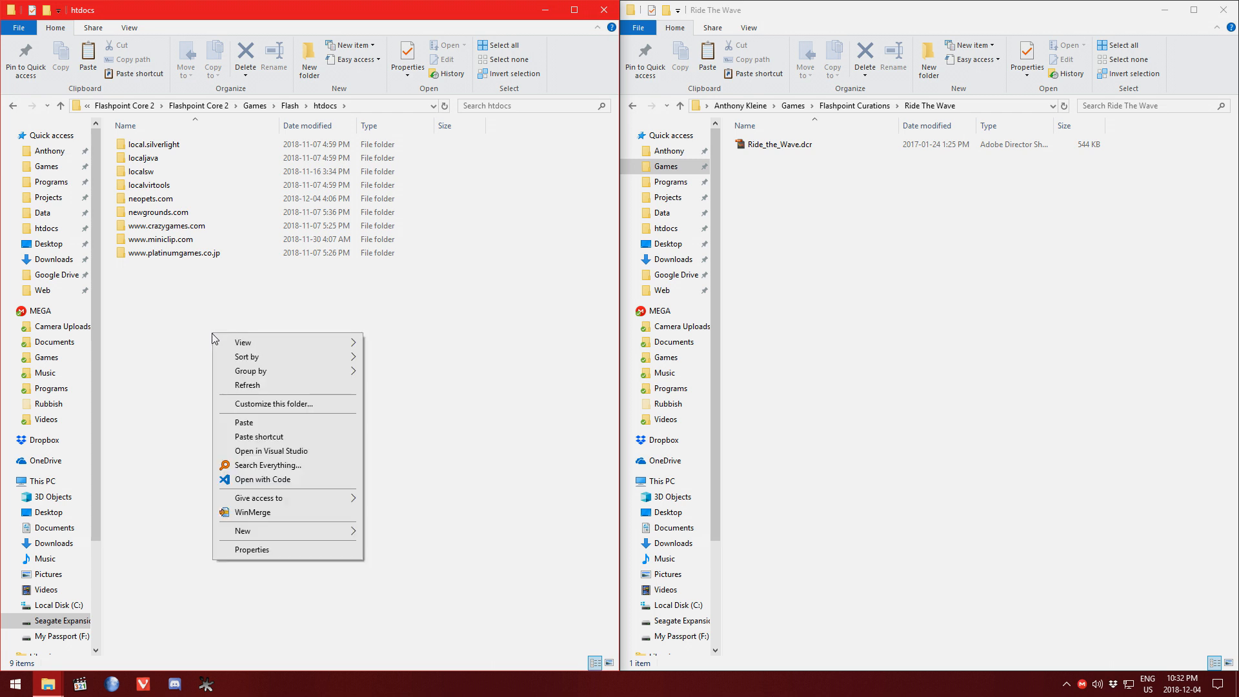
mouse_move(323, 535)
click(395, 369)
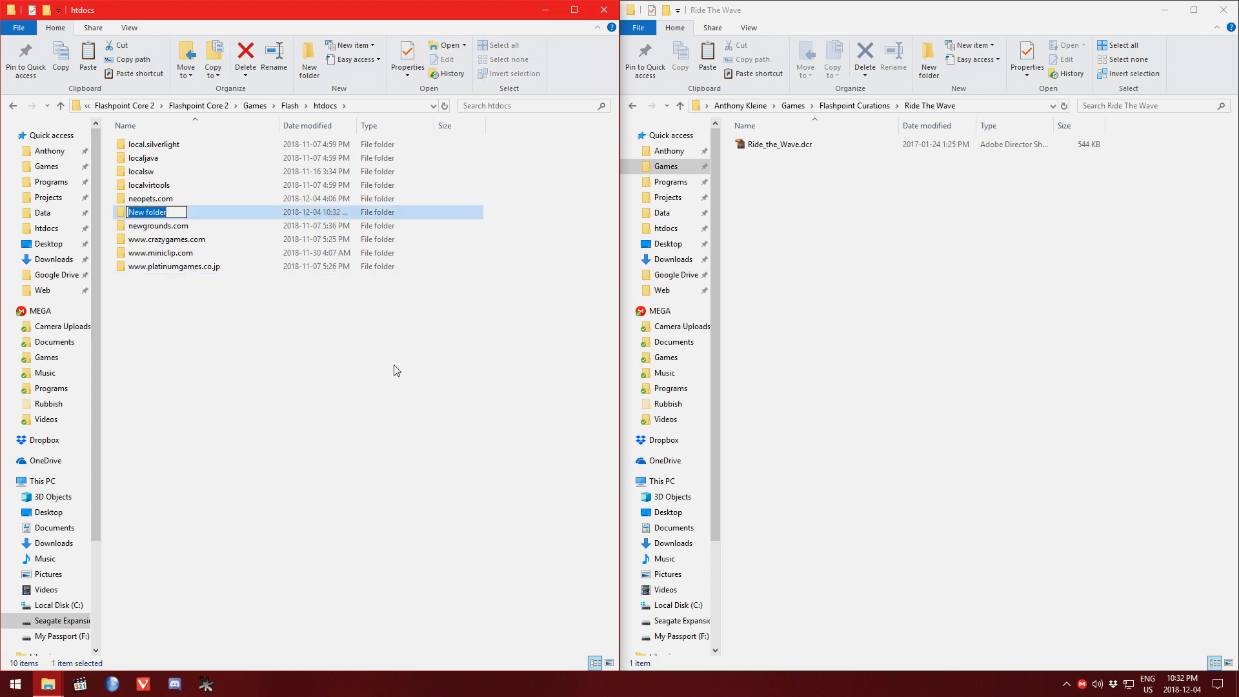
text(wonka.com)
key(Return)
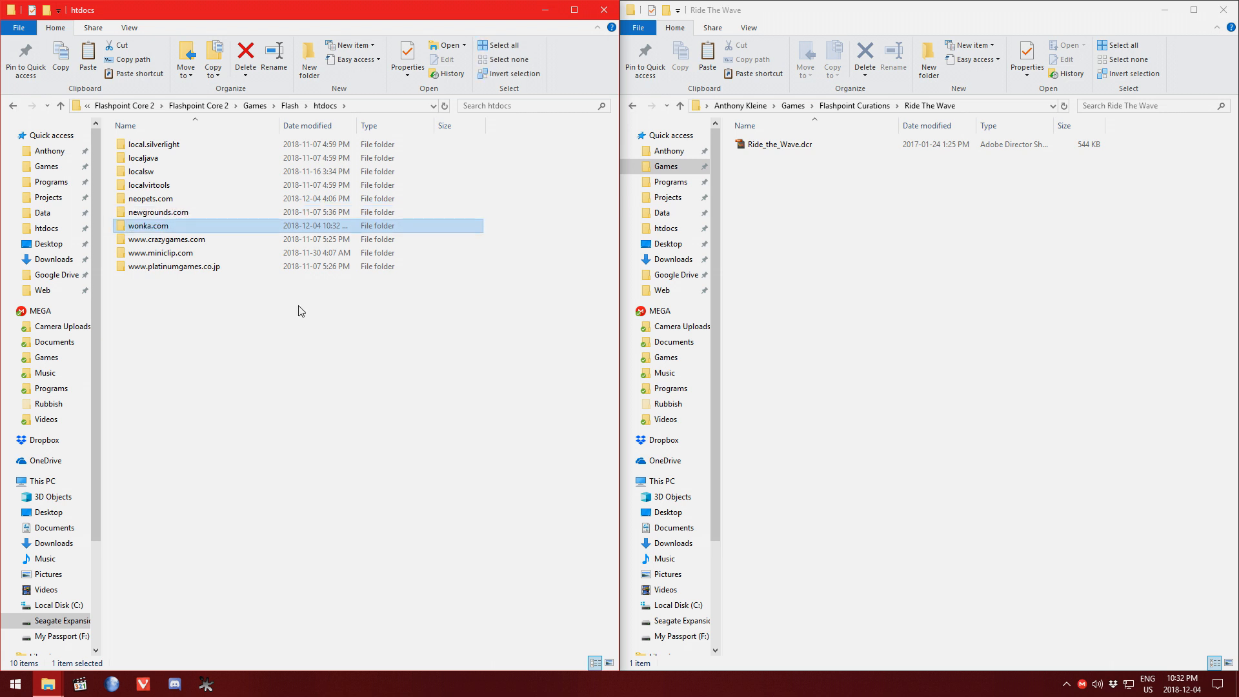
Copy Ride_the_Wave.dcr from the Ride The Wave curation folder into the wonka.com folder
click(157, 174)
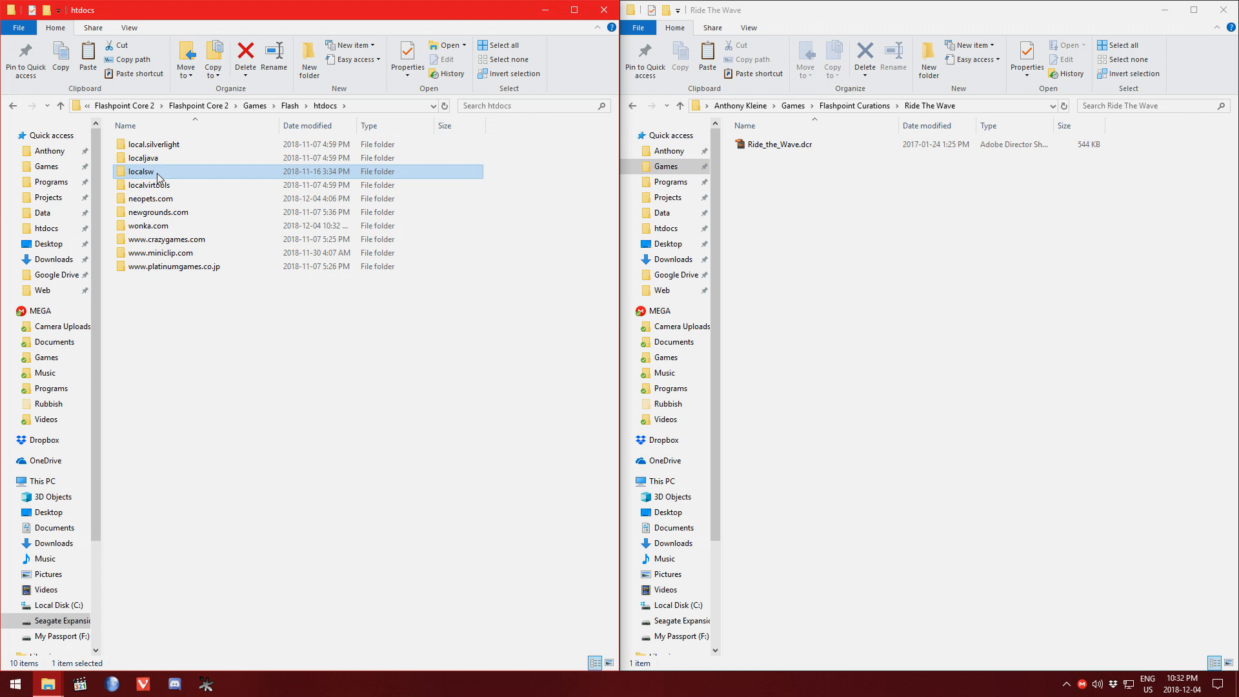
click(162, 227)
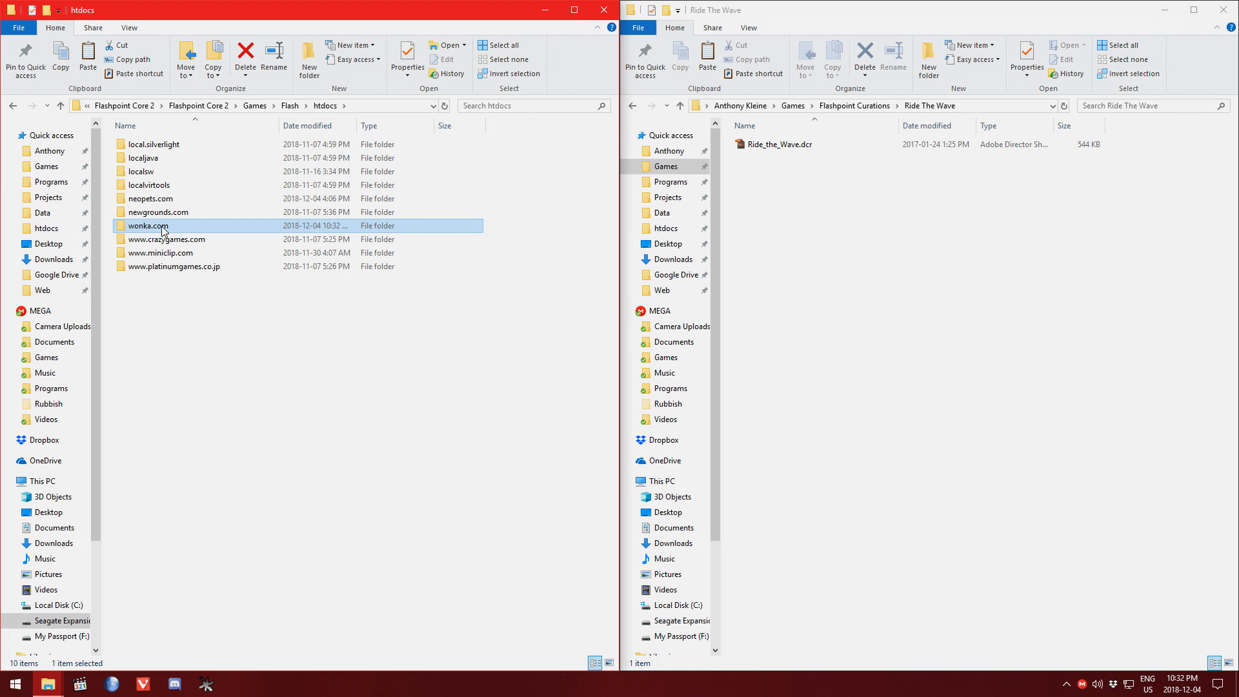
double_click(163, 227)
click(778, 145)
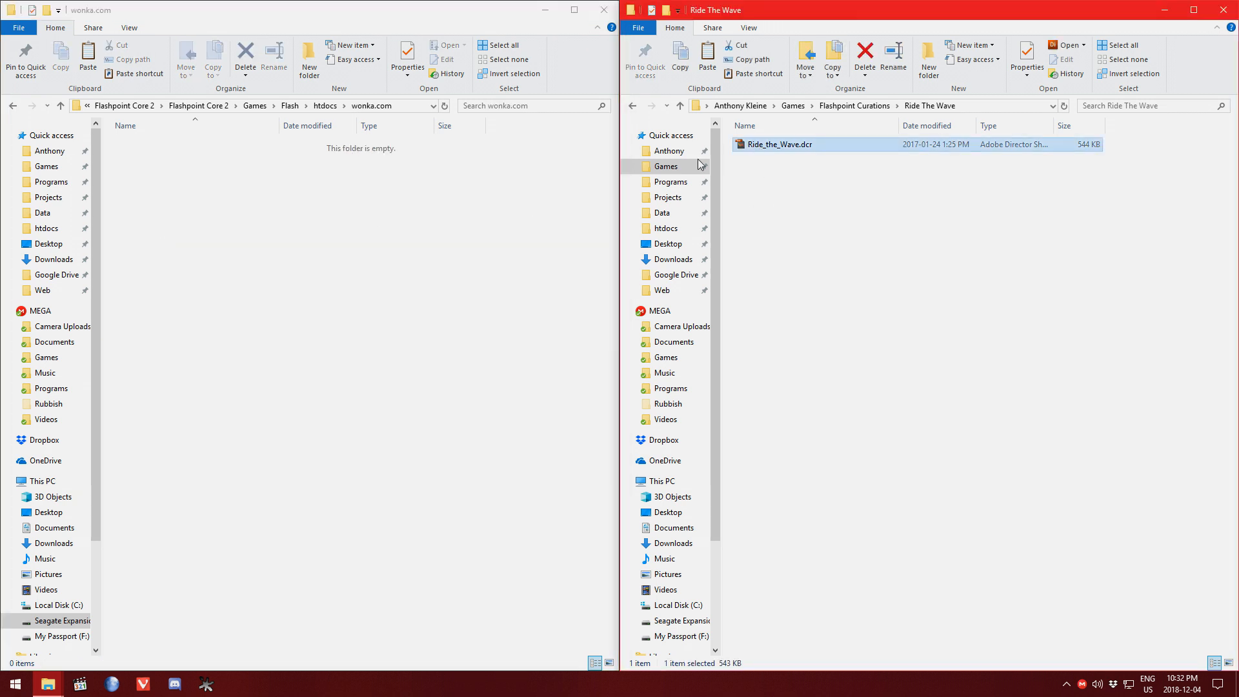
click(253, 249)
key(ctrl+v)
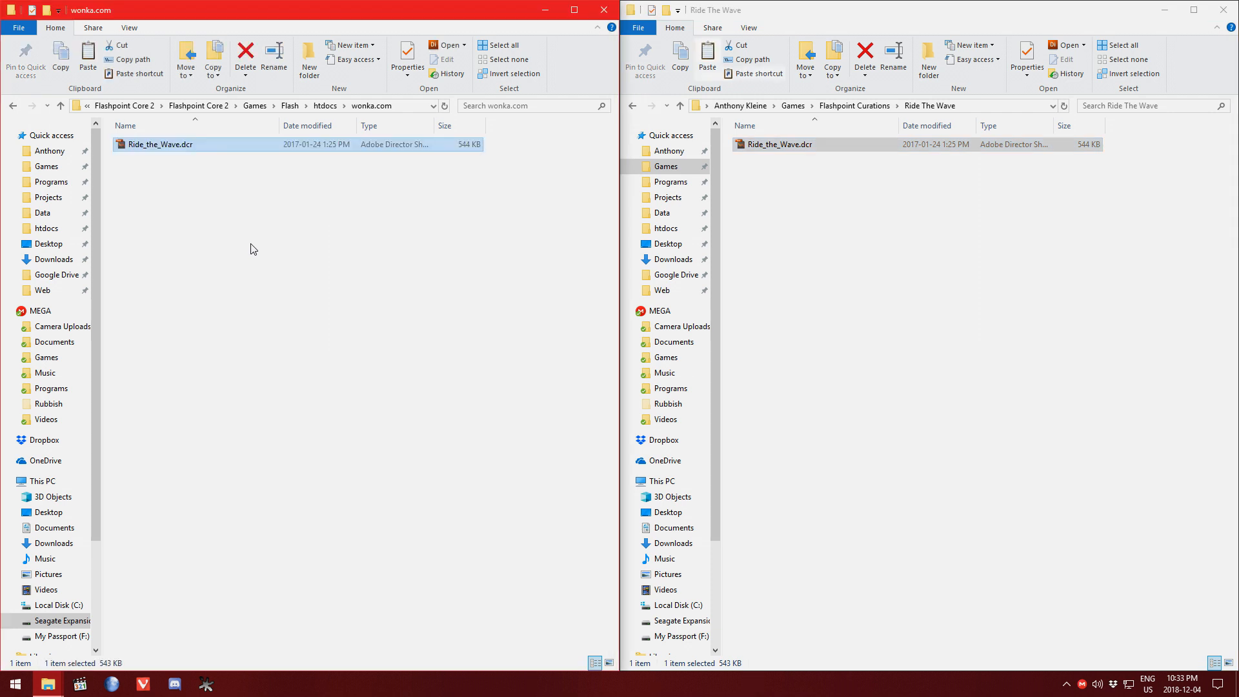
click(253, 249)
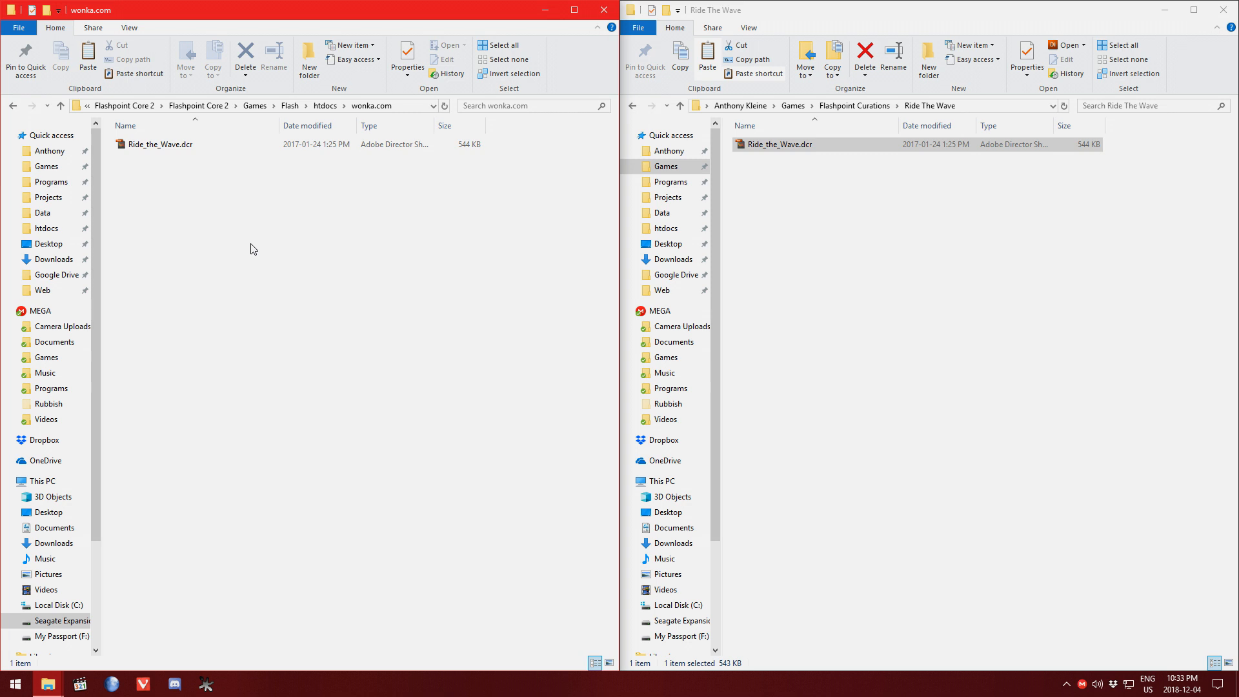
Go back up to the Games folder of Flashpoint Core 2 and open its Shockwave folder
click(256, 107)
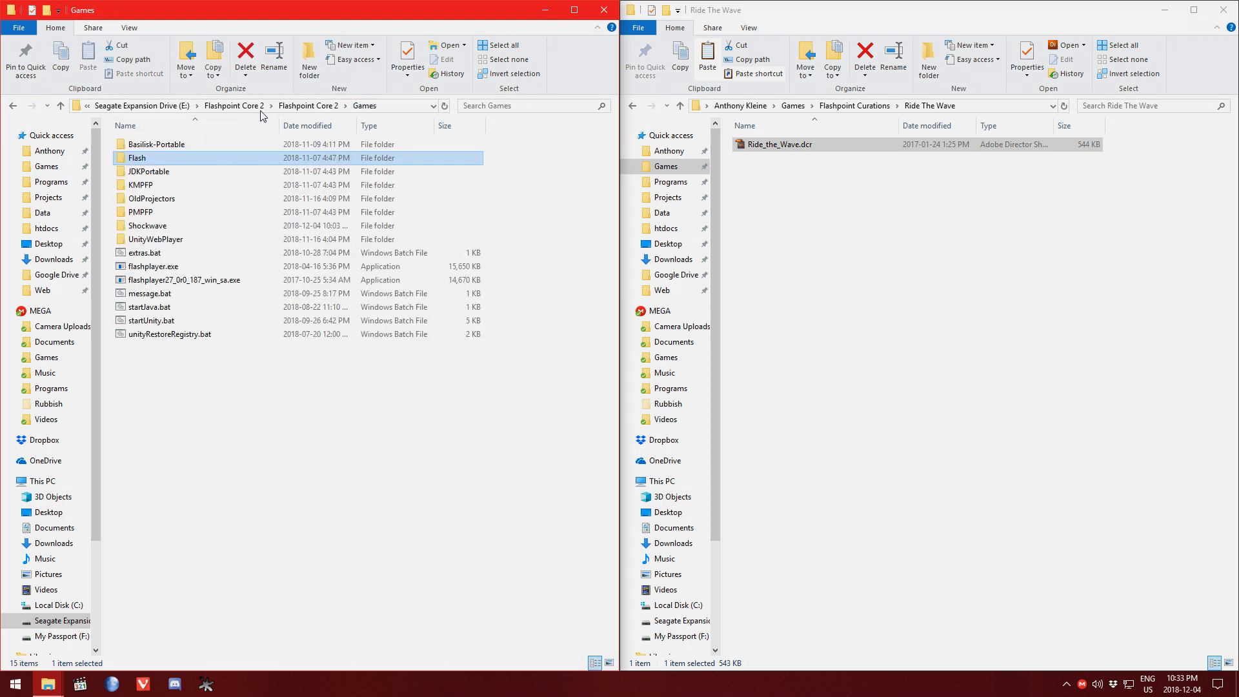
click(441, 232)
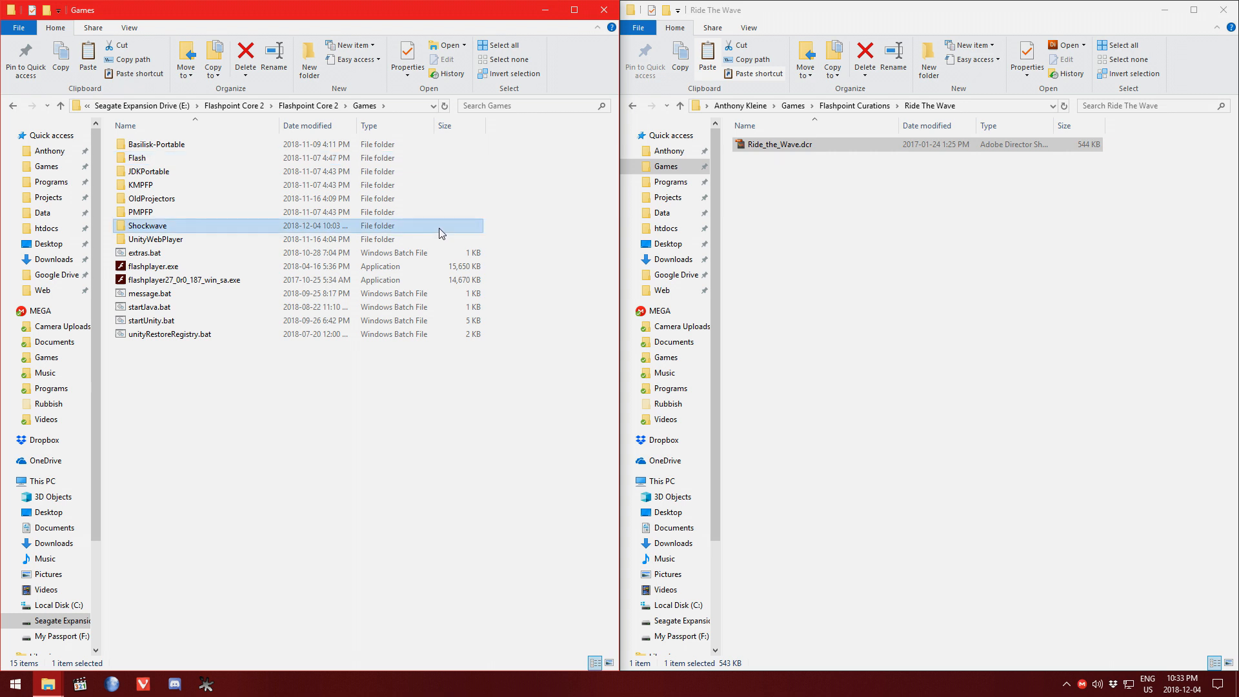
double_click(155, 227)
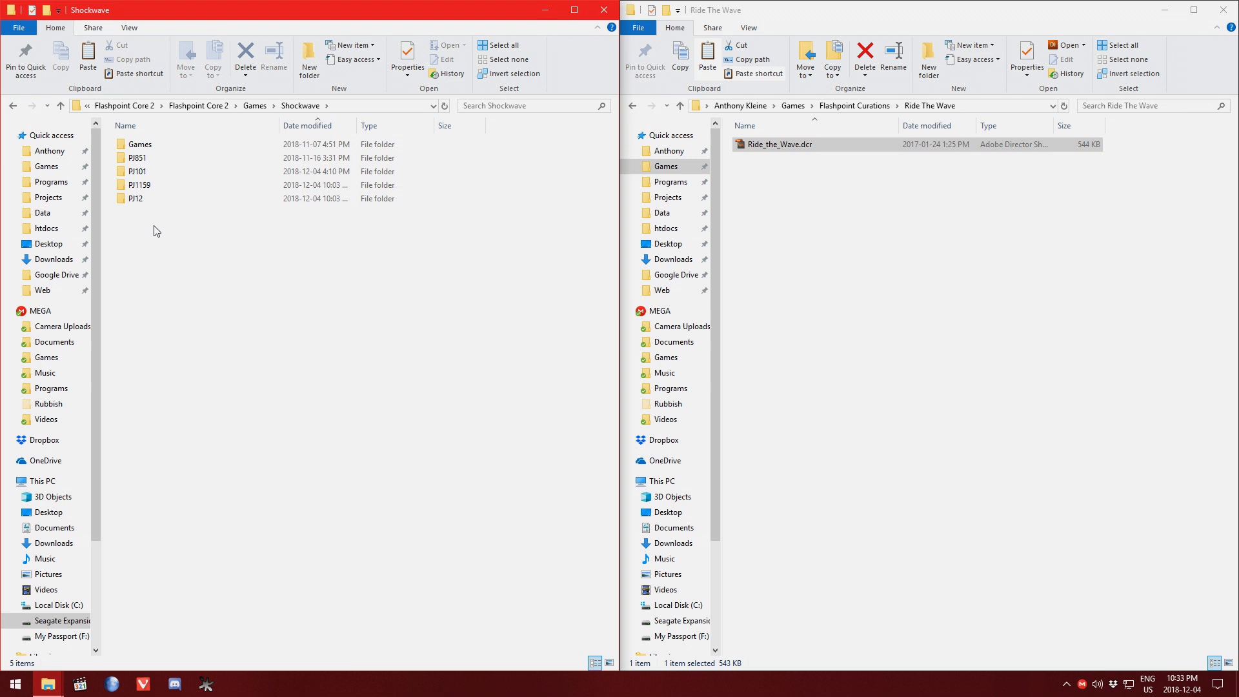
Look through the Games folder and the projector version folders PJ851, PJ101, PJ1159 and PJ12 in Shockwave
click(141, 148)
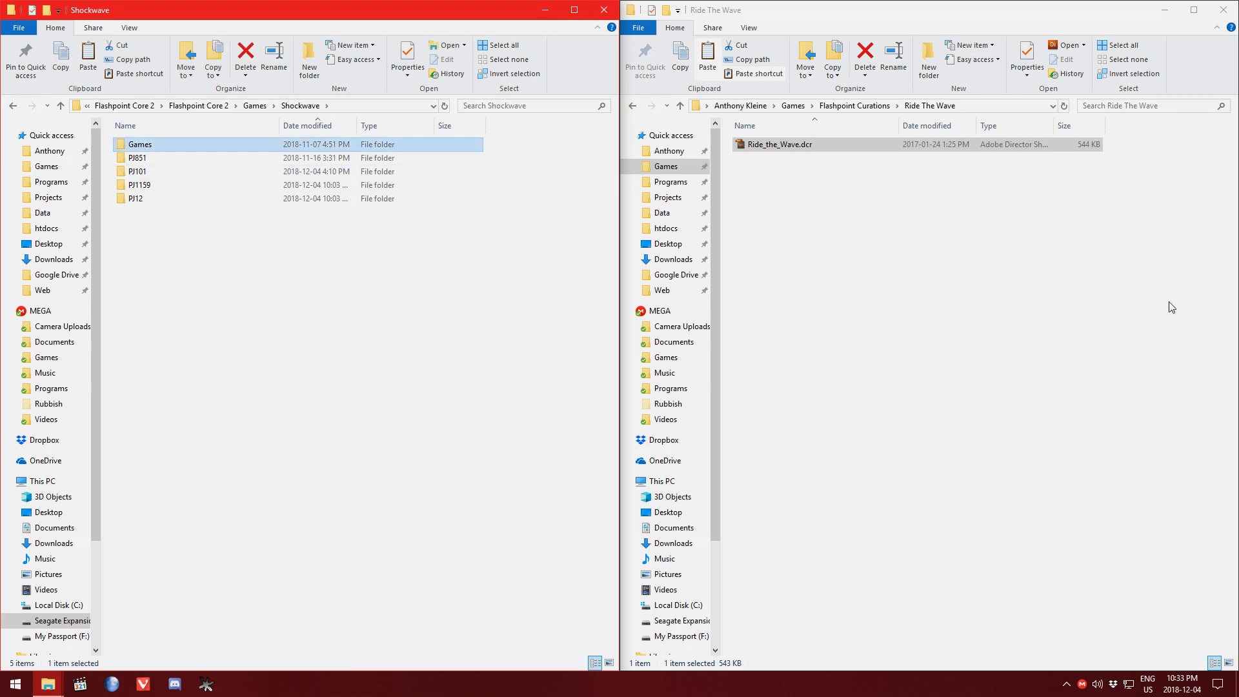
key(Down)
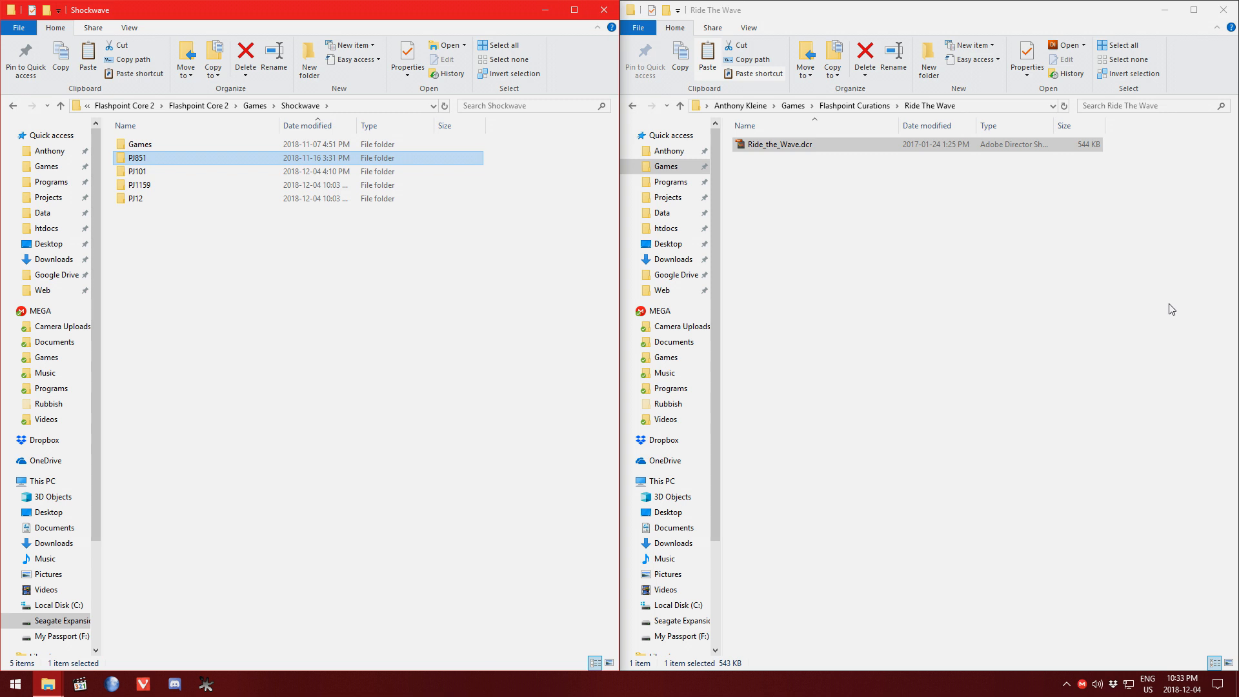
key(Down)
key(Down)
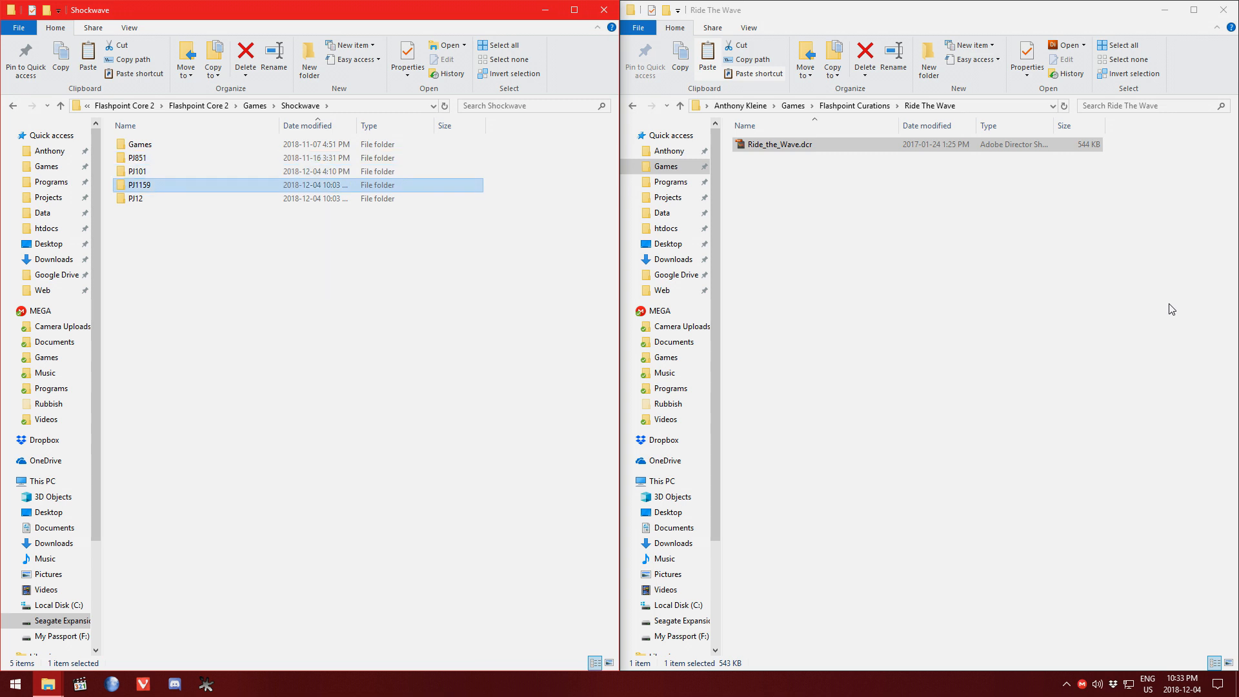
key(Down)
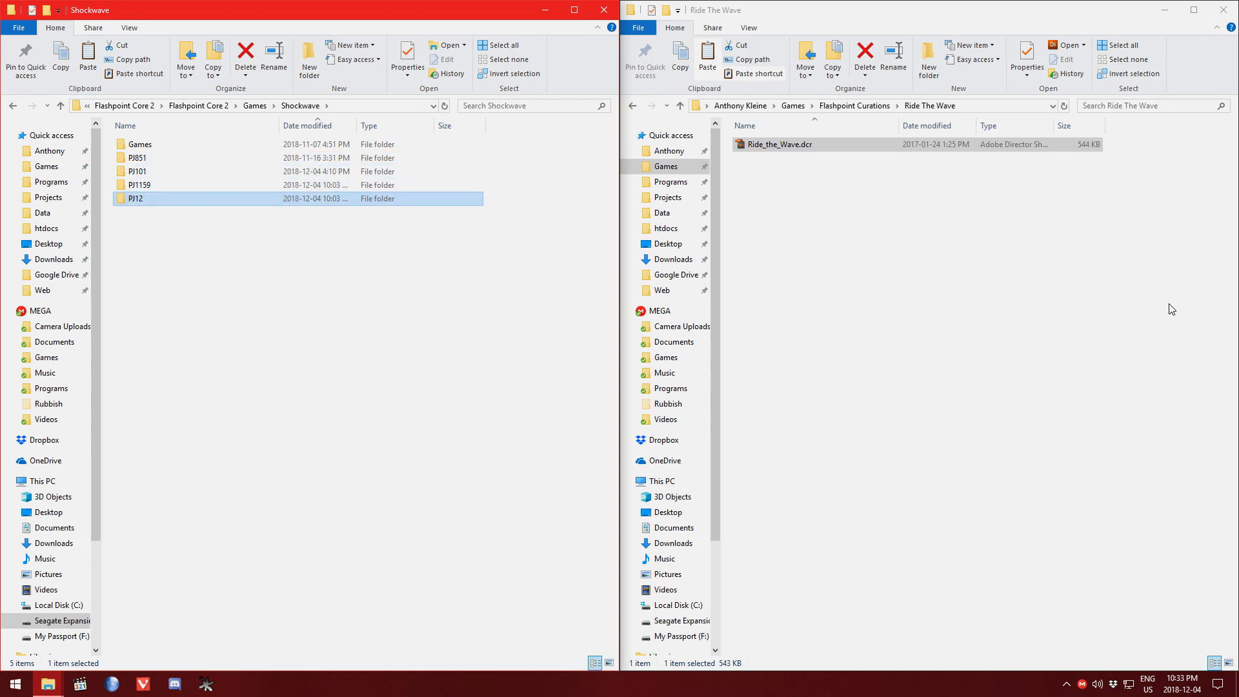
key(Up)
key(Up)
key(Up)
key(Up)
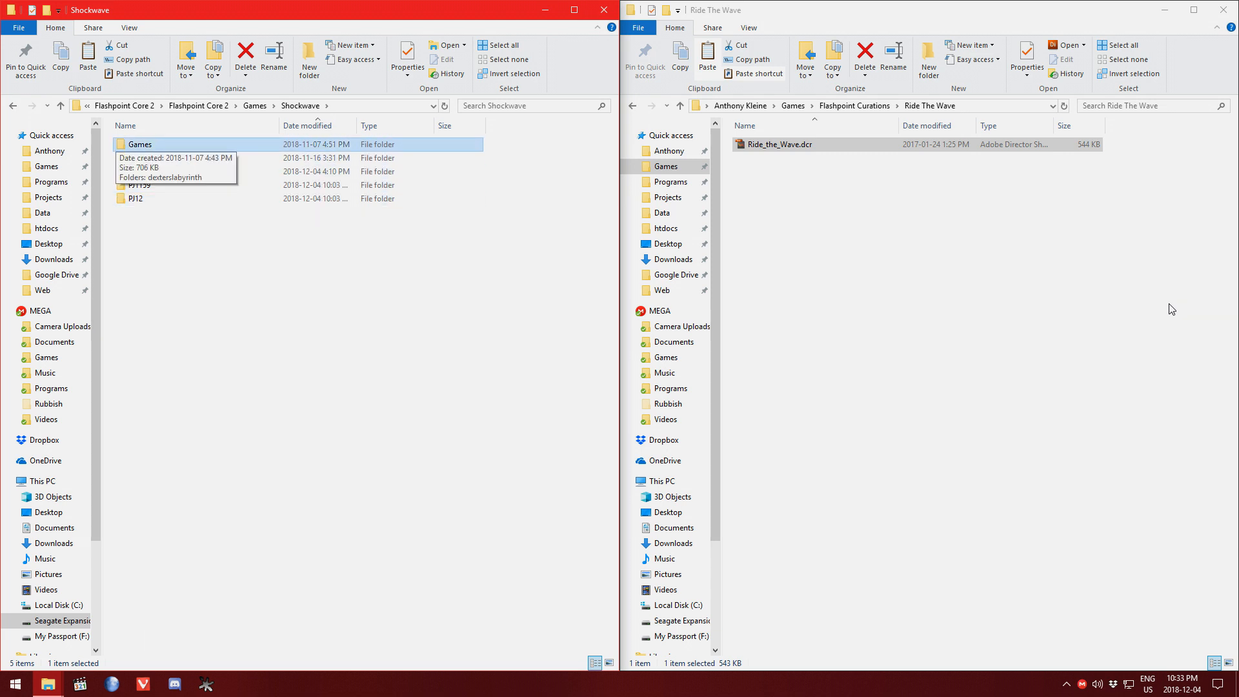
key(Down)
key(Down)
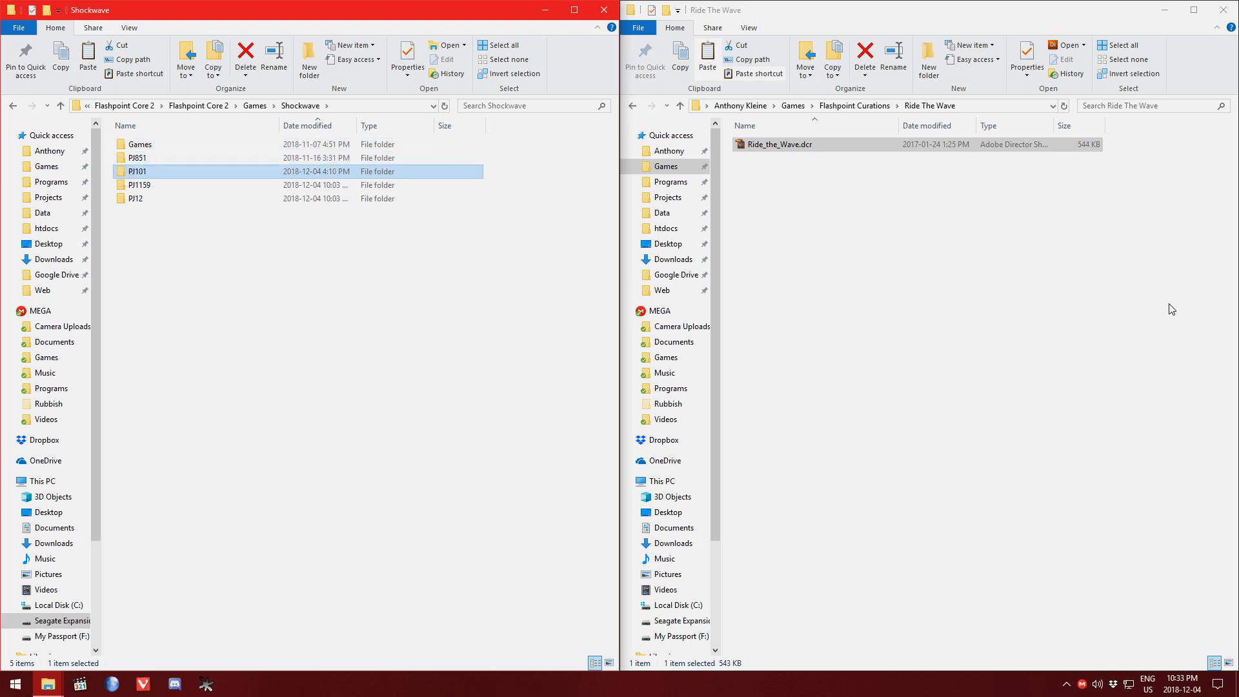
Inspect Projector.exe and SPR.exe in the PJ101 folder and return to the Shockwave folder
key(Return)
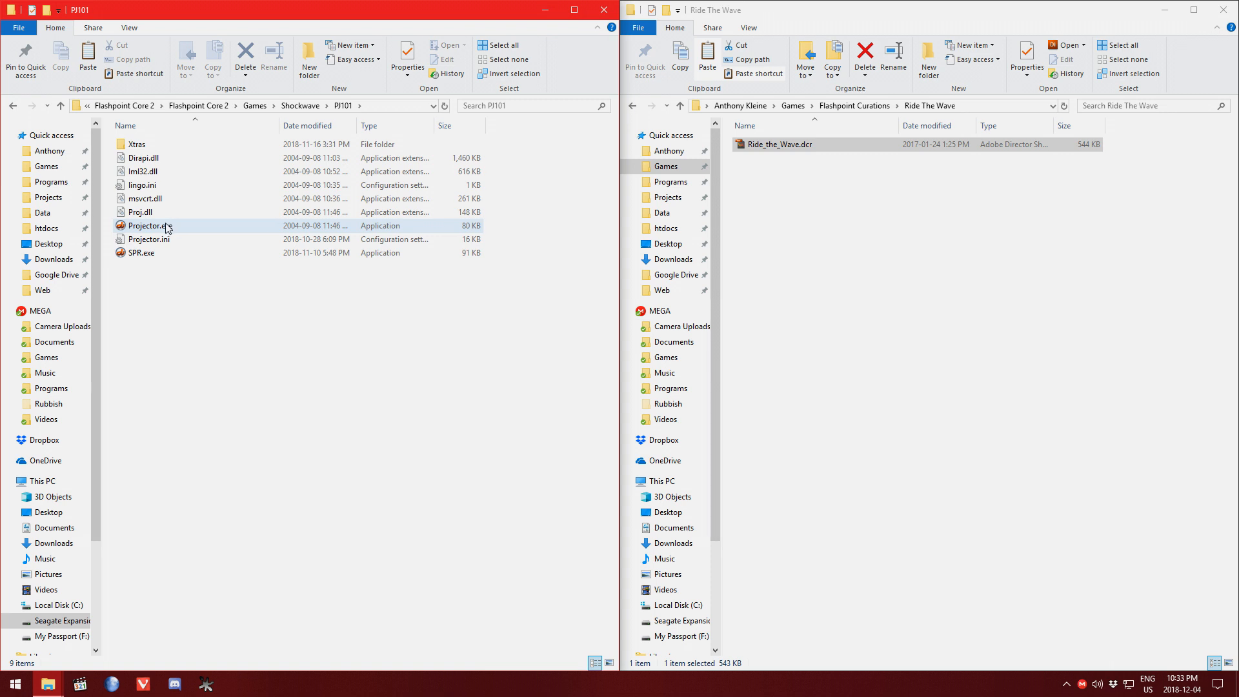
mouse_move(167, 227)
click(168, 227)
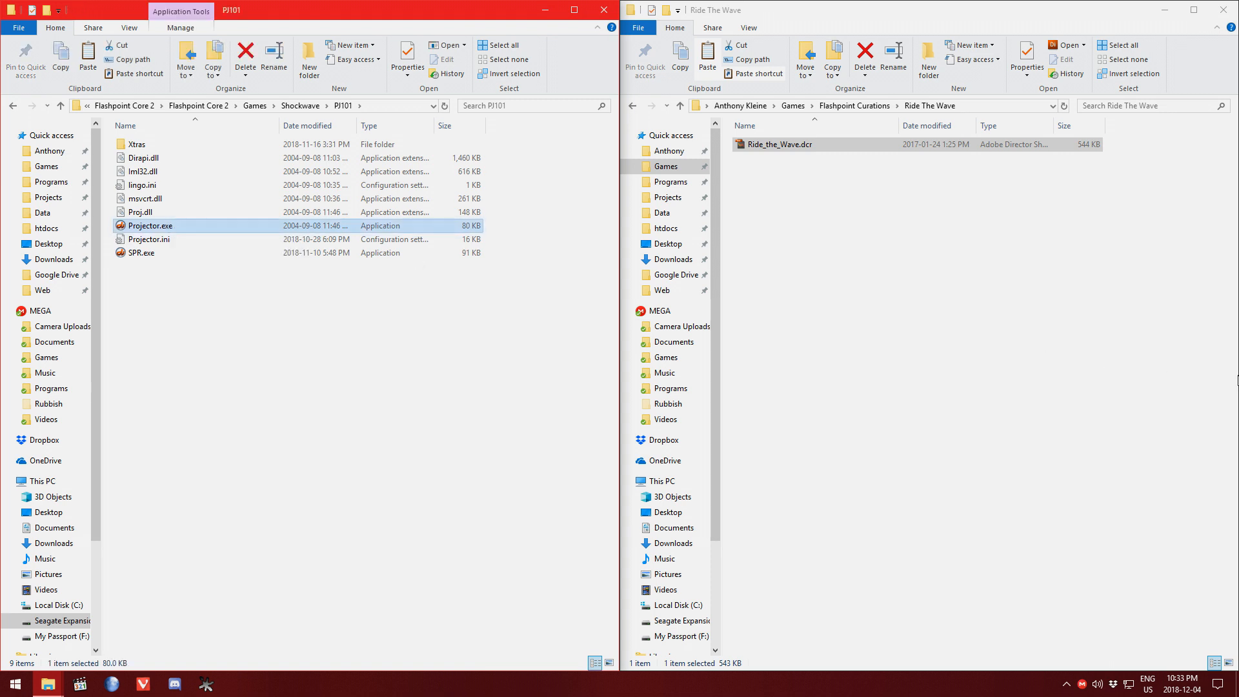
key(Down)
key(Down)
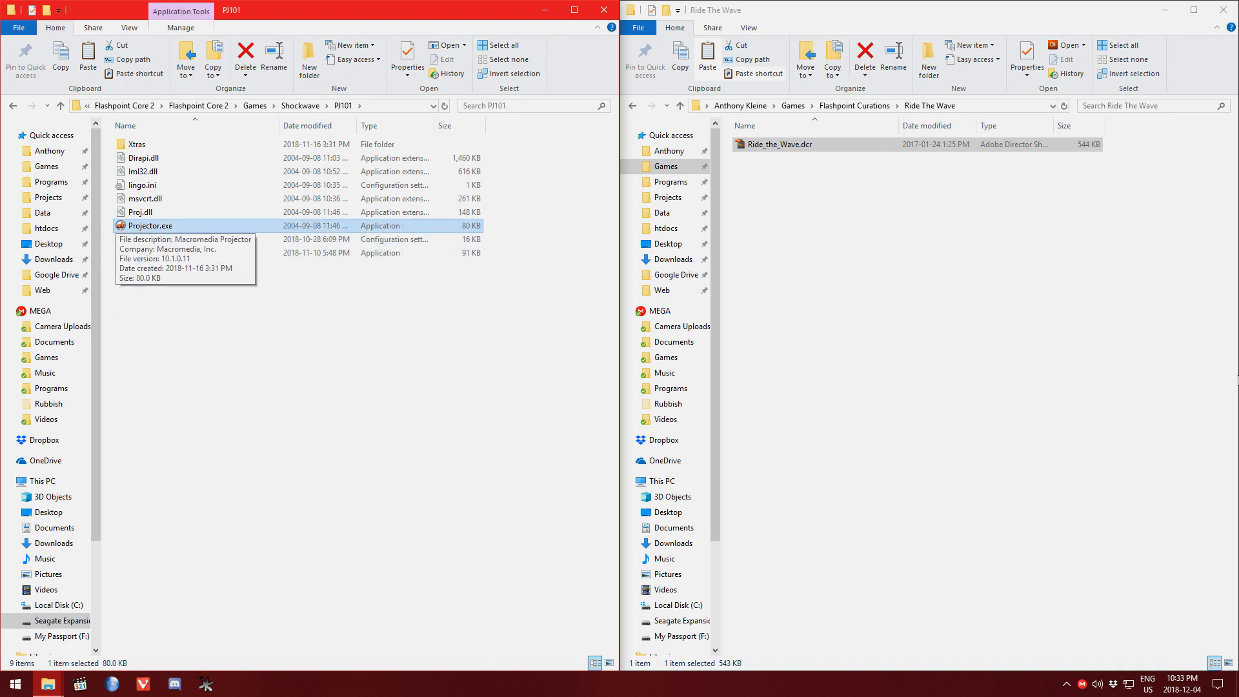
key(Down)
key(Down)
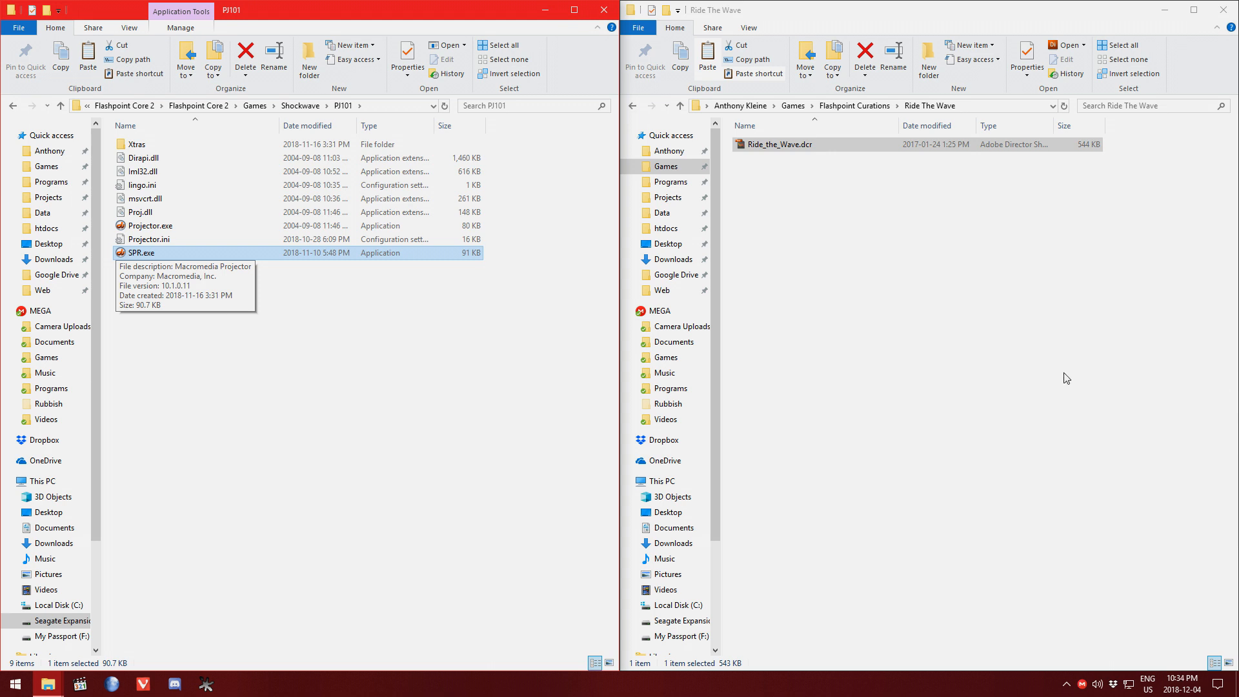
click(13, 109)
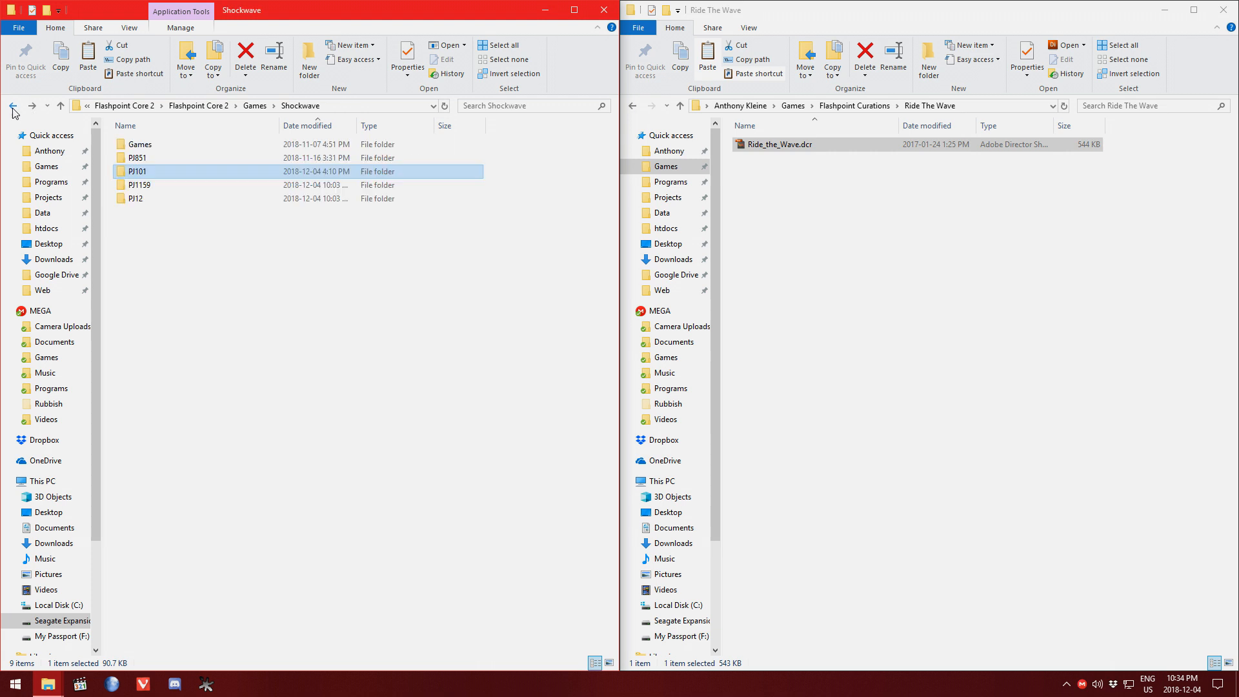
Inspect SPR.exe in the PJ851 and PJ1159 projector folders and return to the Shockwave folder
double_click(136, 160)
click(141, 266)
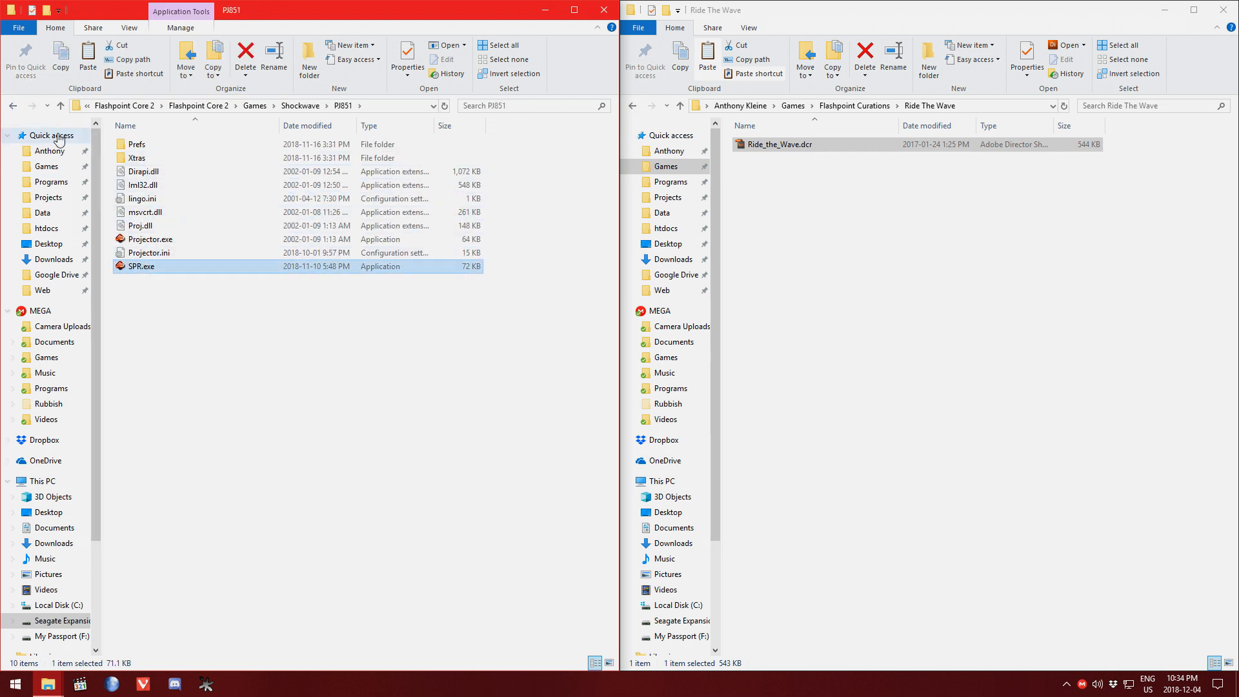
click(13, 105)
double_click(133, 187)
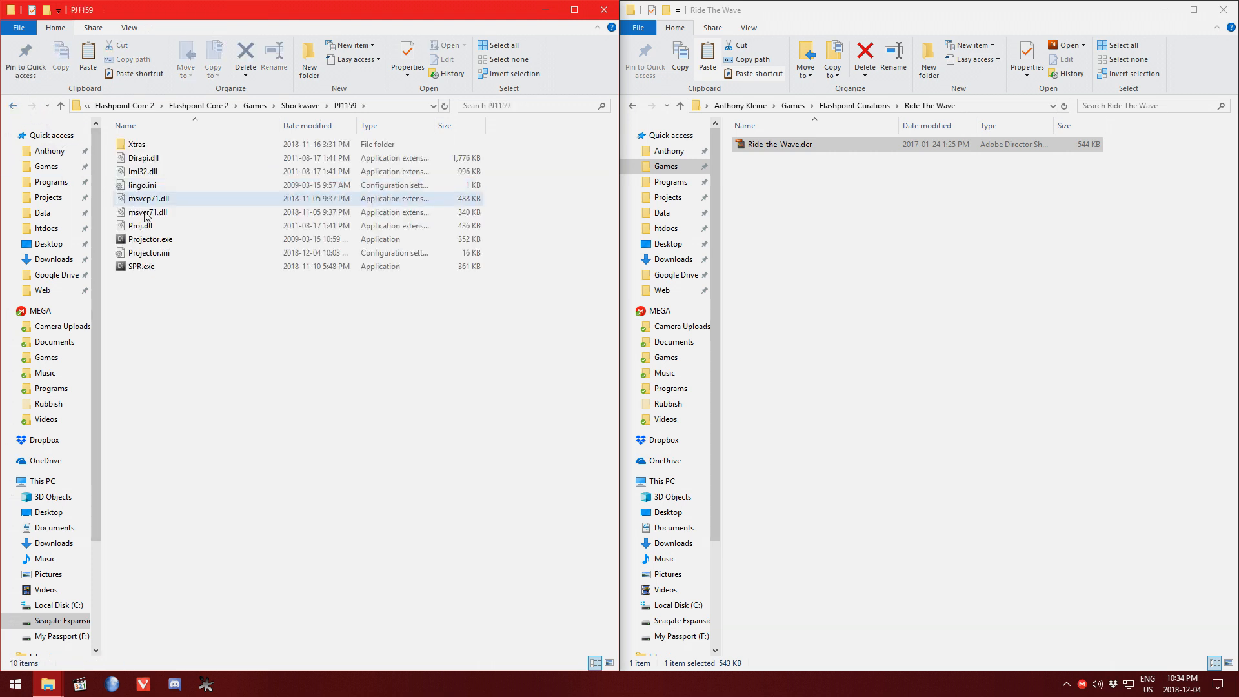
click(142, 266)
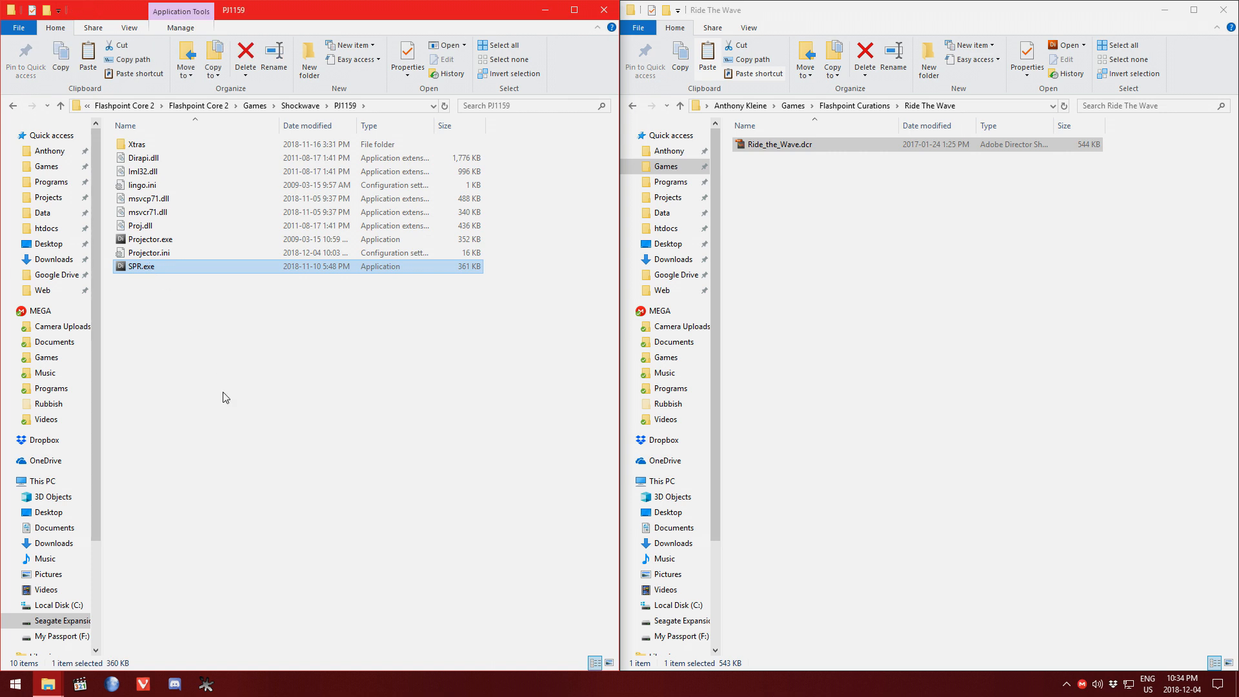
click(225, 397)
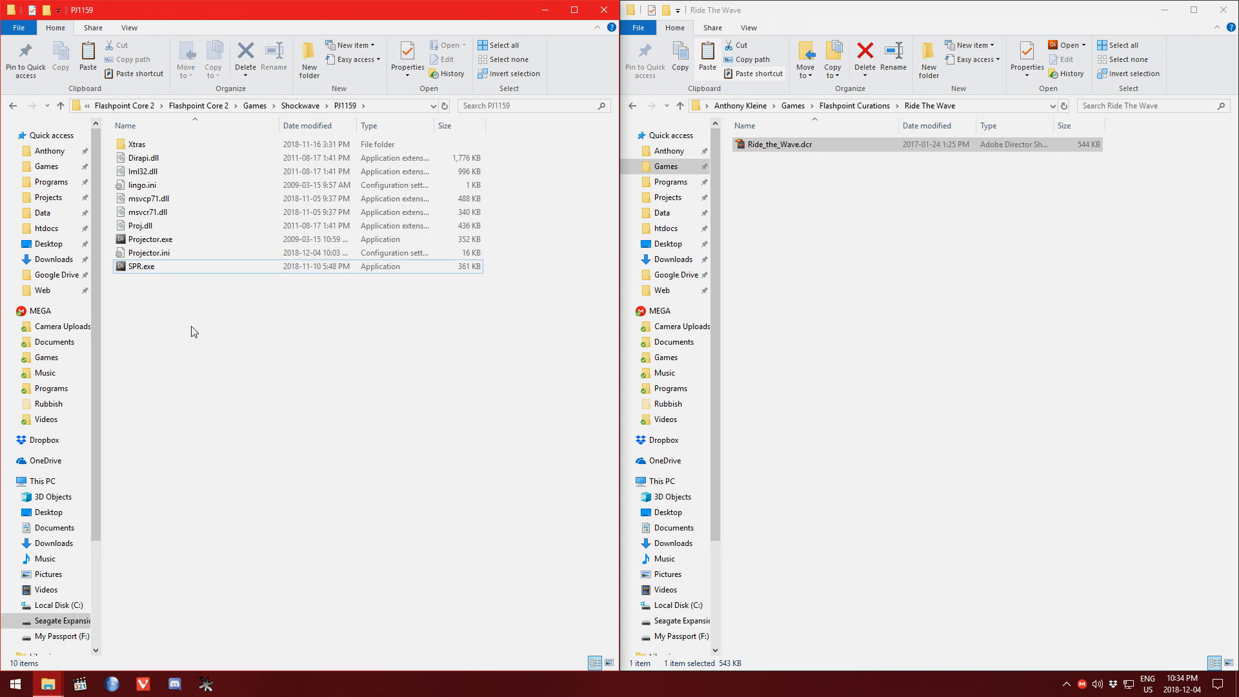
click(12, 105)
Step through the projector version folders PJ101, PJ1159 and PJ12 to compare the available Shockwave versions
click(136, 172)
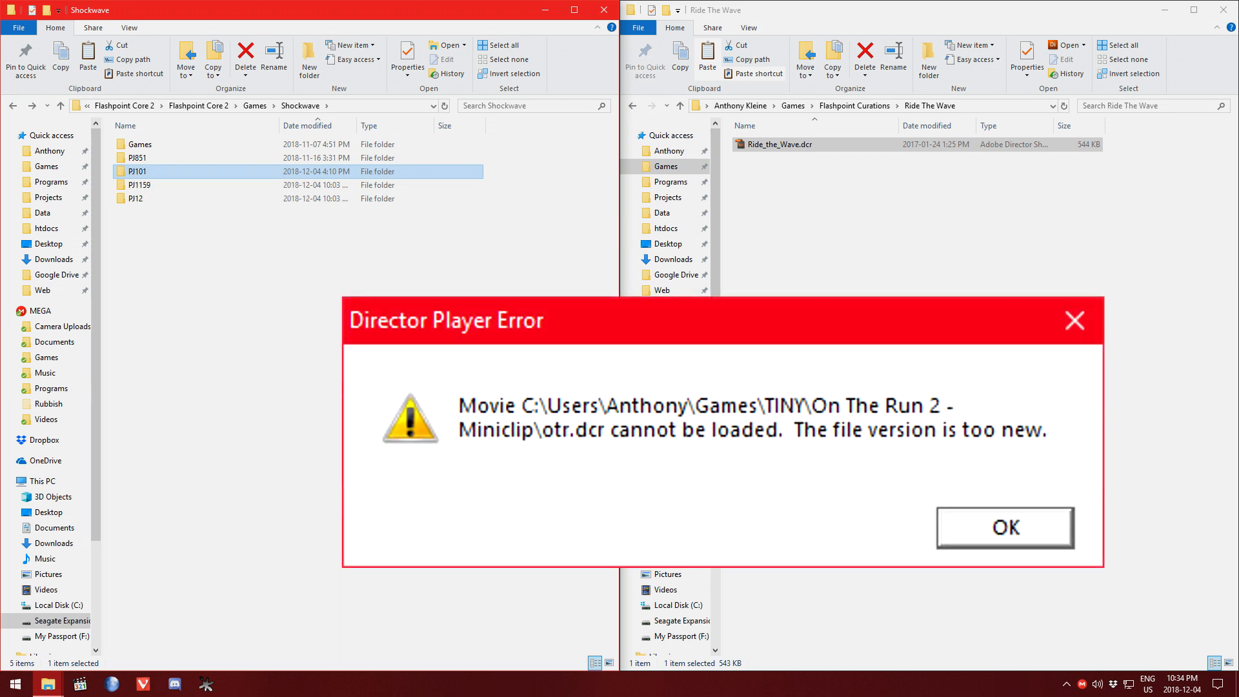
key(Down)
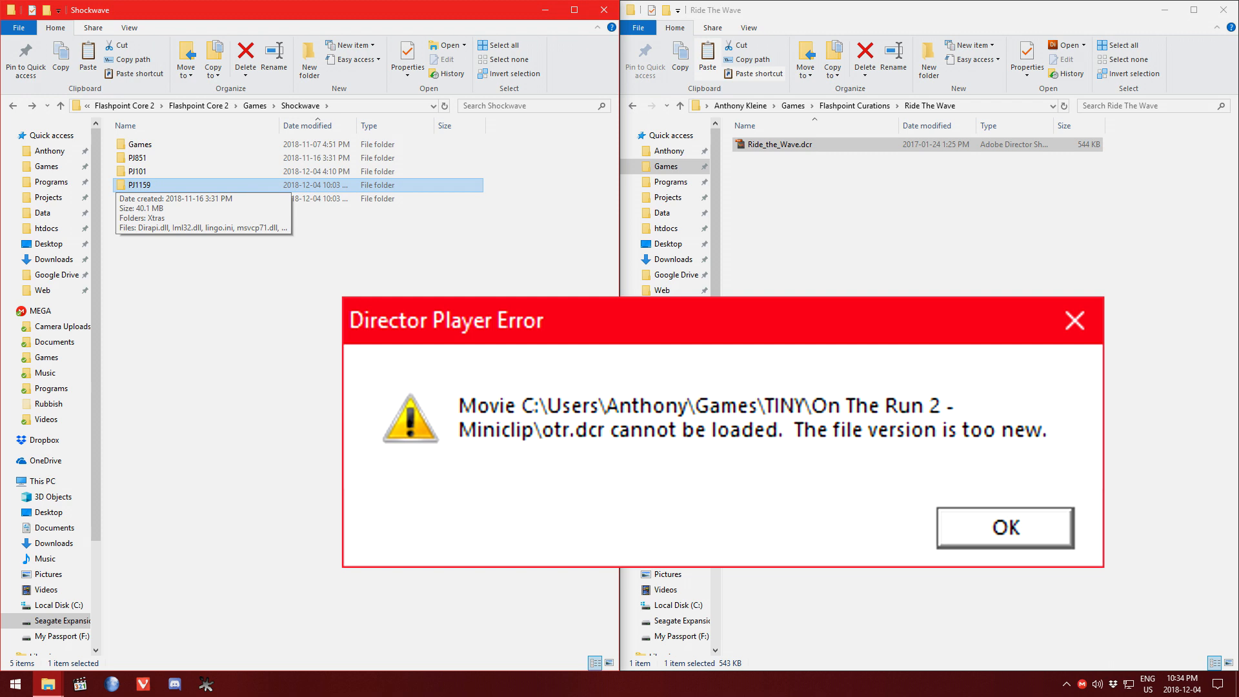
key(Down)
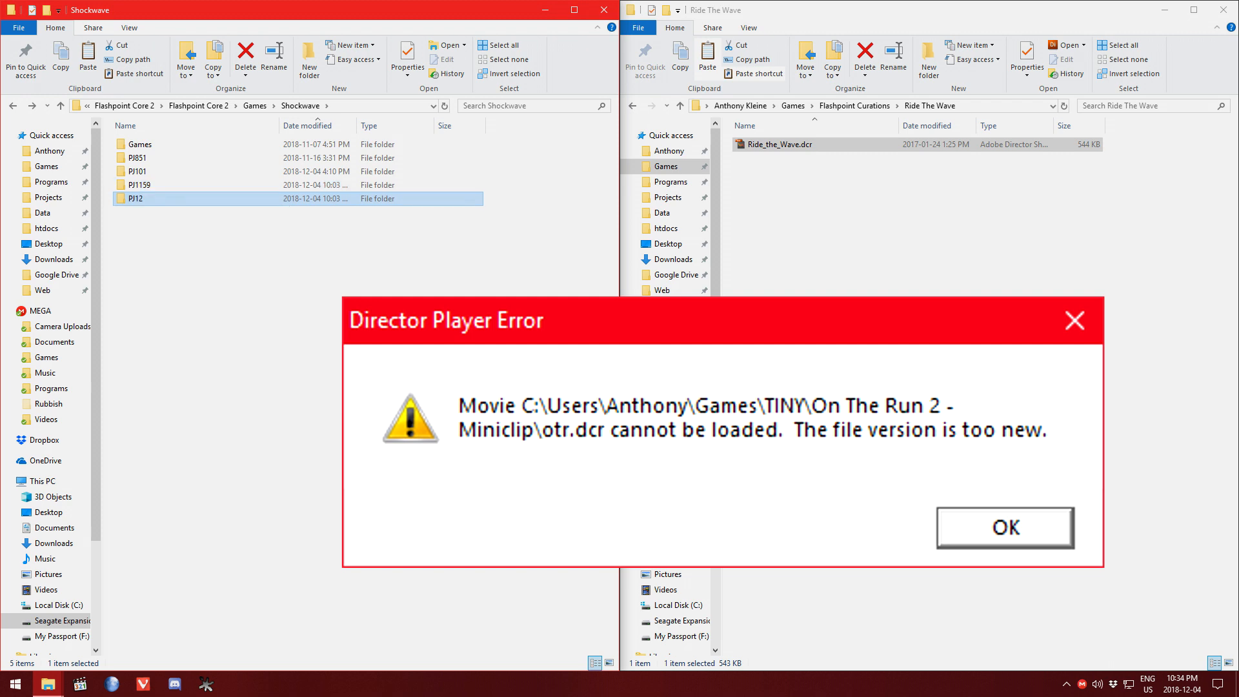
key(Return)
key(Up)
key(Up)
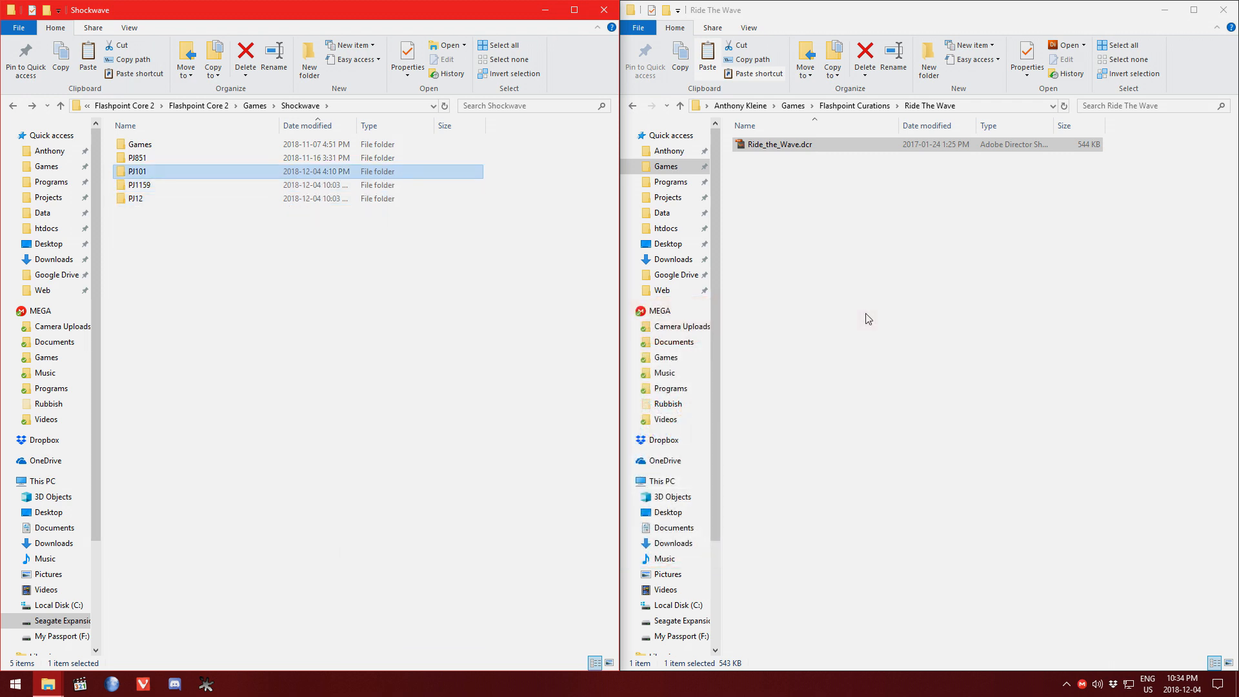
key(Up)
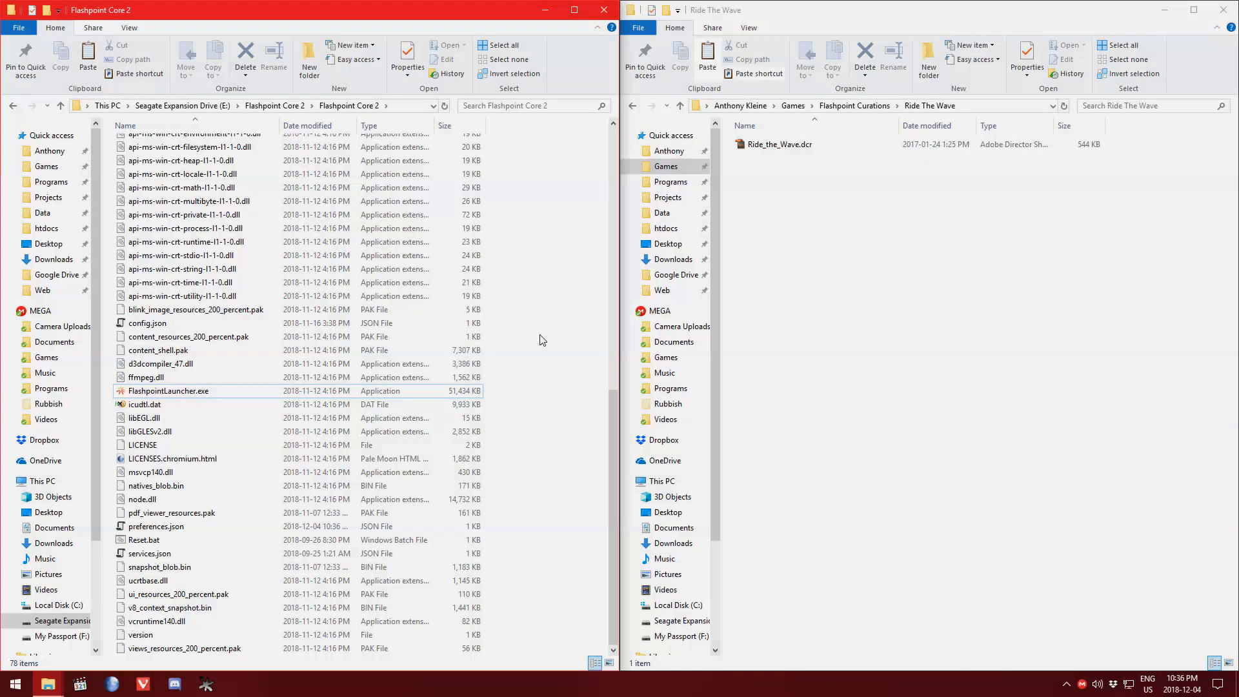
Start FlashpointLauncher.exe from the Flashpoint Core 2 folder and create a new game entry in the launcher's game library
click(477, 395)
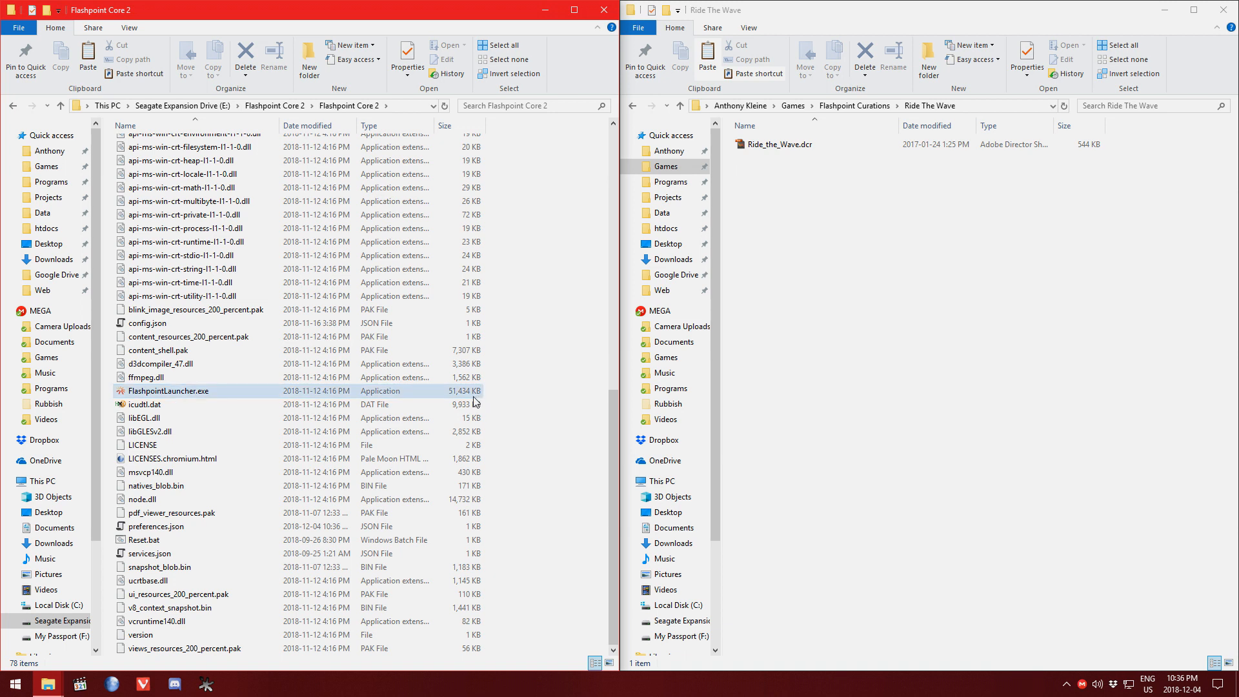
double_click(473, 400)
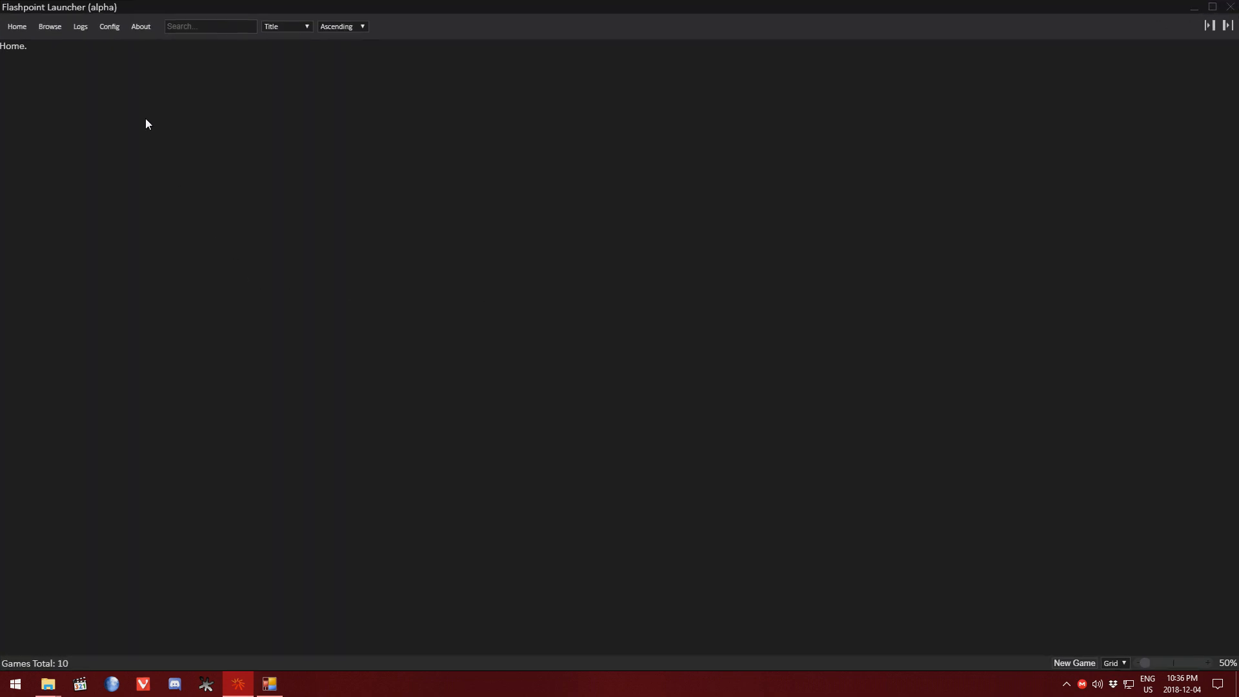
click(51, 27)
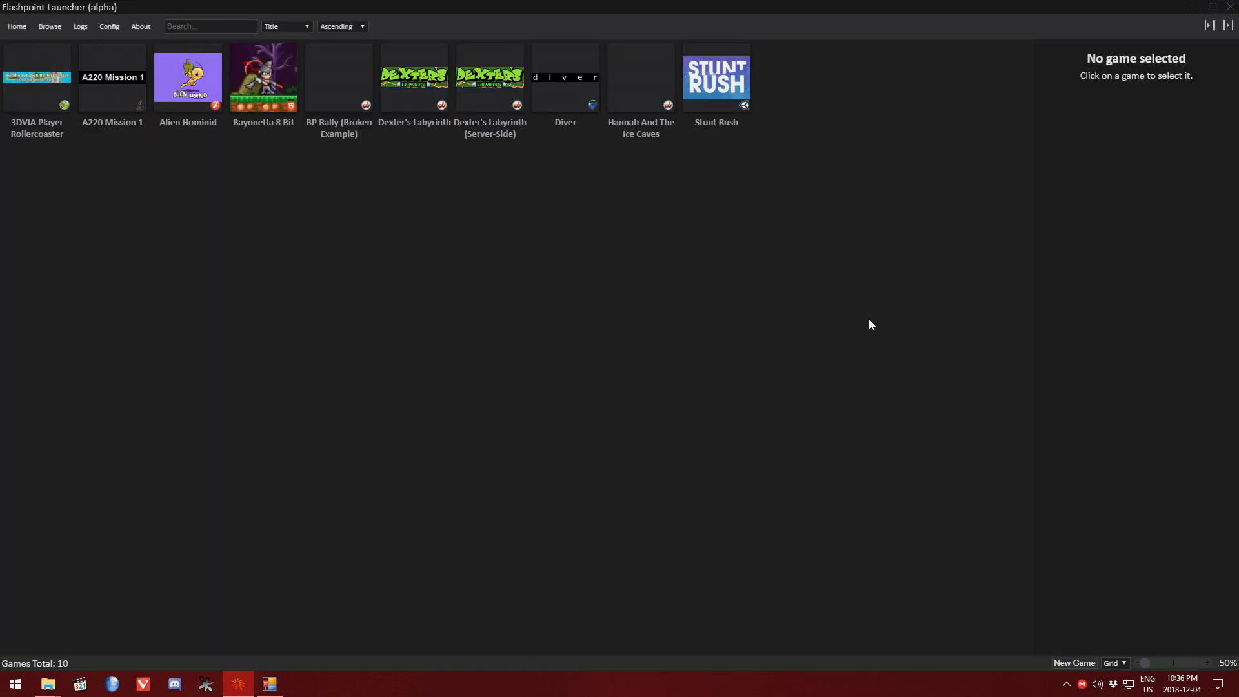
click(1067, 660)
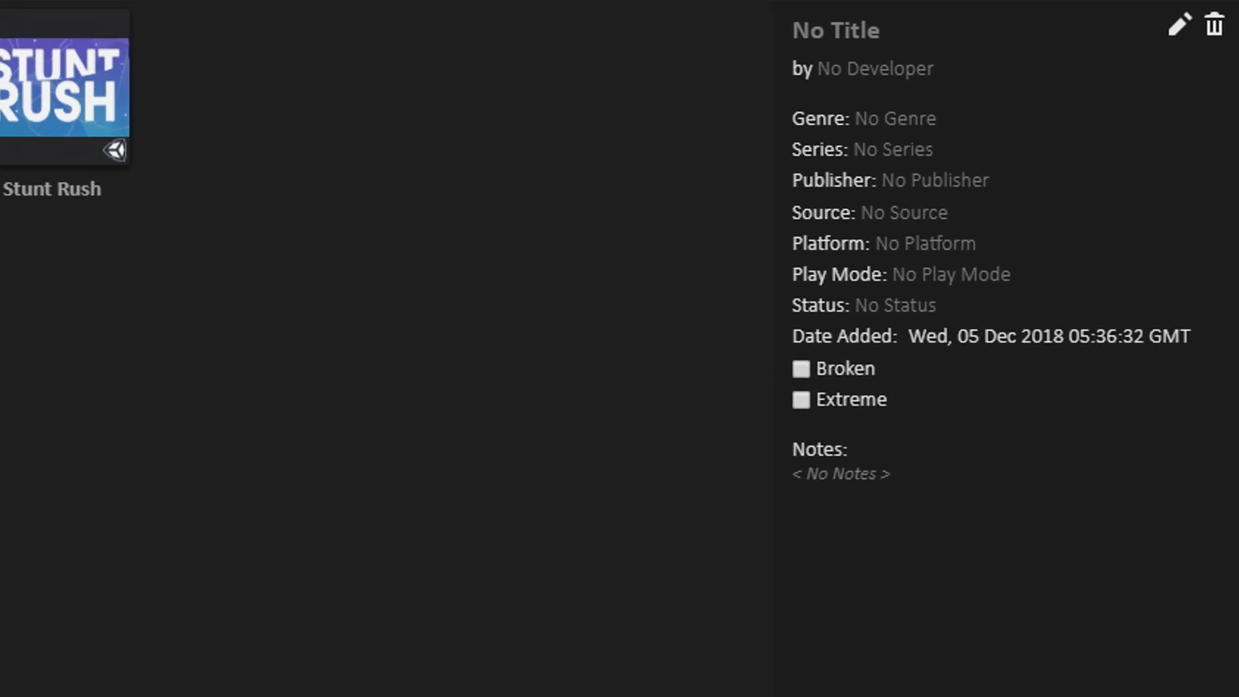
Edit the new entry, giving it the title Ride The Wave and the developer Left Brain Games
click(1189, 29)
click(874, 36)
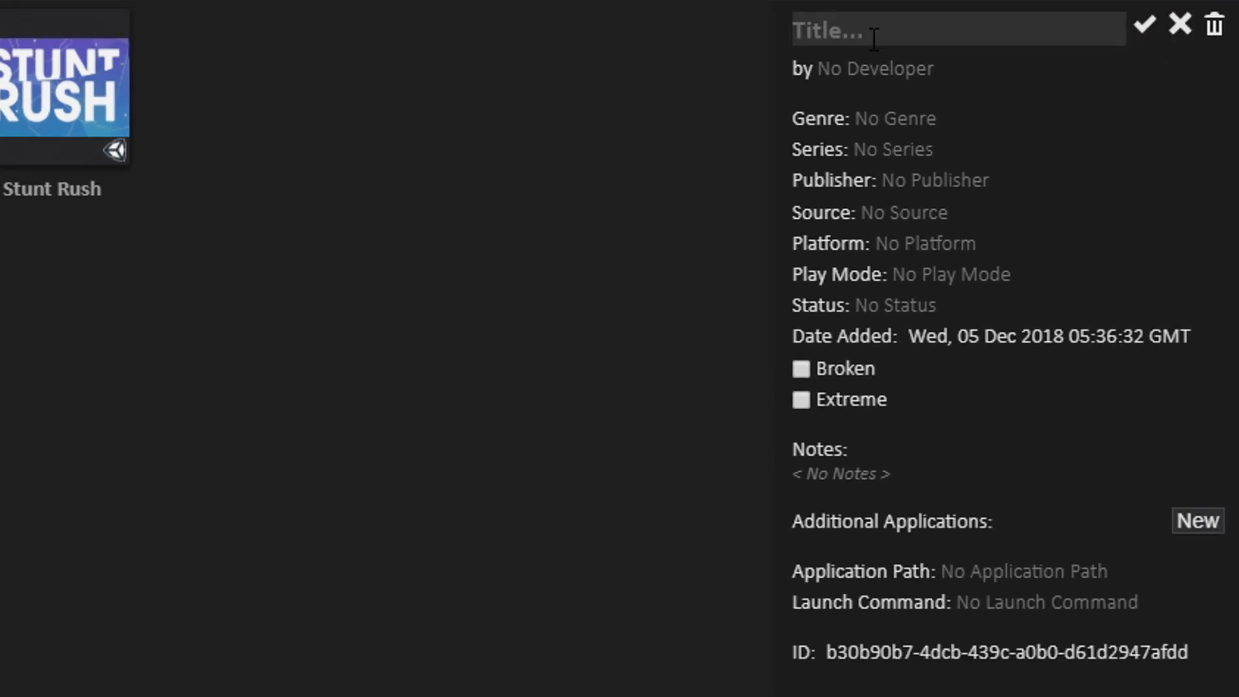
text(Ride The Wave)
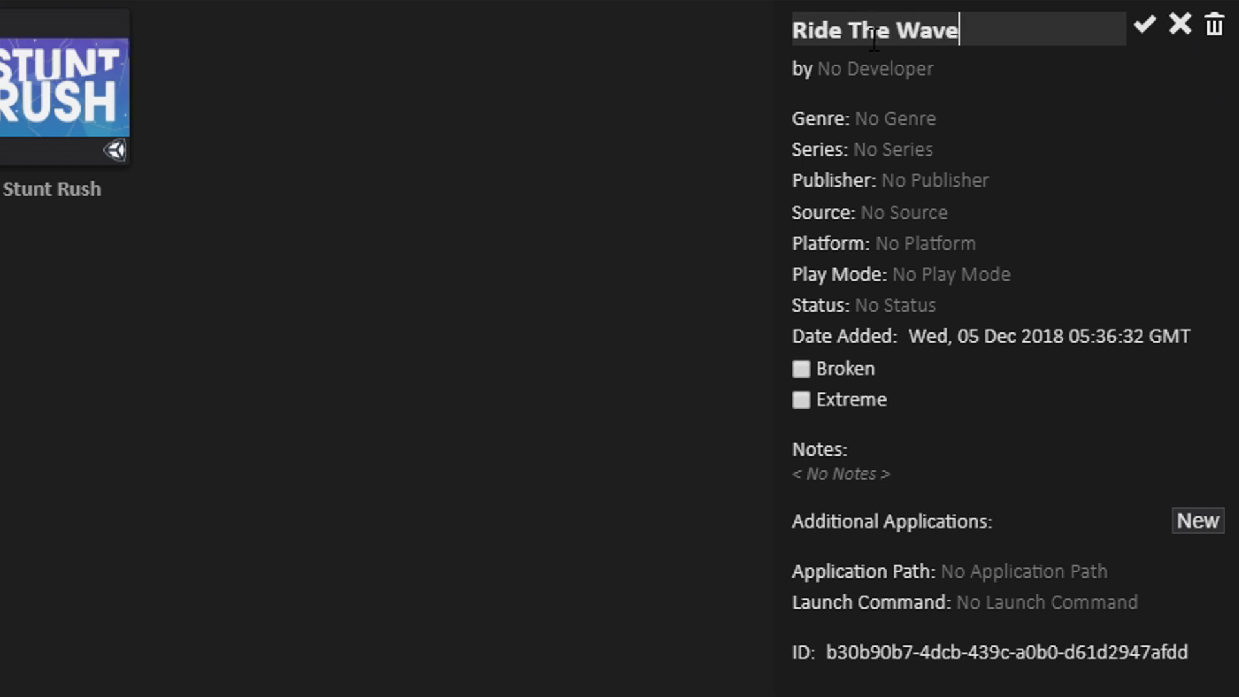
click(863, 69)
text(L)
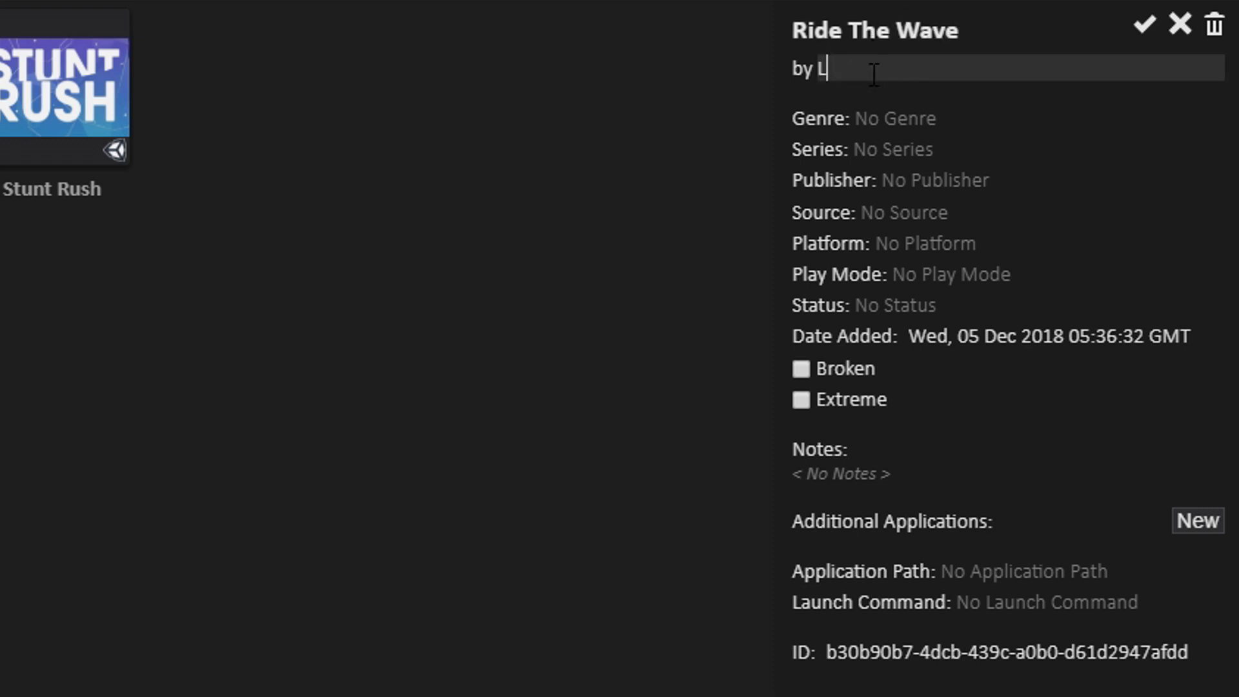
text(eft Brain Games)
key(Return)
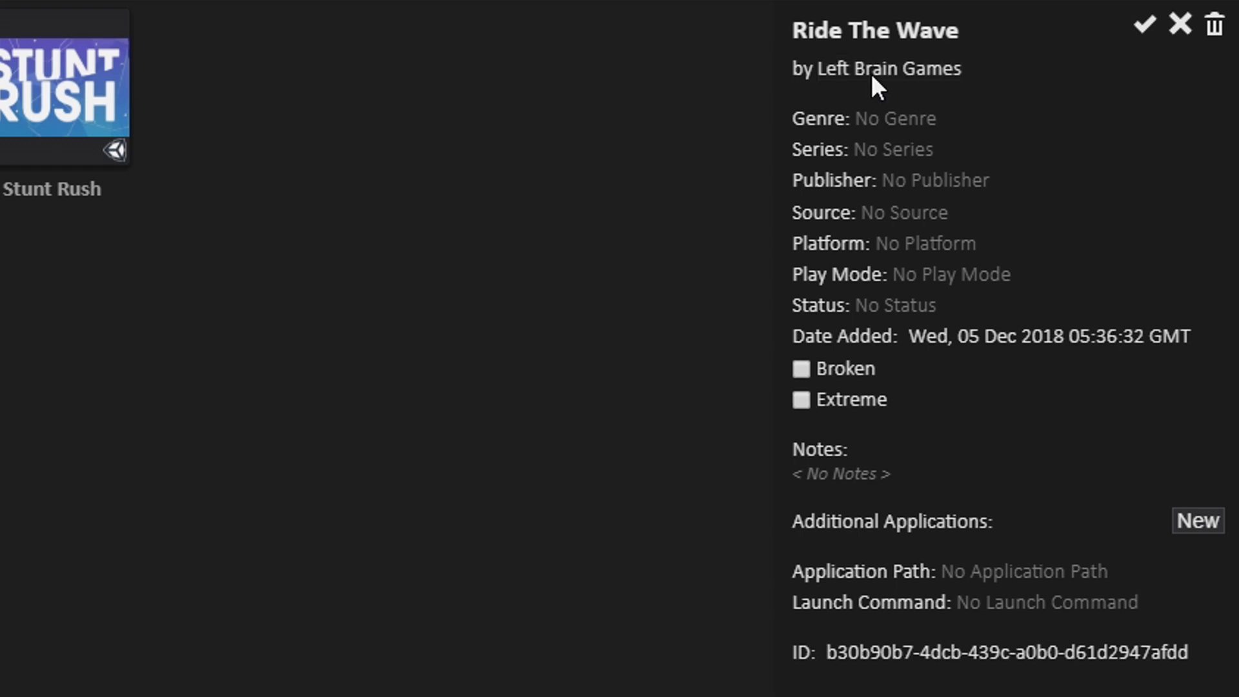
Set the platform of the Ride The Wave entry to Shockwave
click(910, 244)
text(Shockwave)
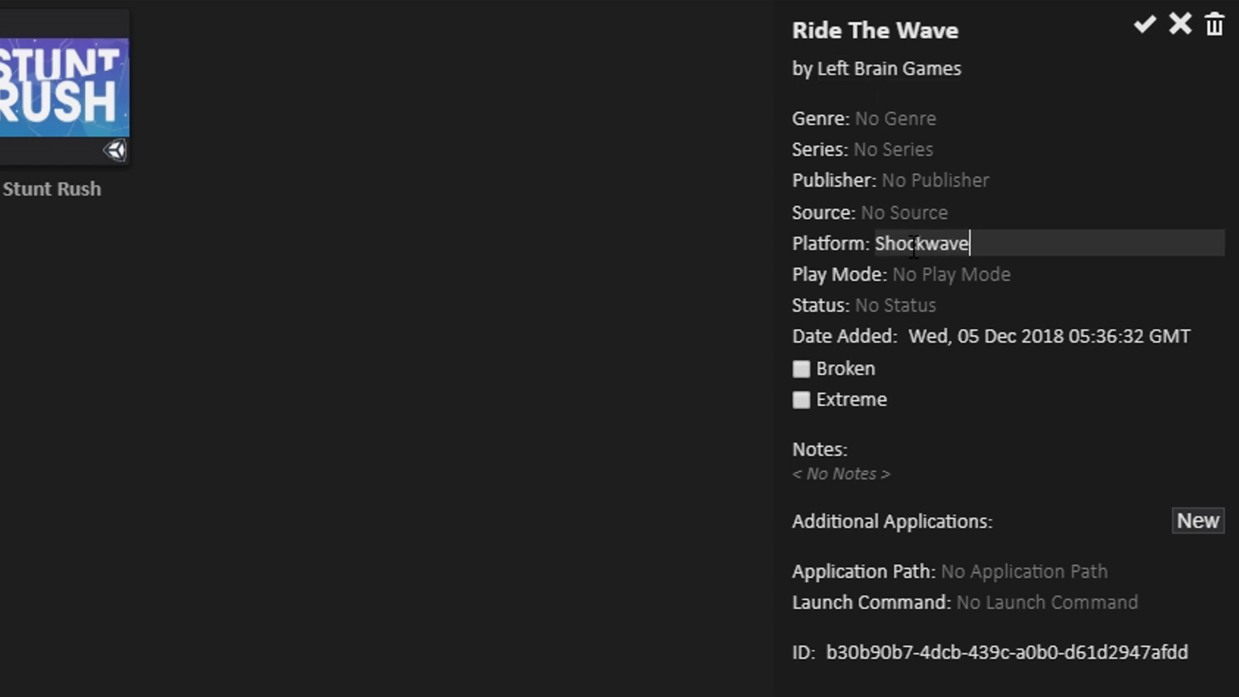
key(Return)
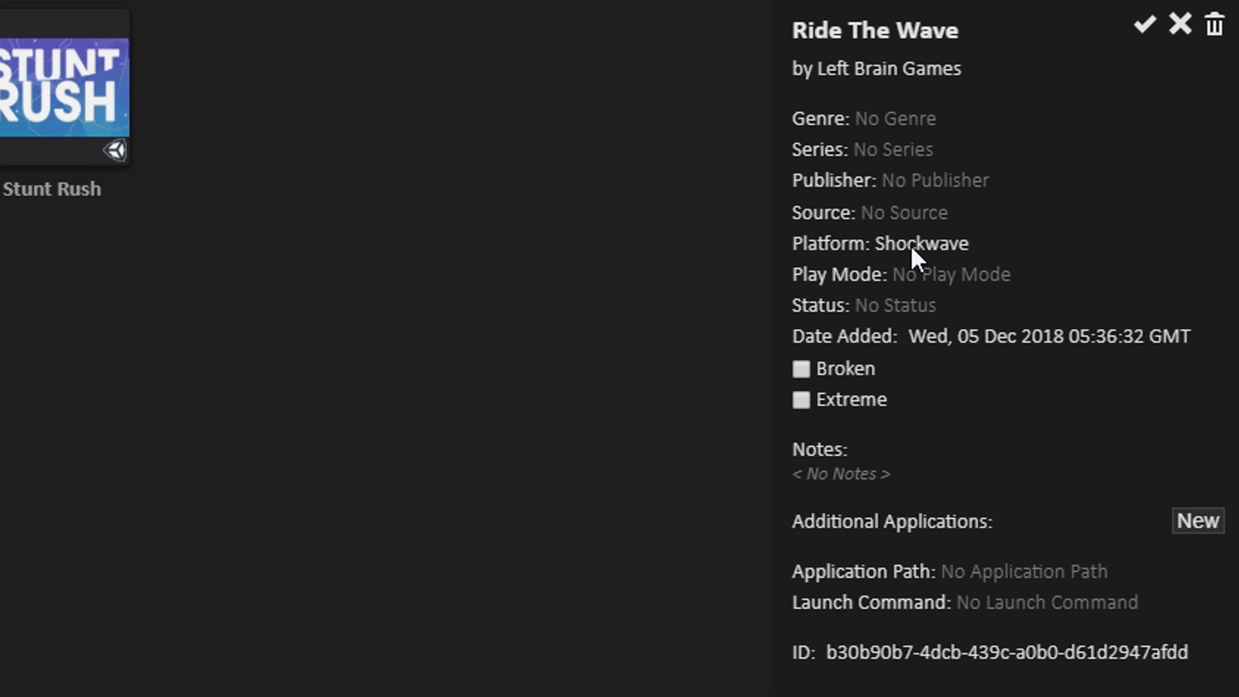
Set the application path of the Ride The Wave entry to Games\Shockwave\PJ101\SPR
click(979, 567)
text(Games)
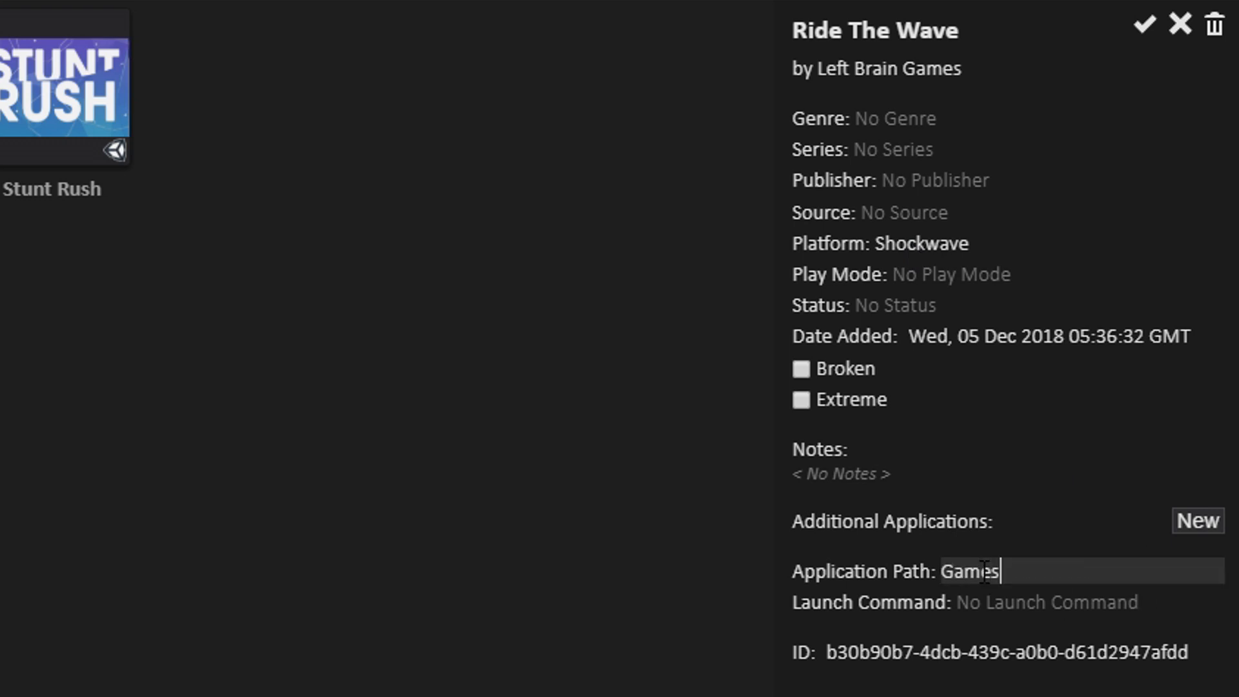
text(\Shockwav)
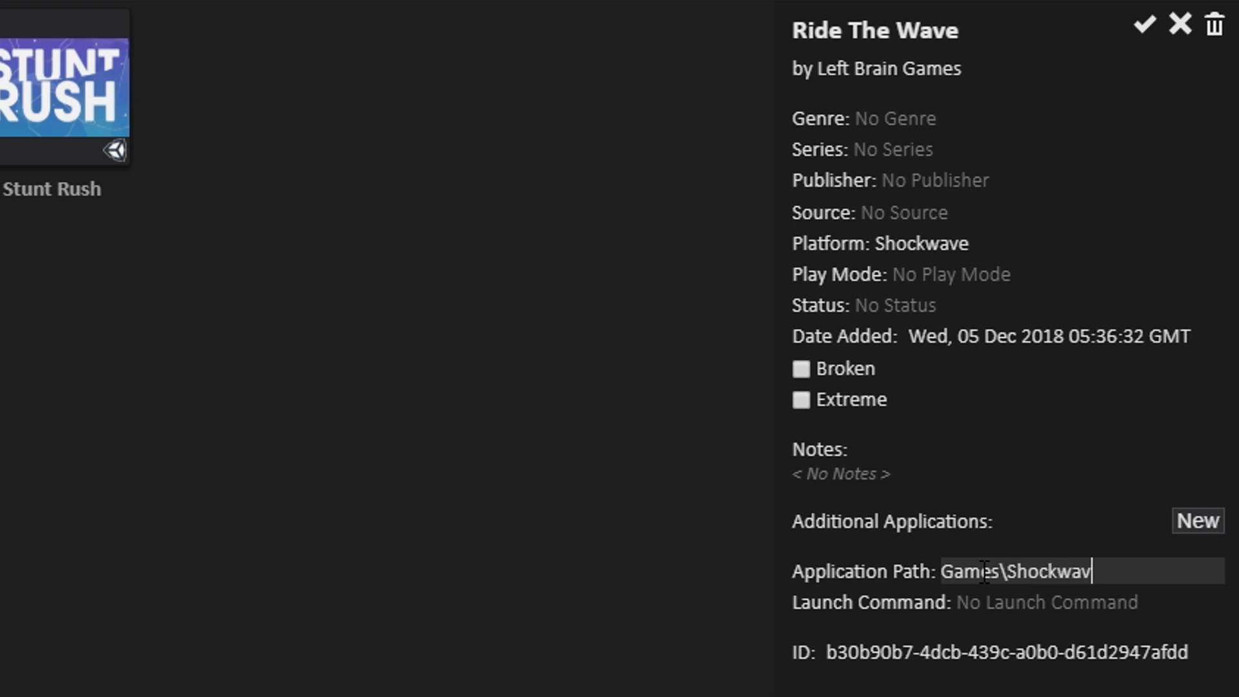
text(e\)
text(PJ101)
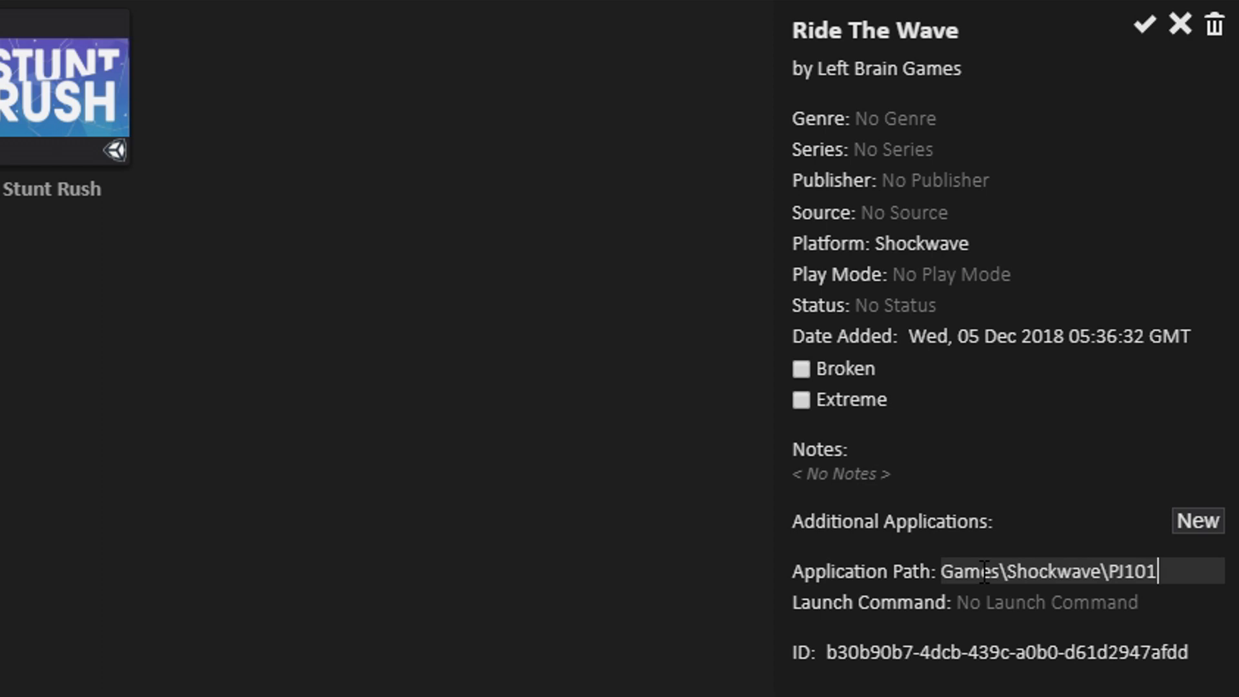
text(\SPR)
key(Return)
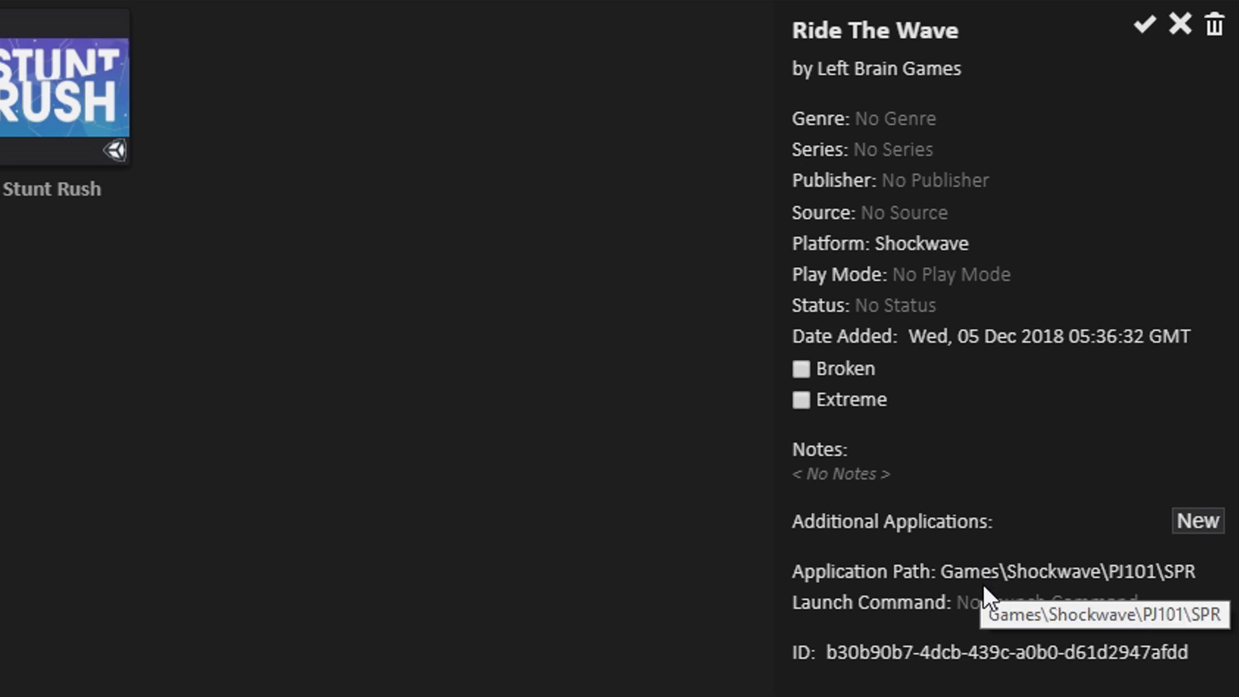
click(1005, 607)
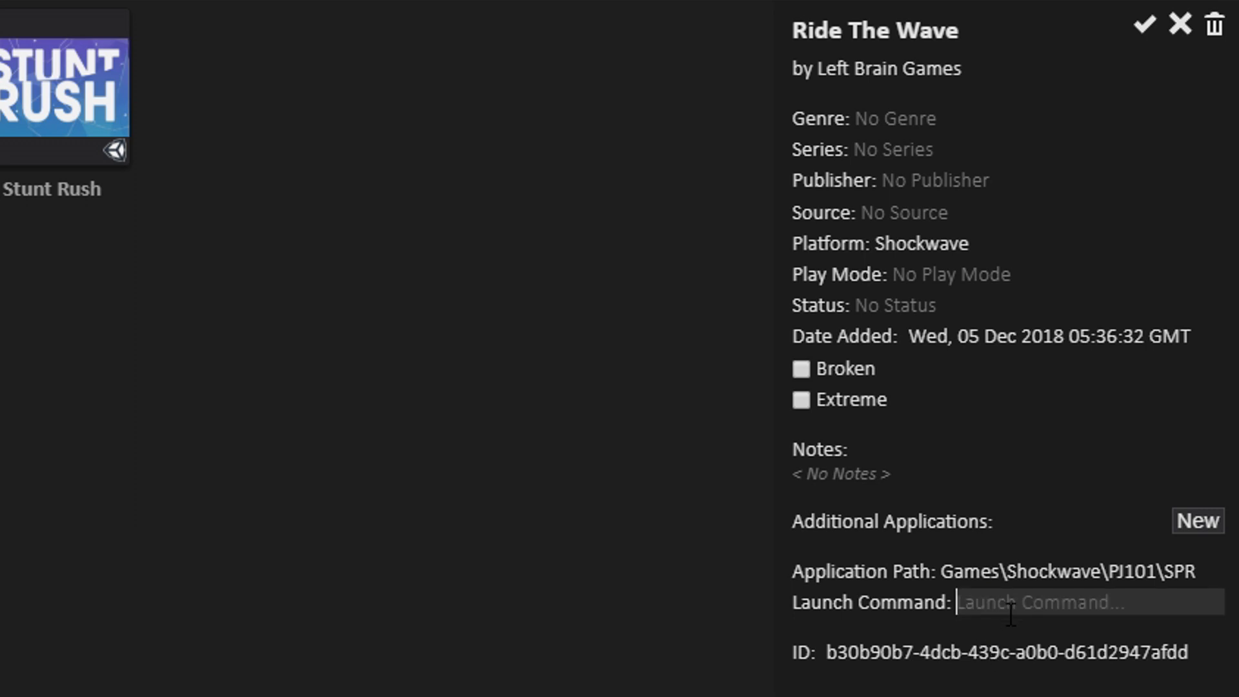
text("htt)
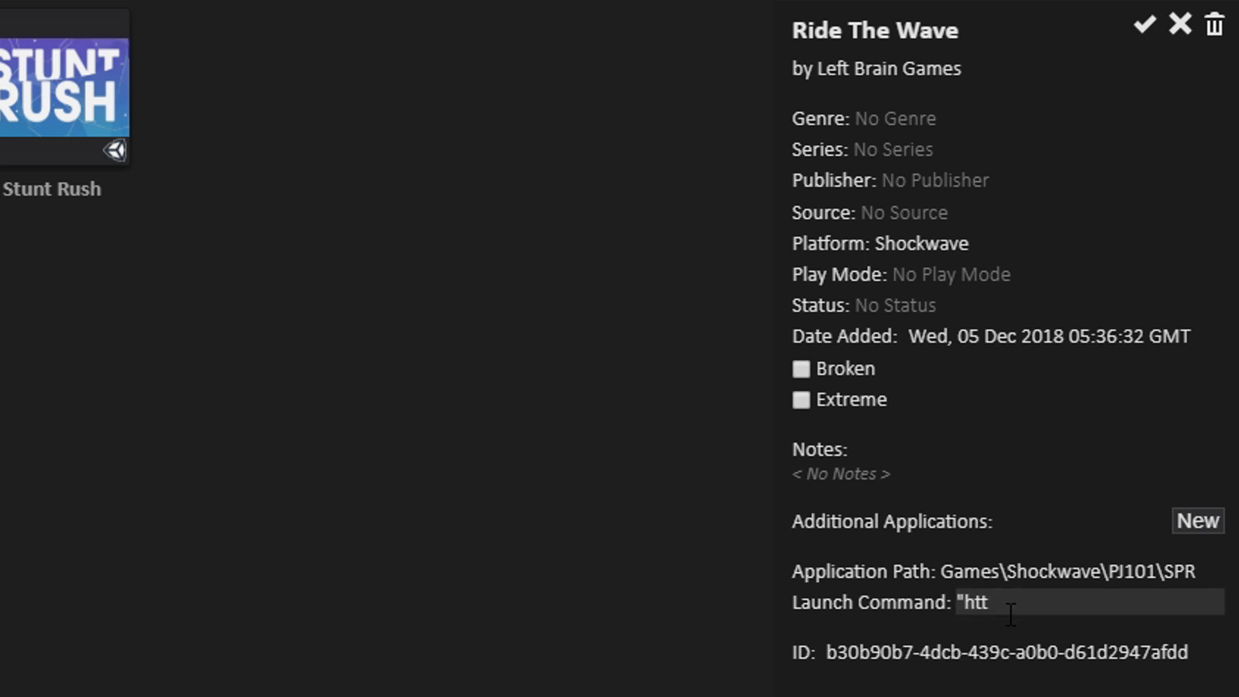
text(p://wonka.com)
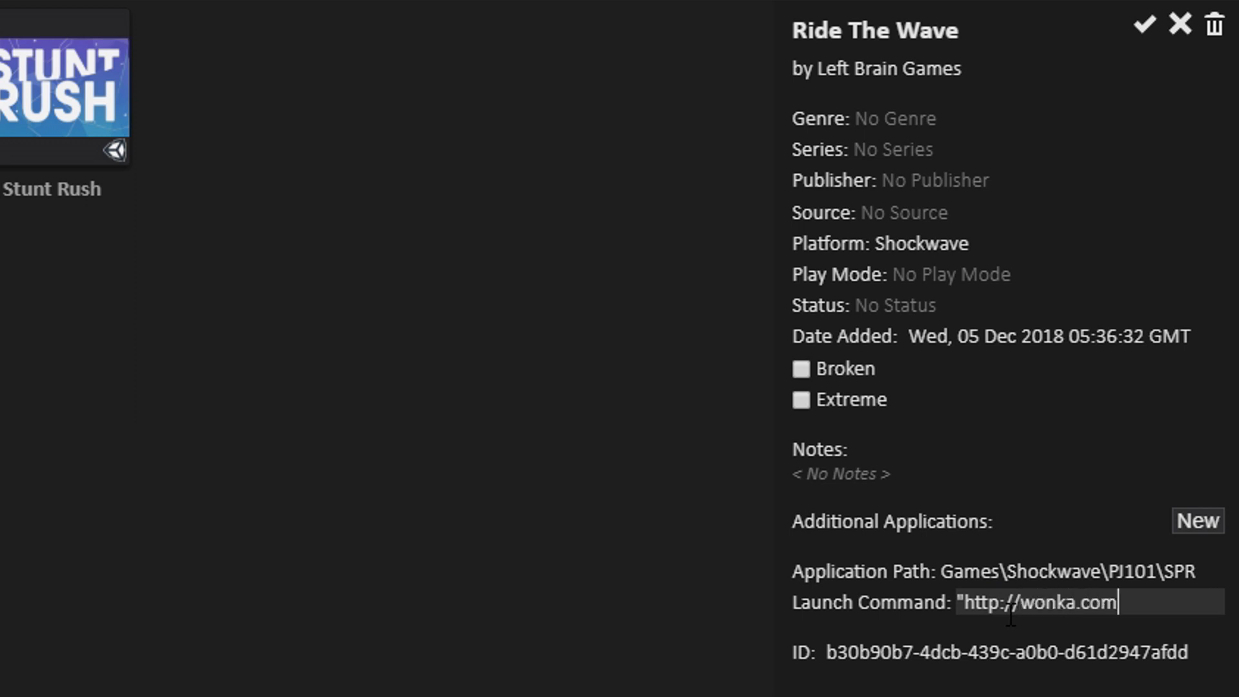
text(/Ride_the_)
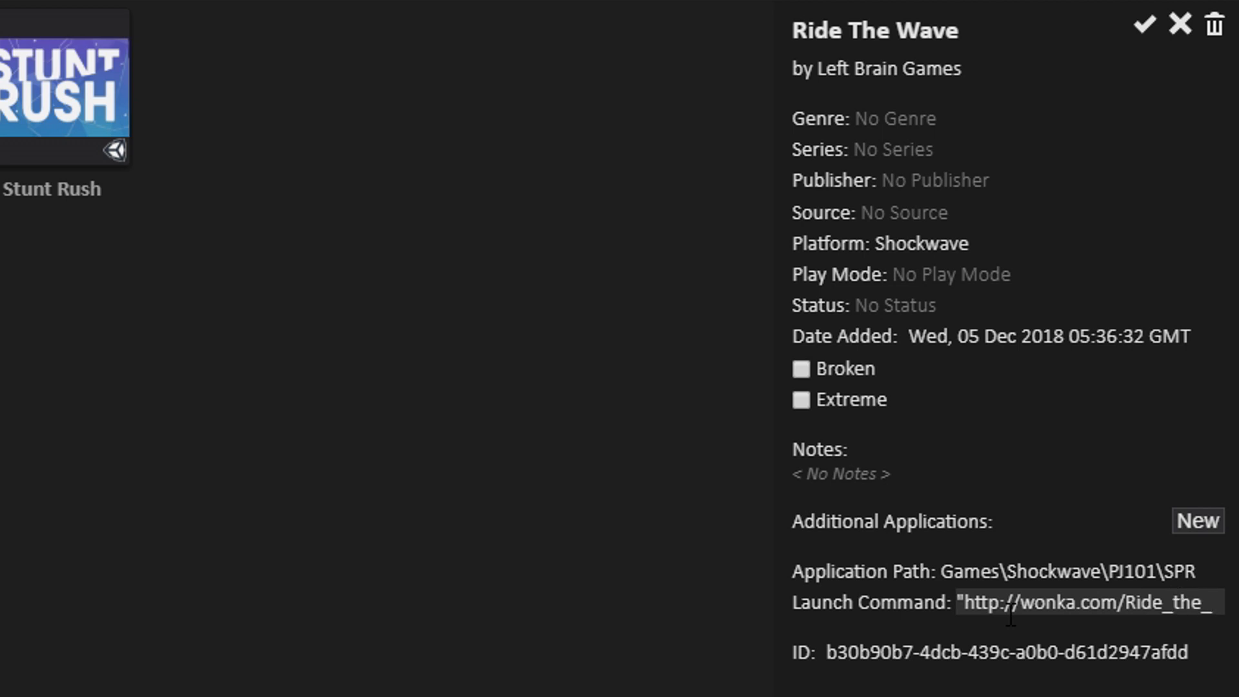
text(Wave.dcr)
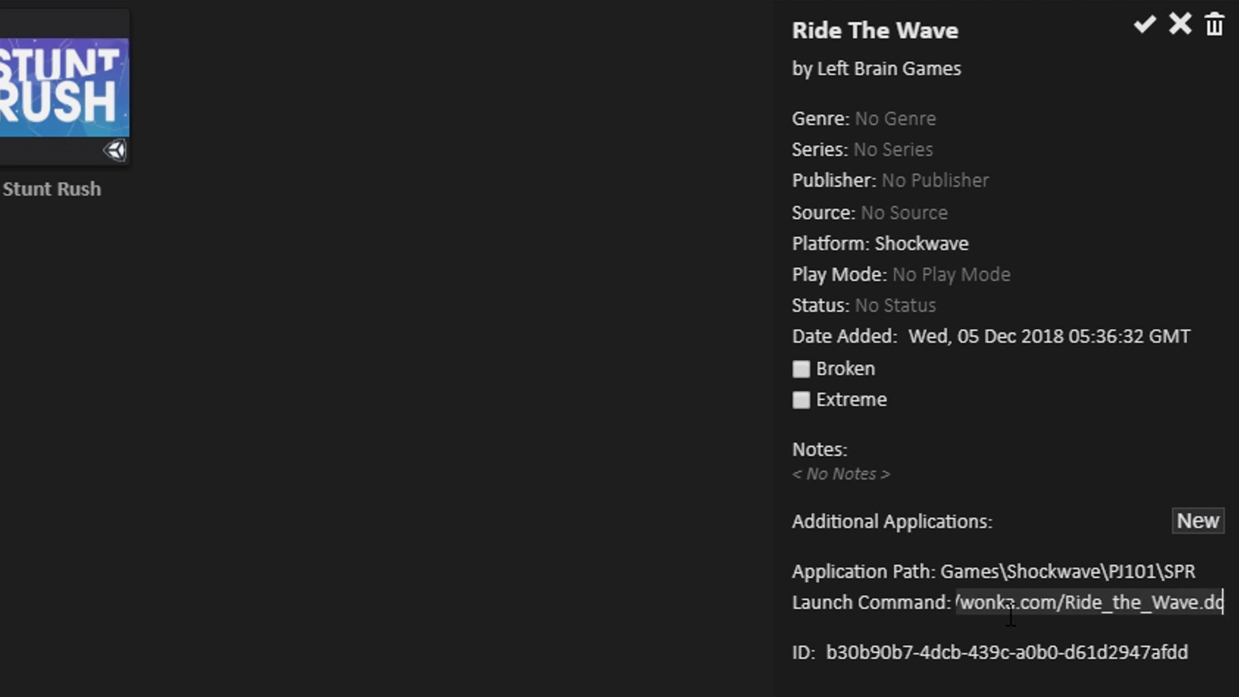
text(")
key(Return)
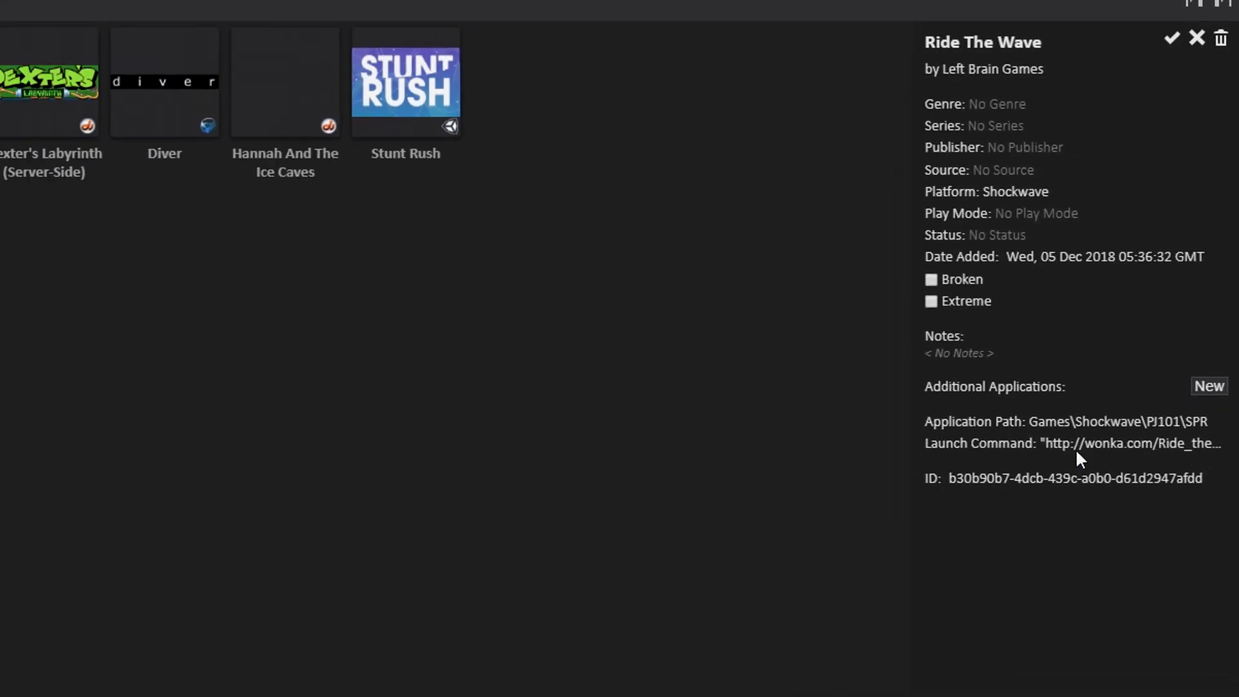
click(1193, 49)
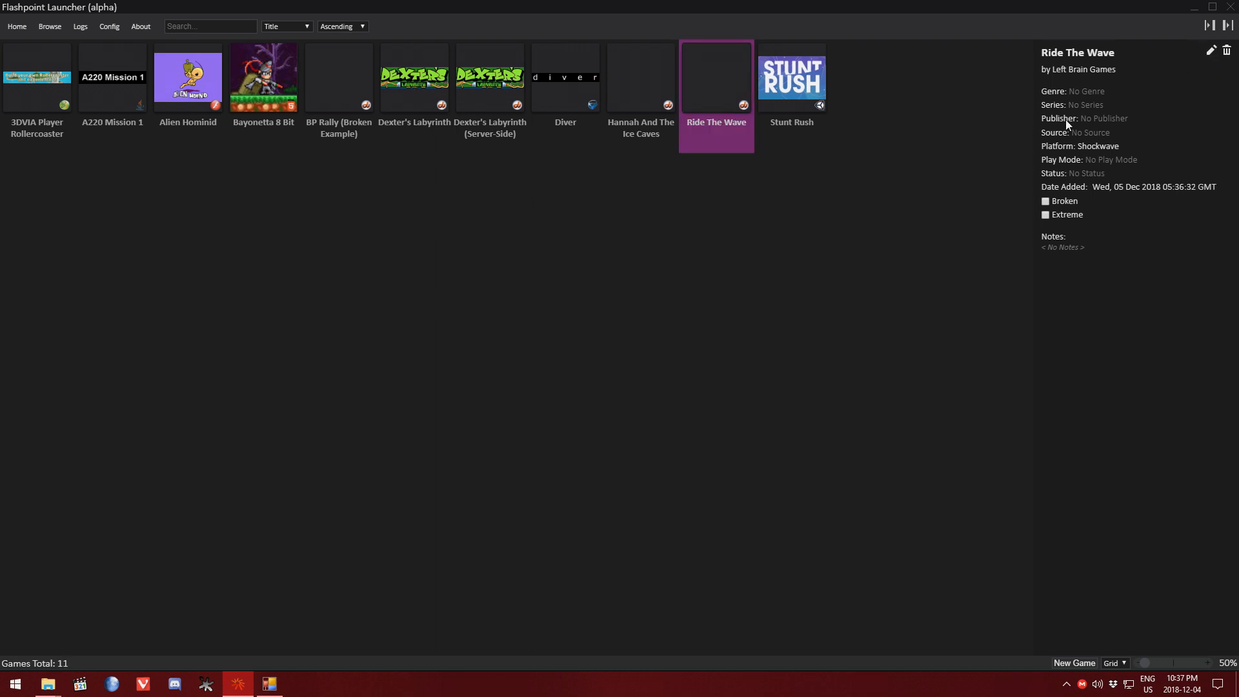
Launch Ride The Wave from the game library to test it and close the game window
double_click(725, 82)
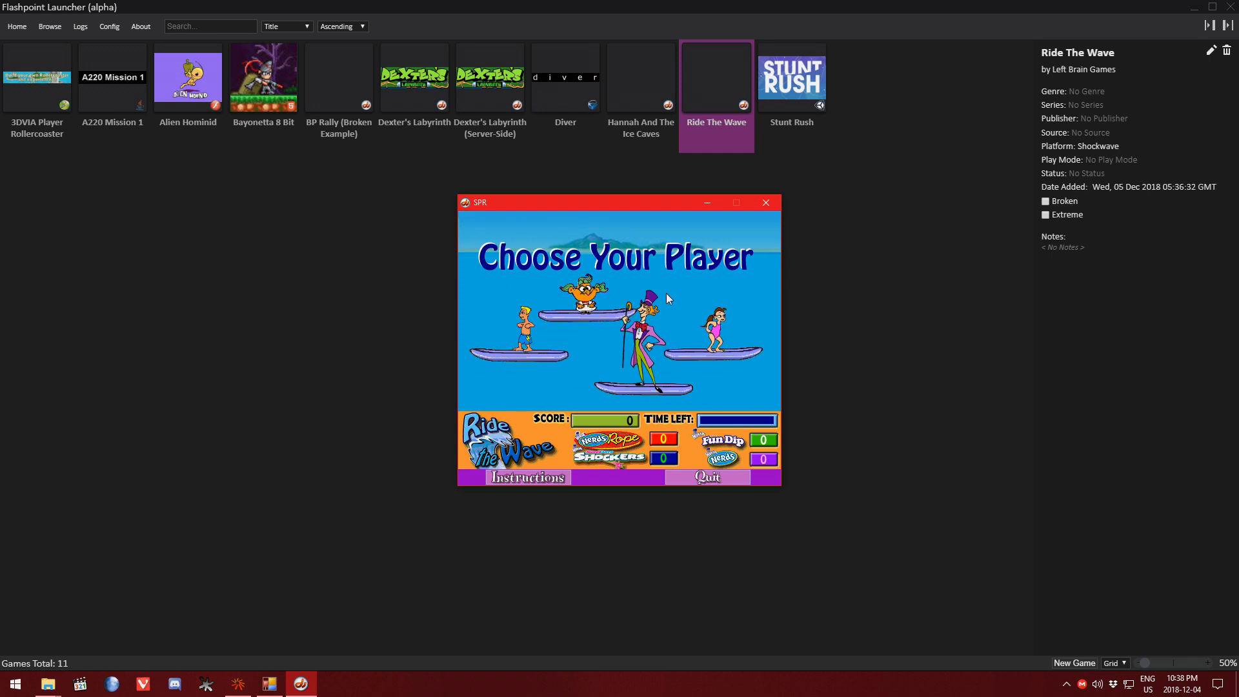
click(773, 204)
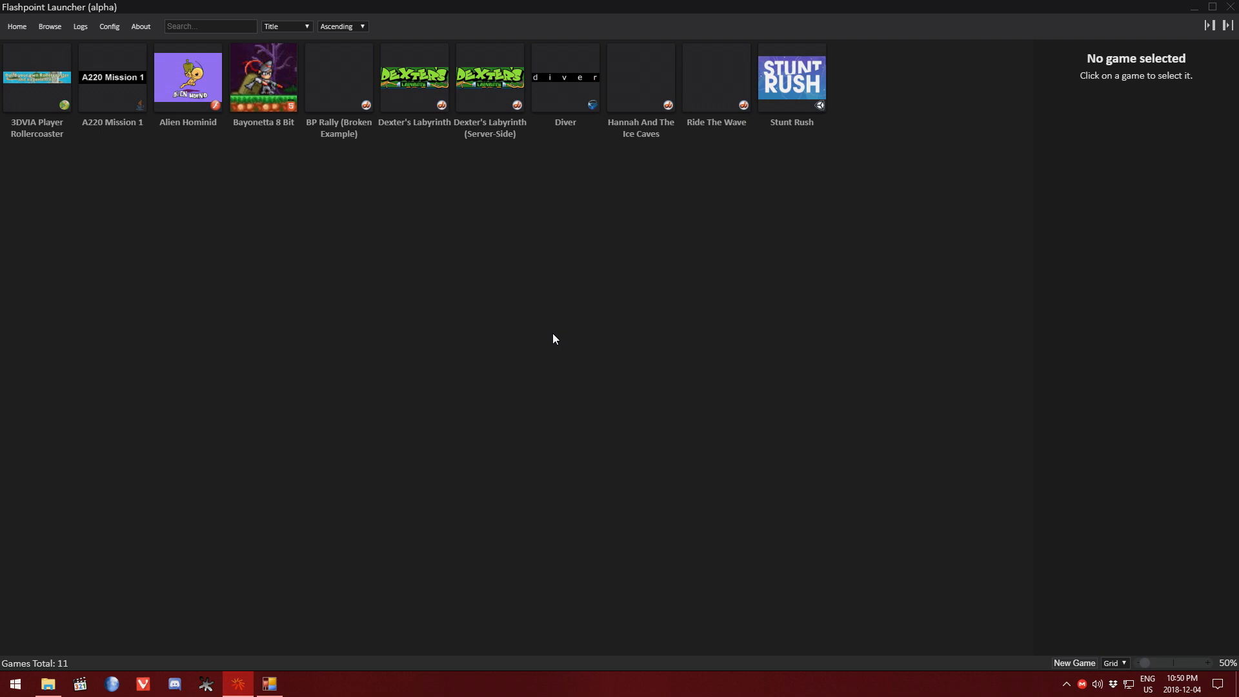
Launch BP Rally (Broken Example) to test it and close the Pale Moon browser window
click(350, 116)
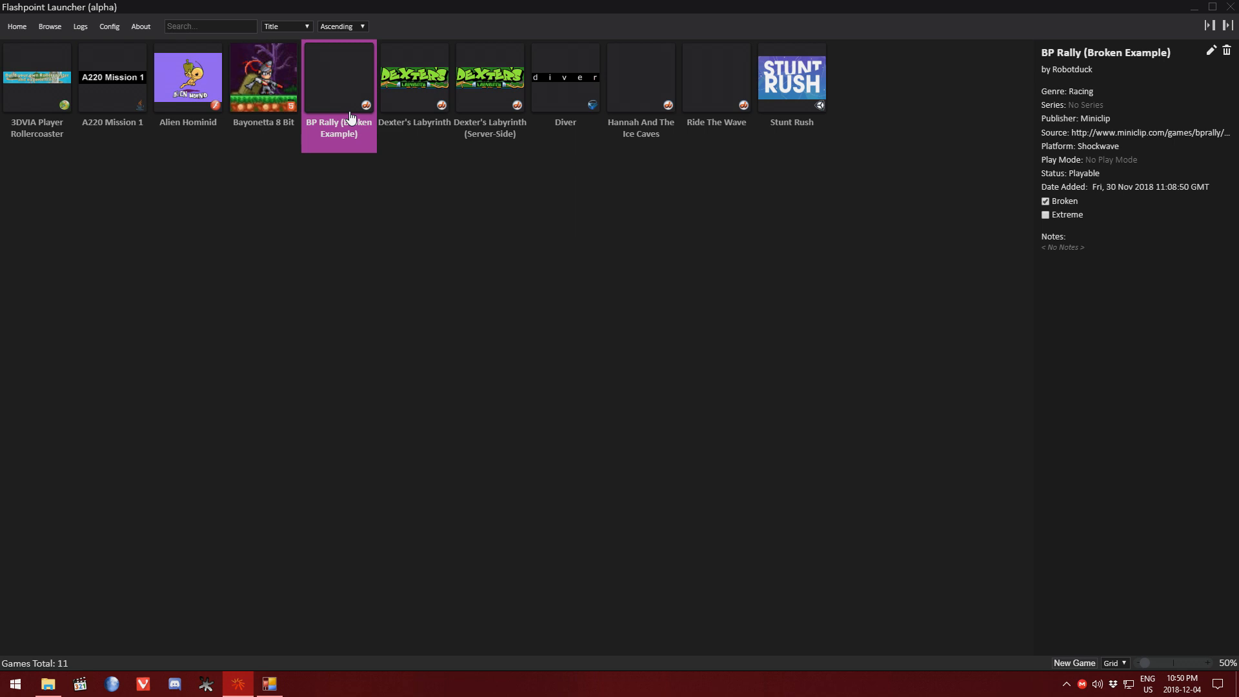
double_click(350, 116)
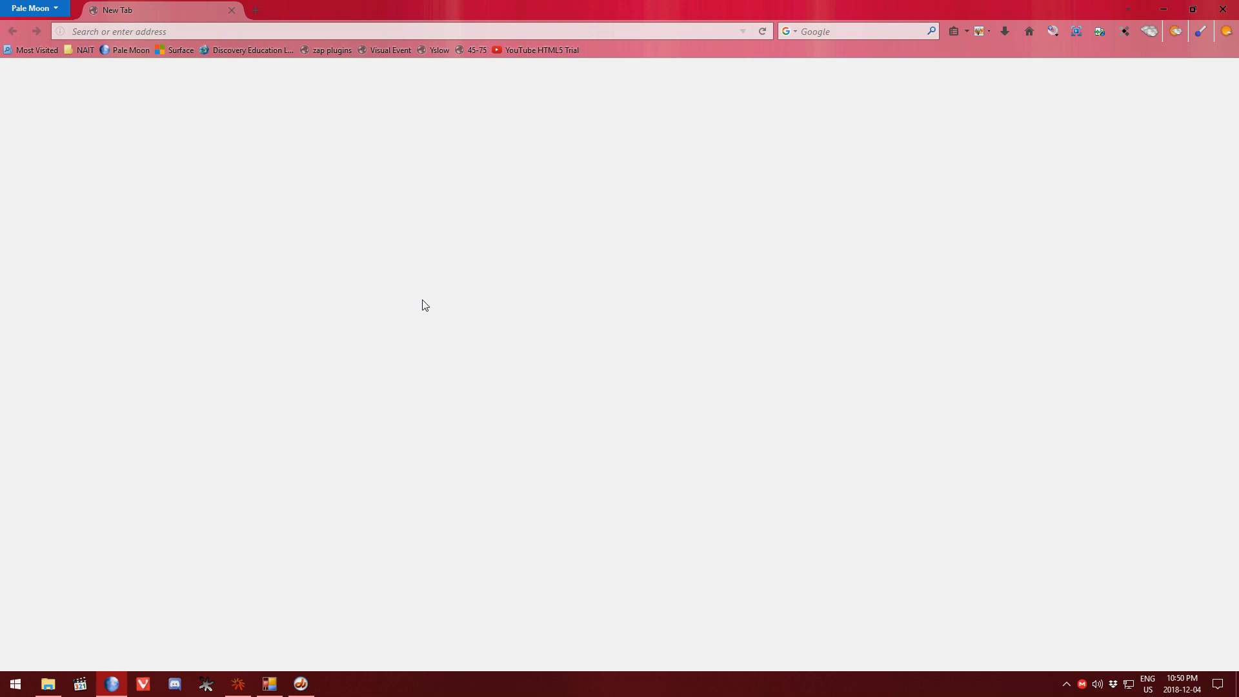
click(1237, 7)
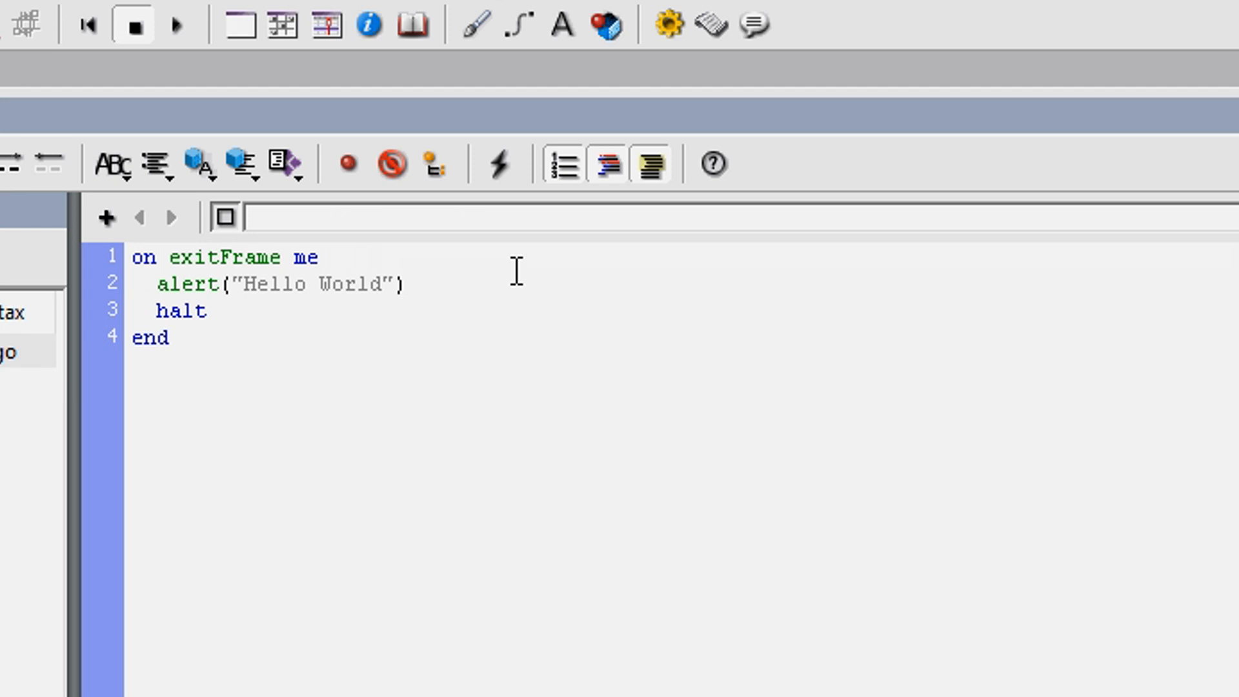
Run the demonstration movie with its Hello World alert script in Adobe Director and dismiss the alert
drag(475, 282, 164, 285)
click(437, 294)
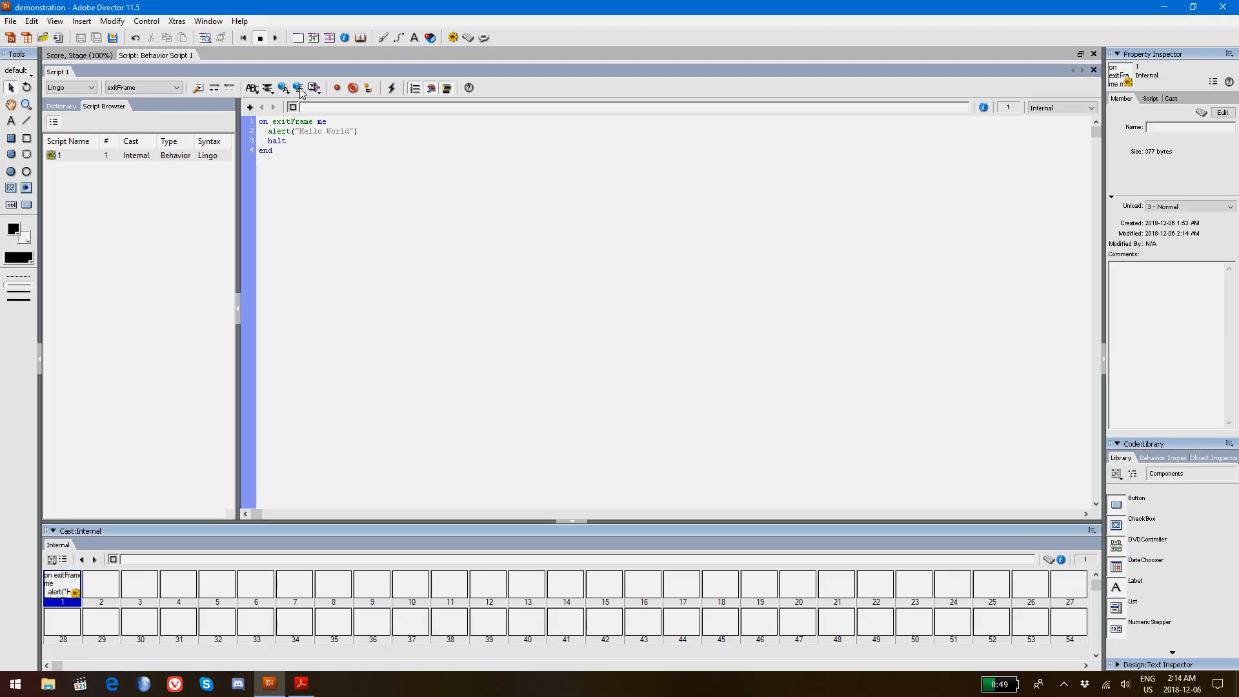
click(275, 38)
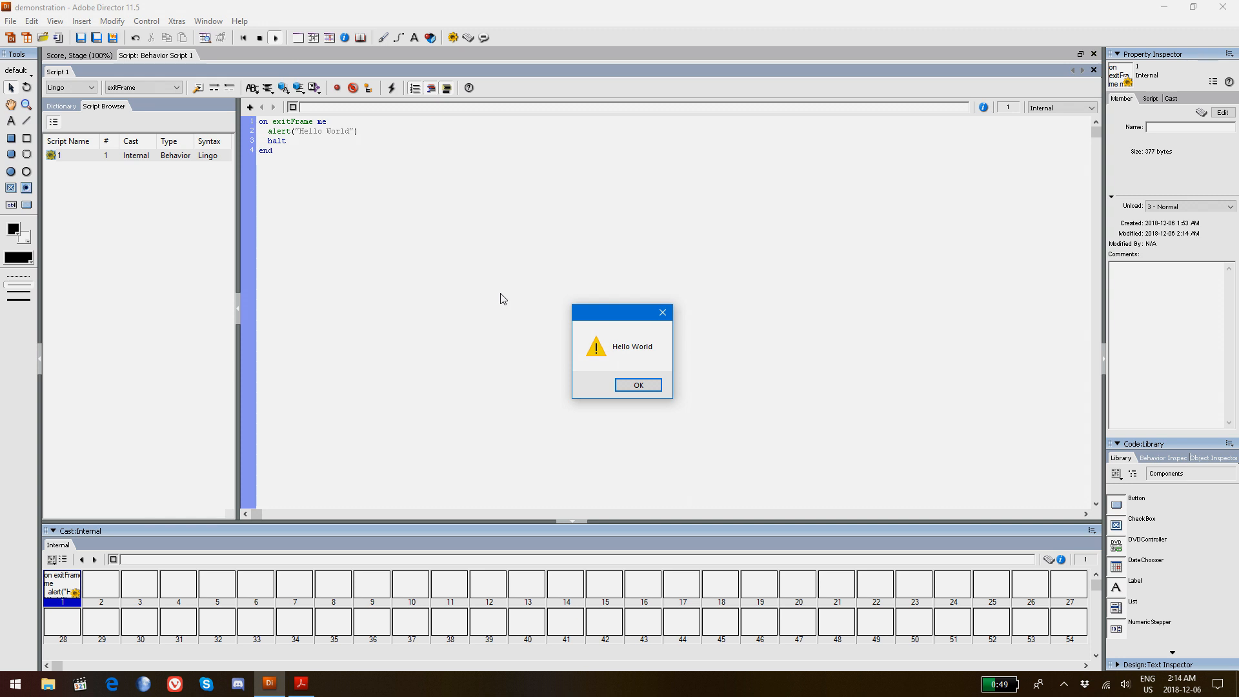
click(630, 389)
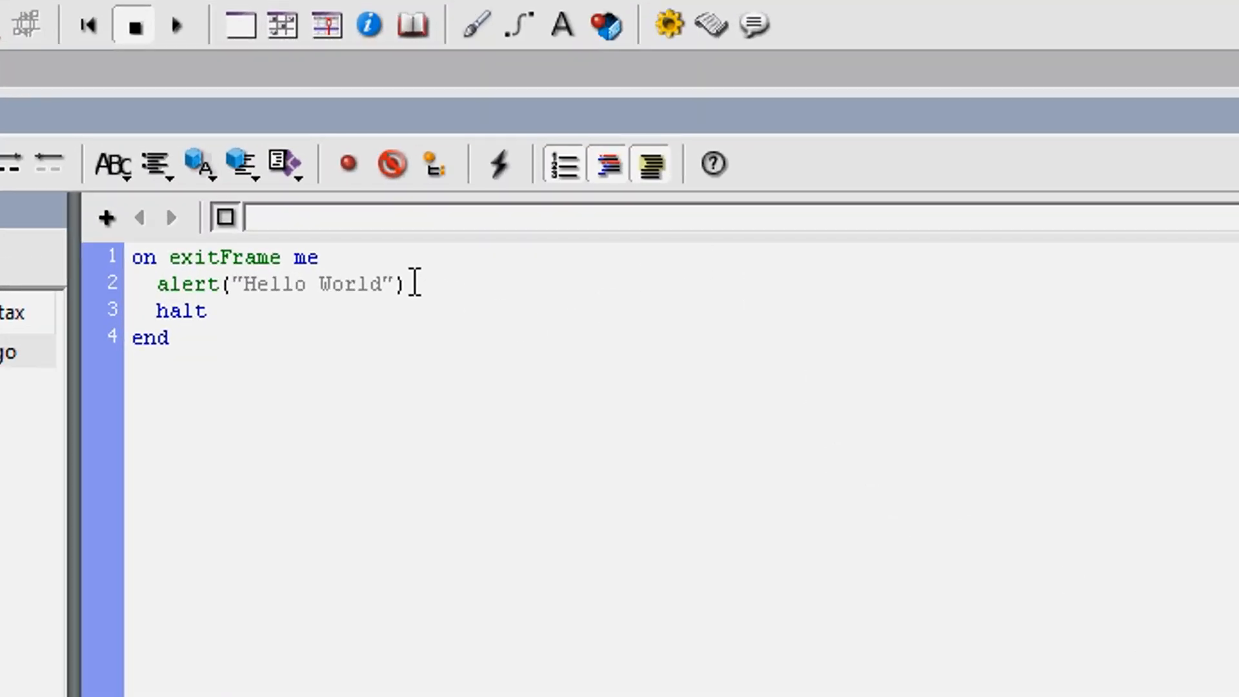
Replace the "Hello World" argument of the script's alert call with the runMode
drag(396, 284, 231, 298)
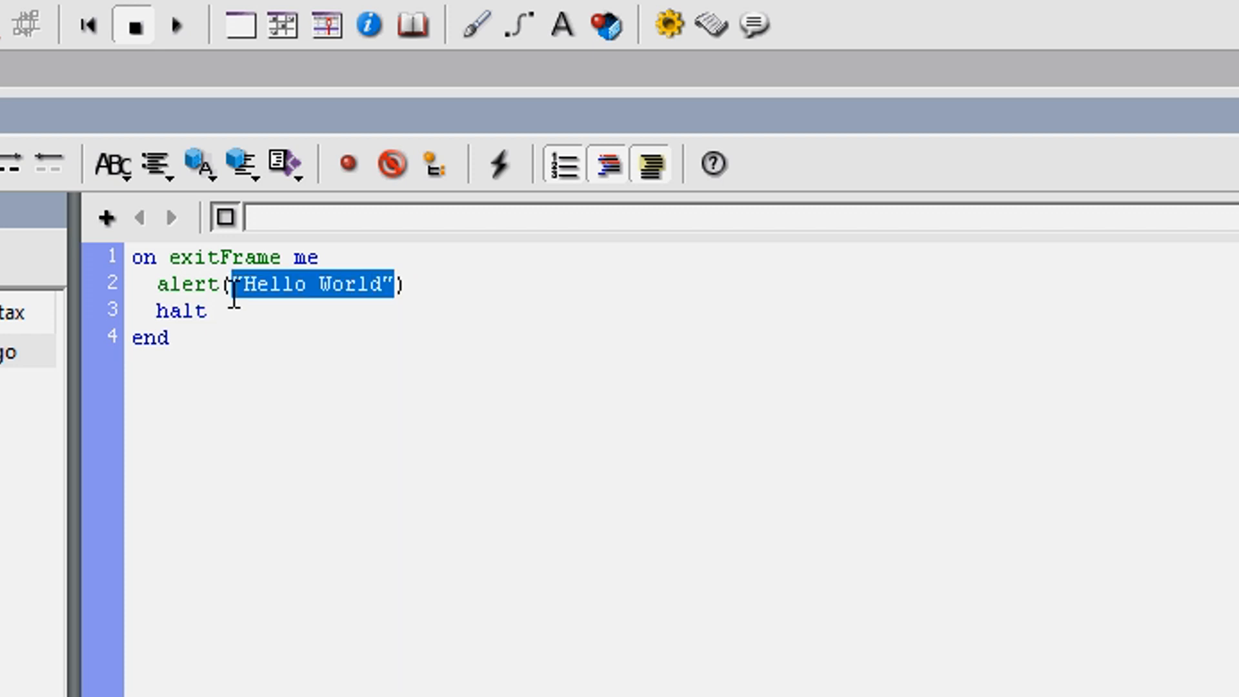
text(the runMod)
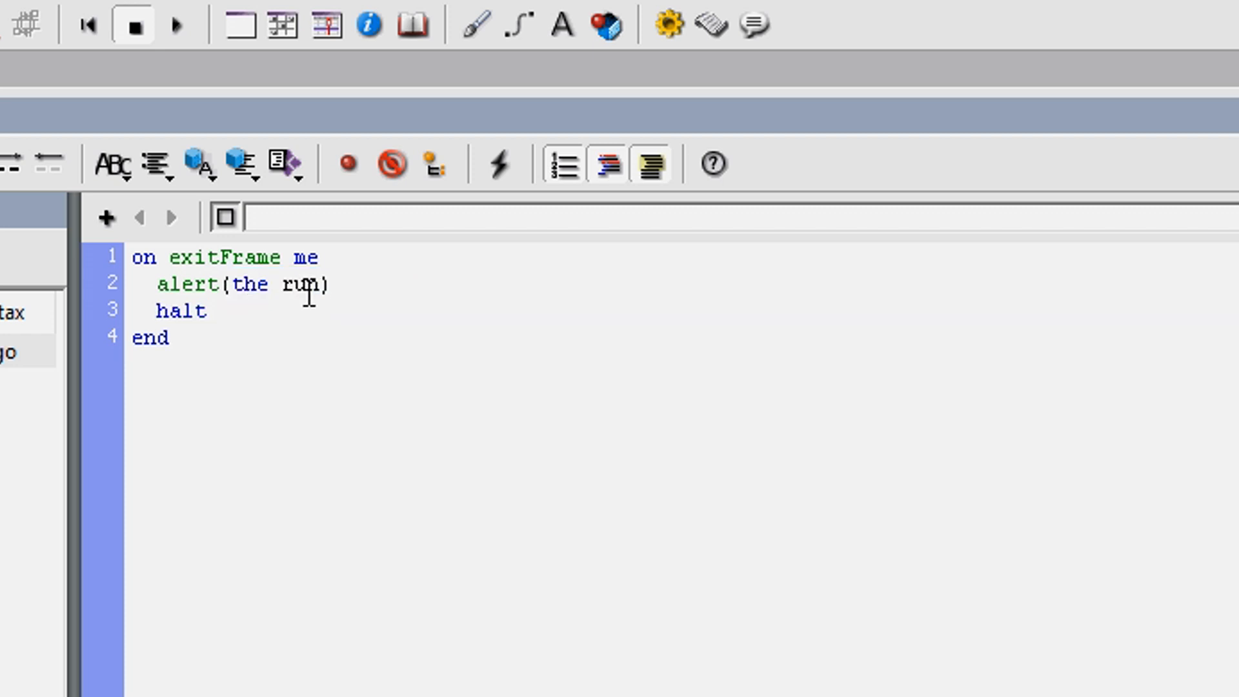
text(e)
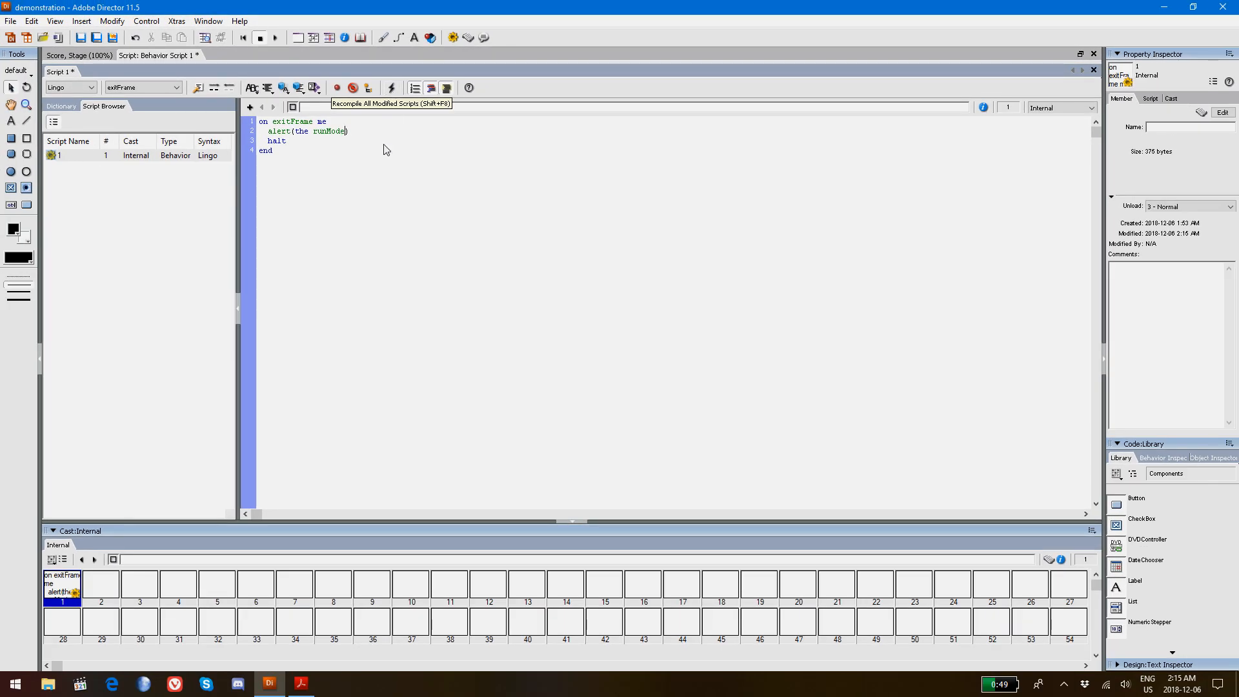
Read the runMode entry in director_reference.pdf, return to Director, and run the movie to check the run mode alert
click(300, 683)
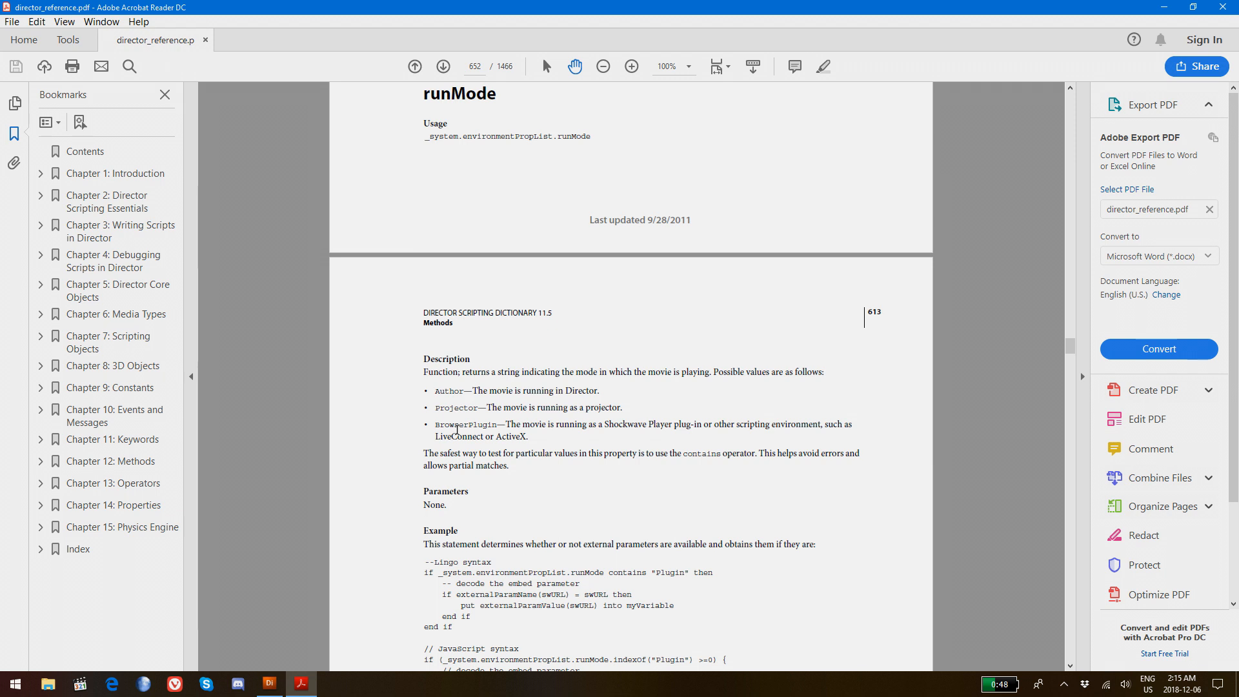
click(270, 683)
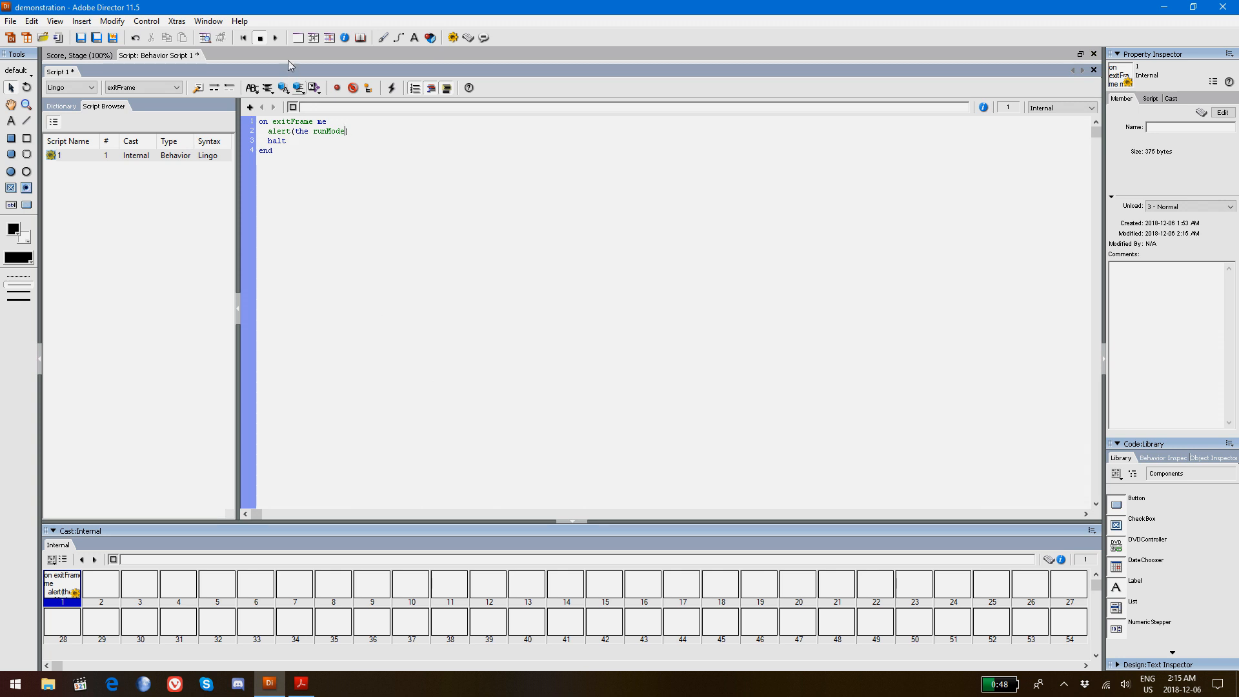
click(276, 37)
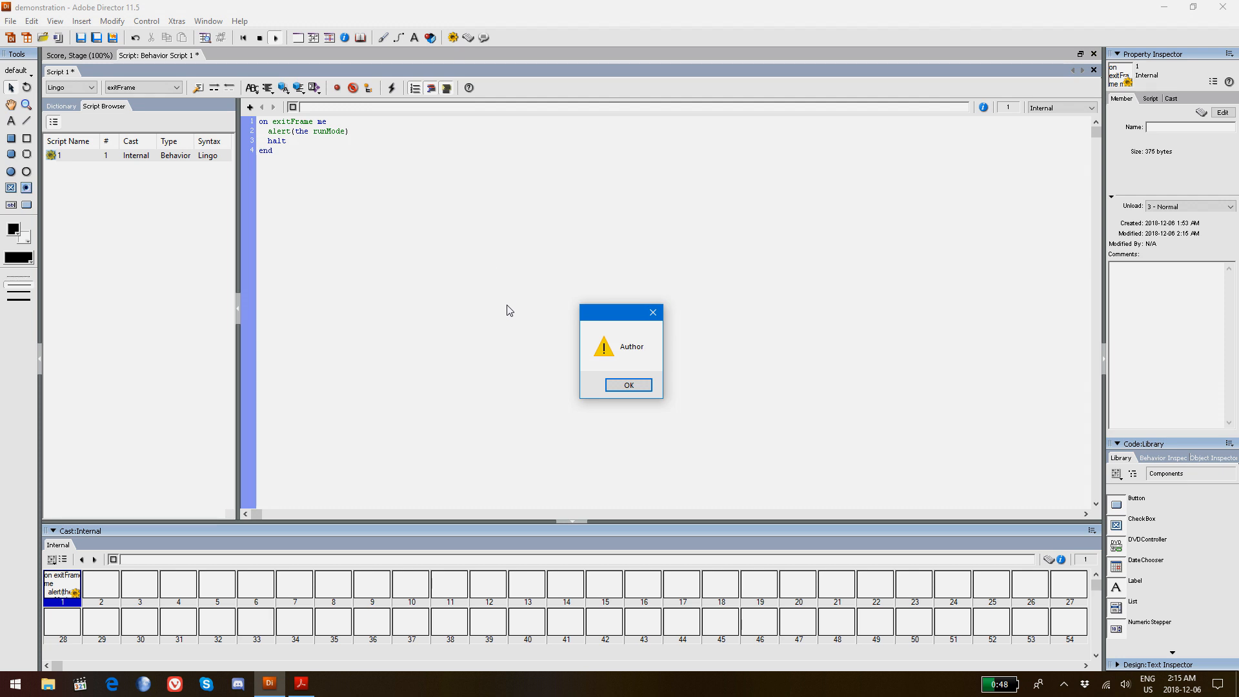
click(629, 386)
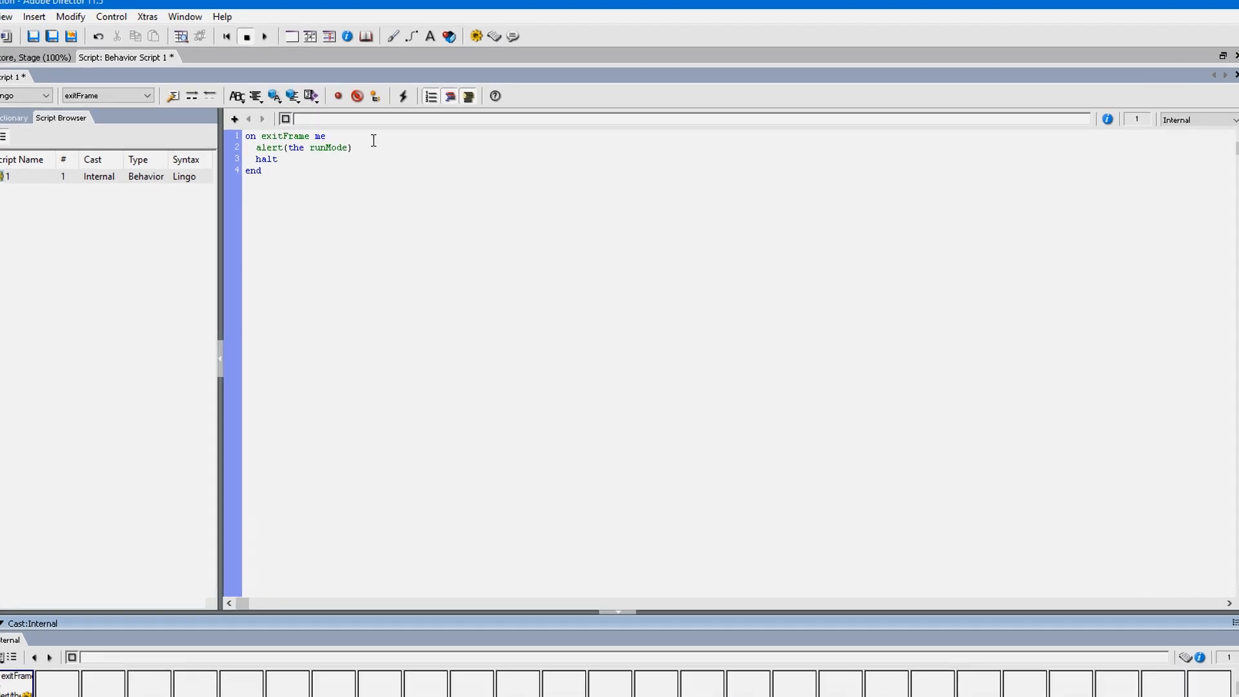
Insert the line setTheRunMode("Plugin") above the alert call and run the movie to test it
key(Return)
text(set)
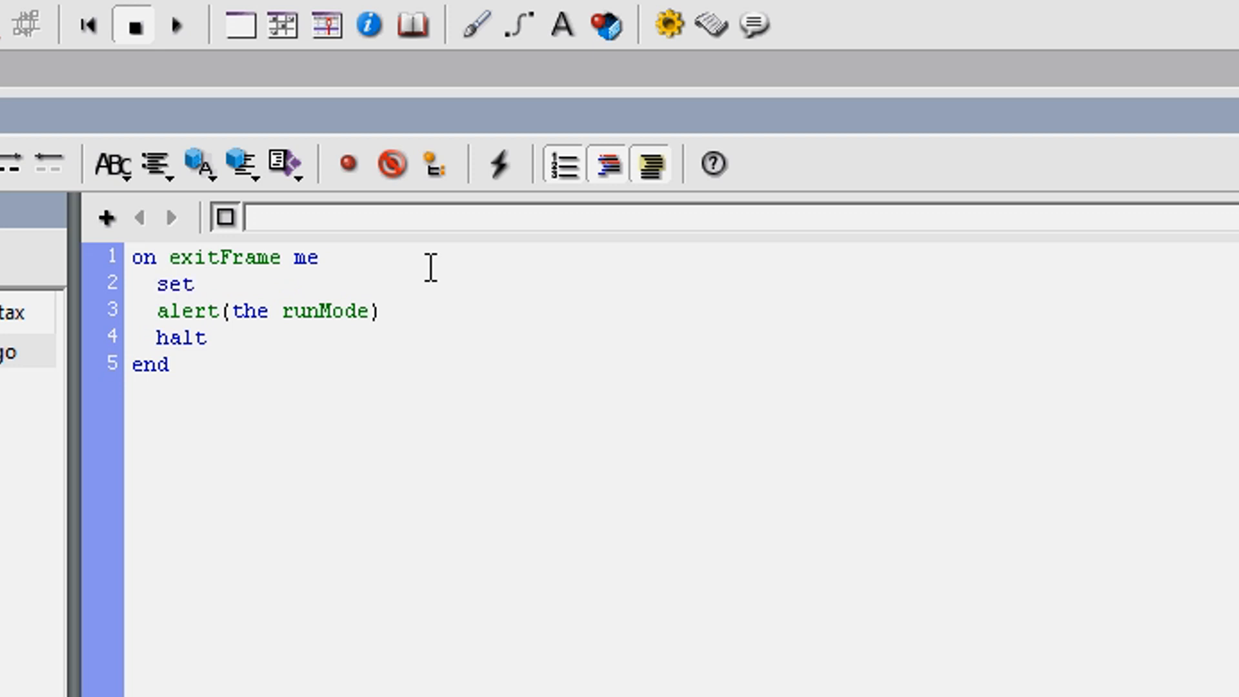
text(TheRunMode(")
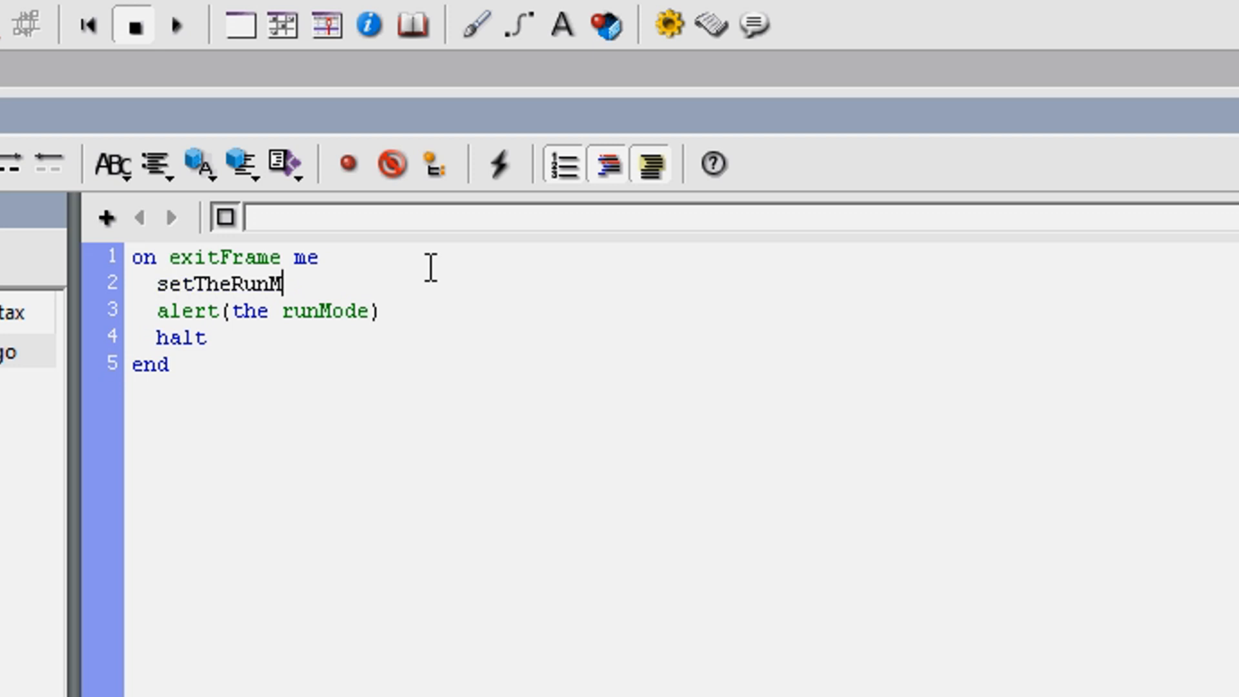
text(Plugin"))
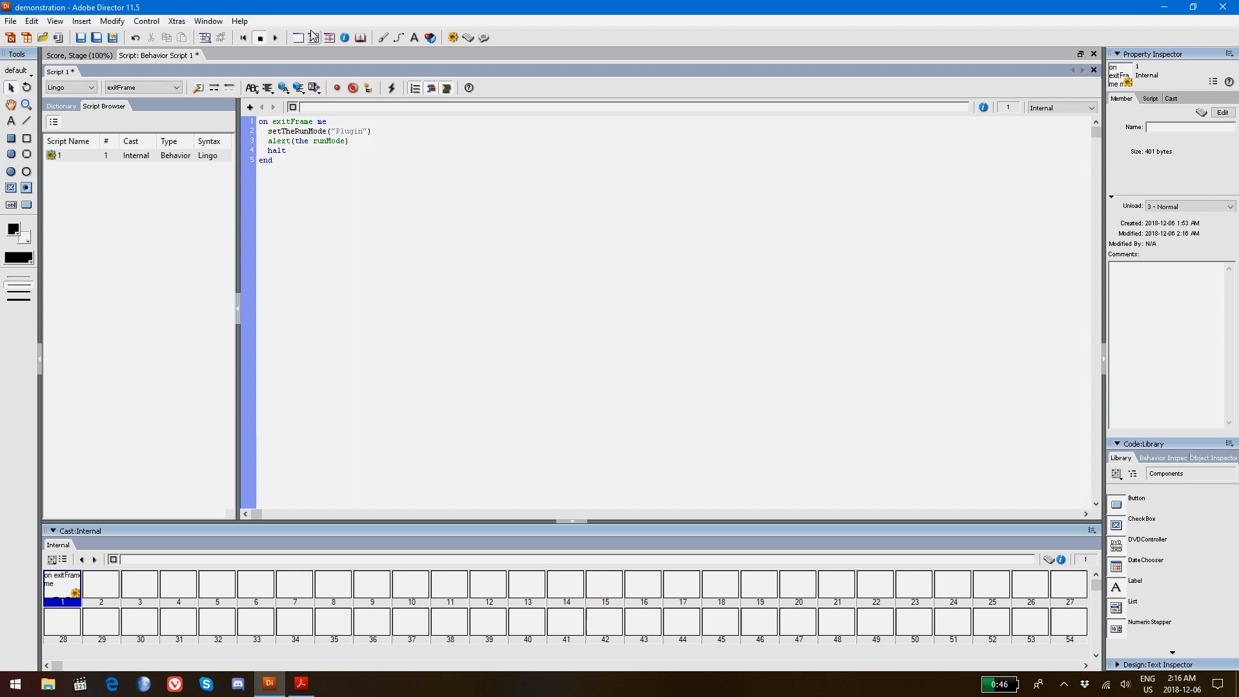
click(276, 38)
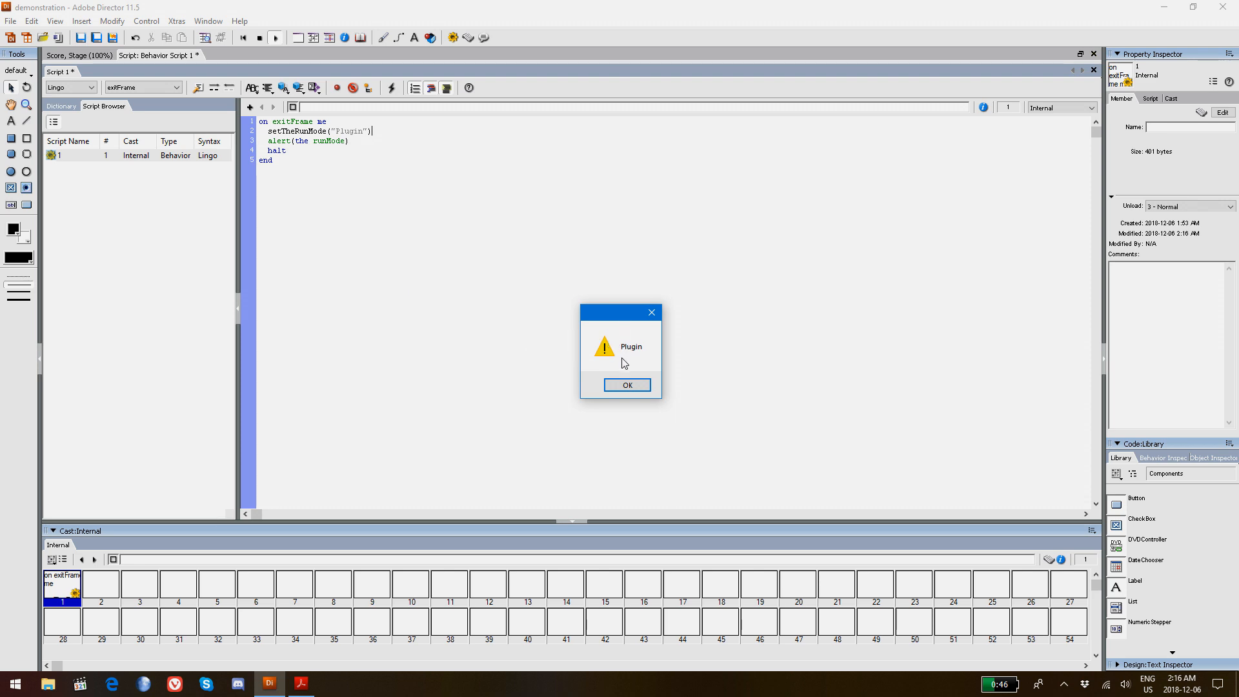
click(631, 387)
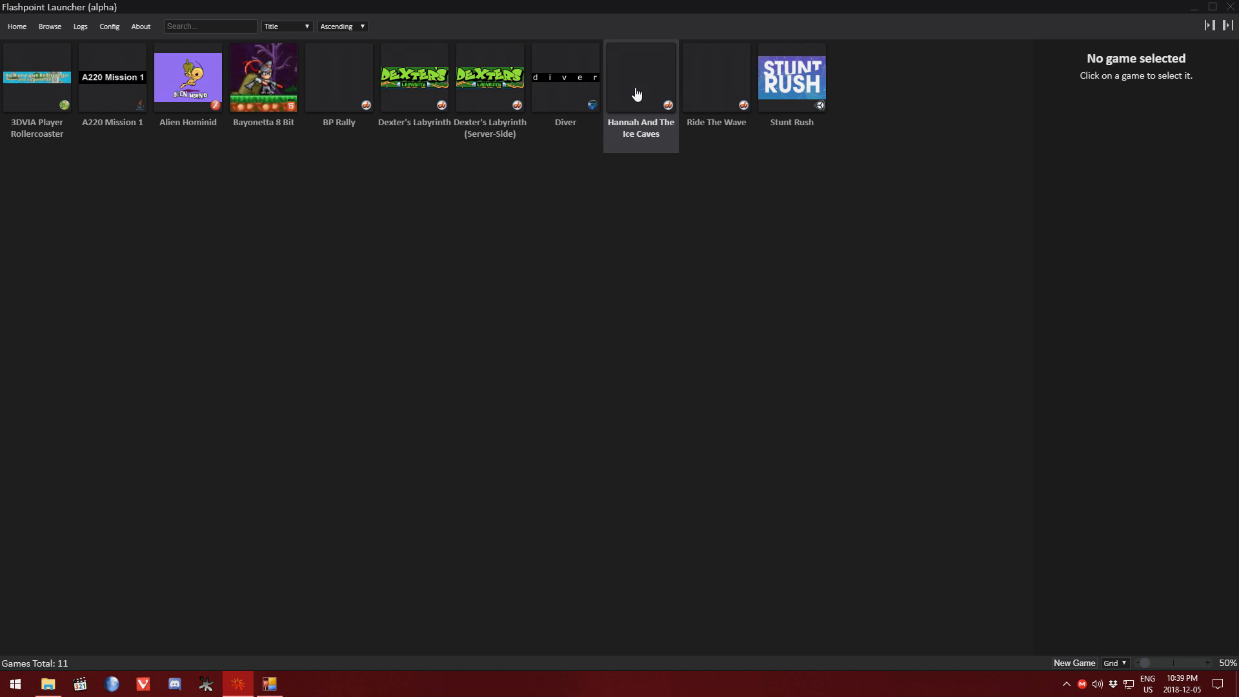
Examine the --setTheRunMode "Plugin" option in the launch command of Hannah And The Ice Caves in Flashpoint Launcher
click(641, 80)
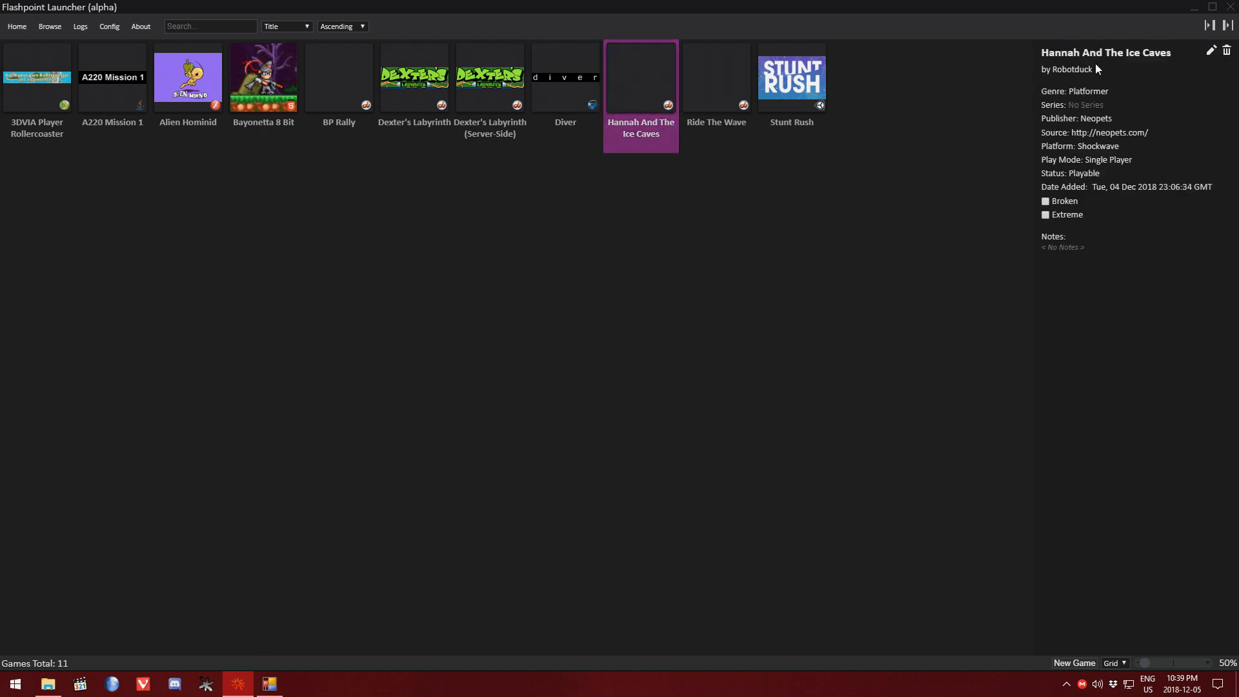
click(1211, 49)
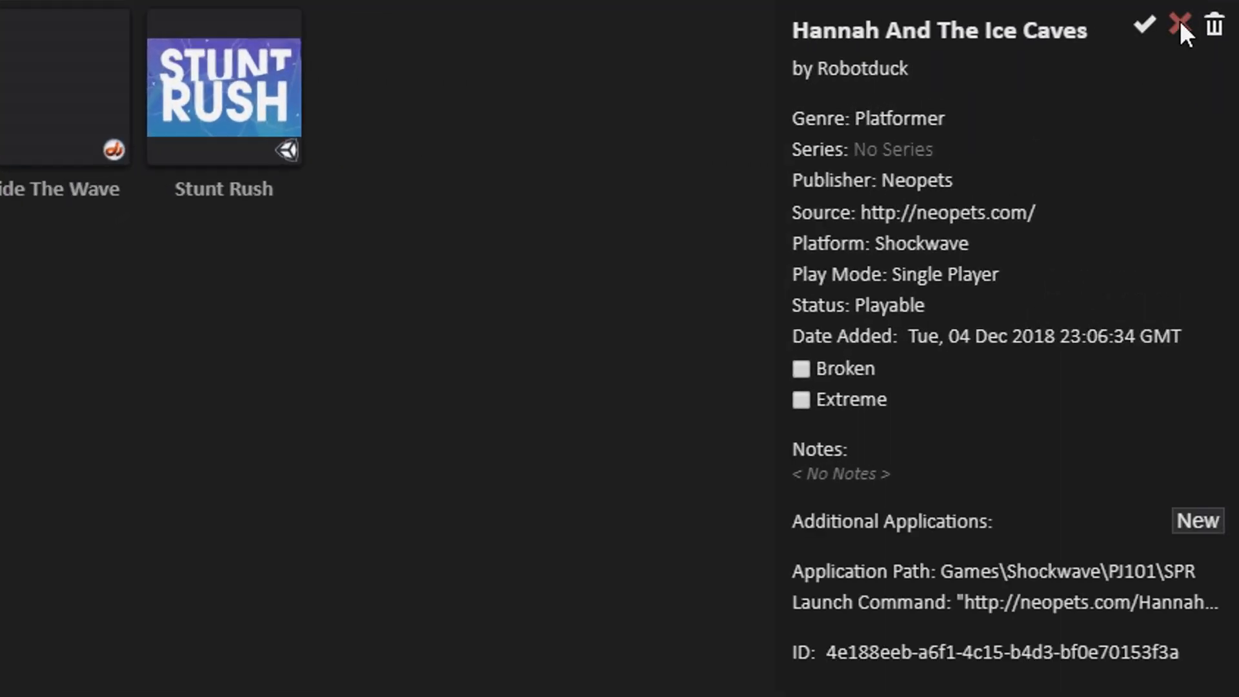
click(1103, 600)
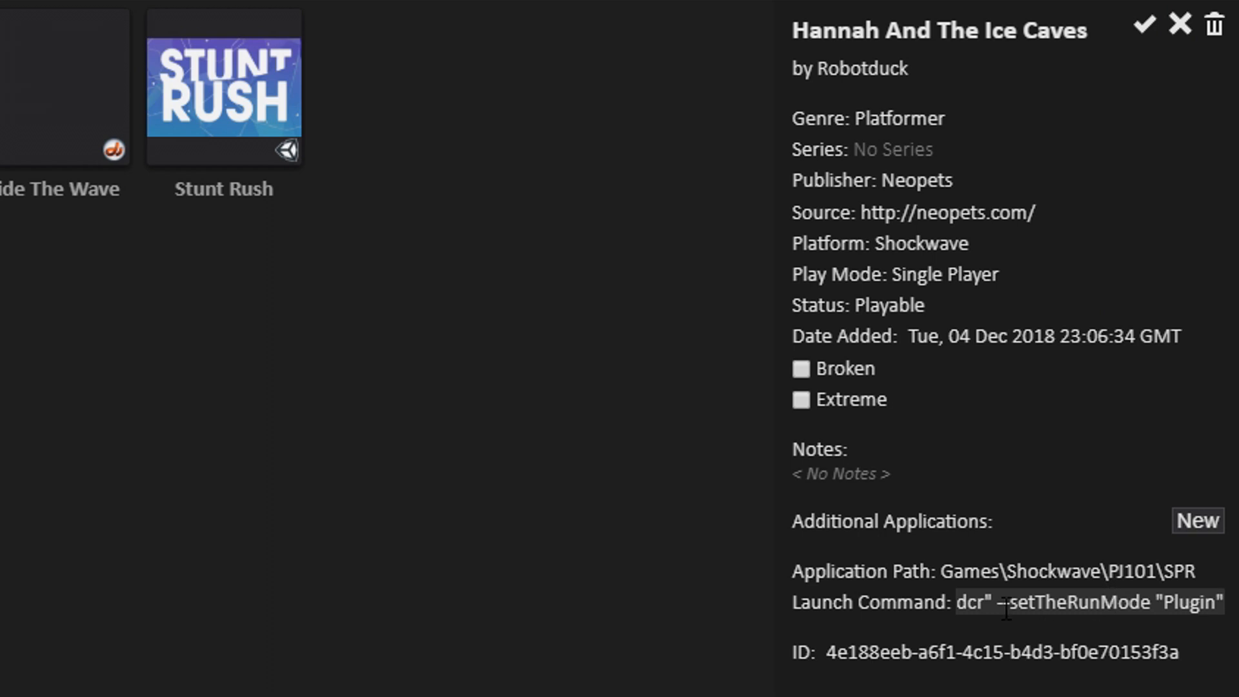
drag(996, 601, 1223, 602)
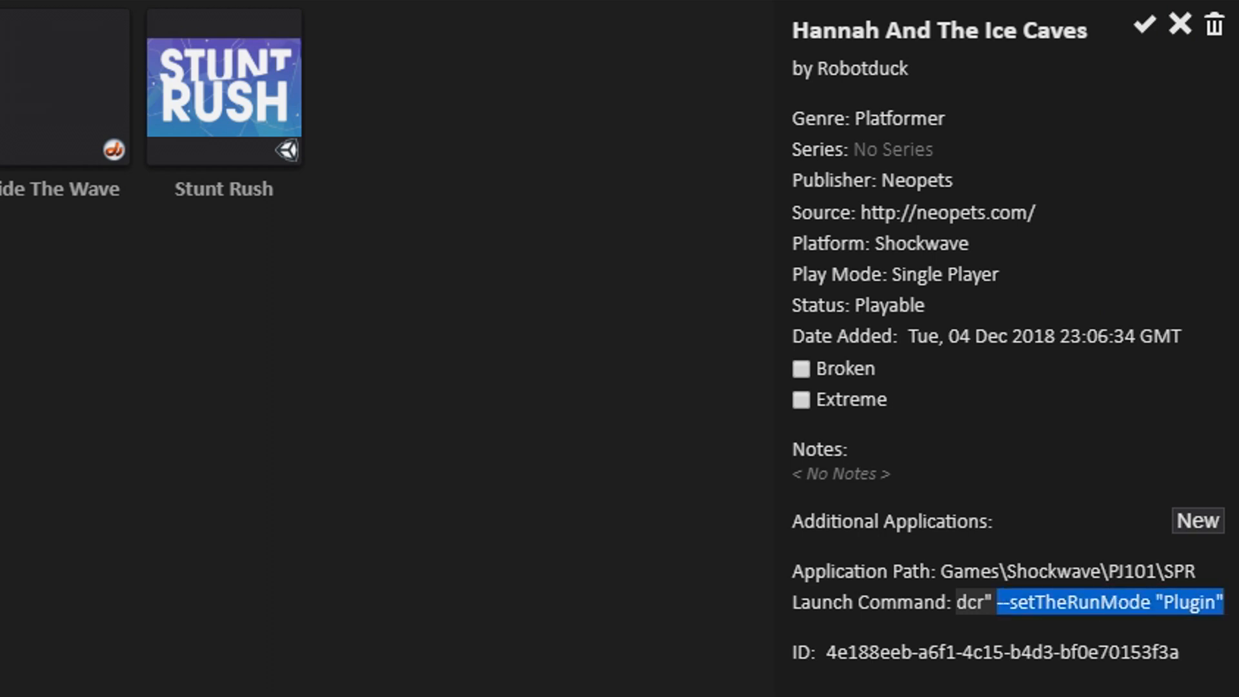
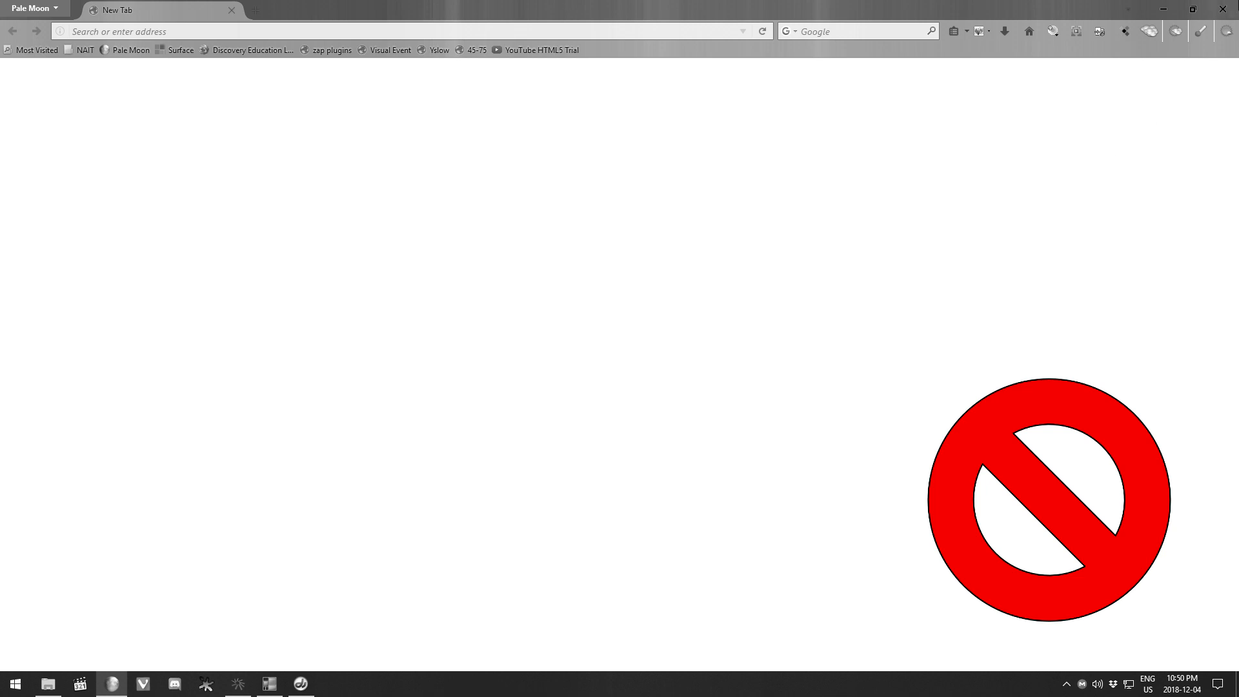
Close the Pale Moon browser window
click(1222, 9)
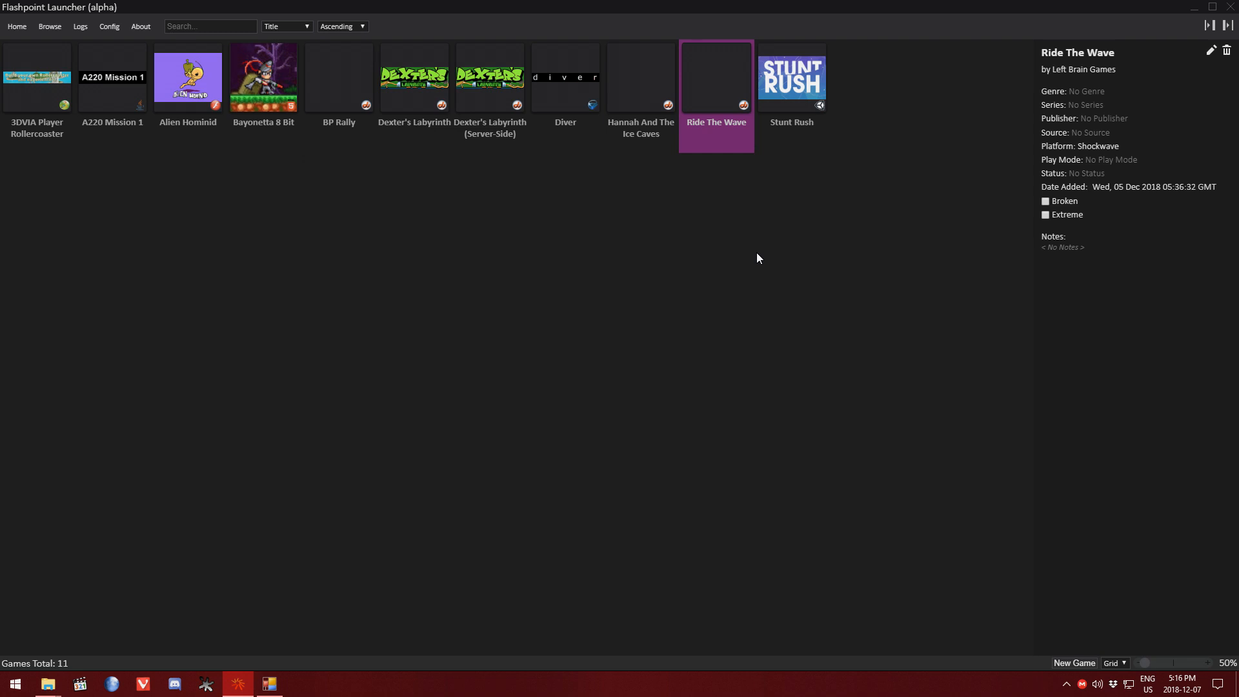
Append --do "alert('Hello World')" to the launch command of Ride The Wave in Flashpoint Launcher and save the entry
click(1209, 52)
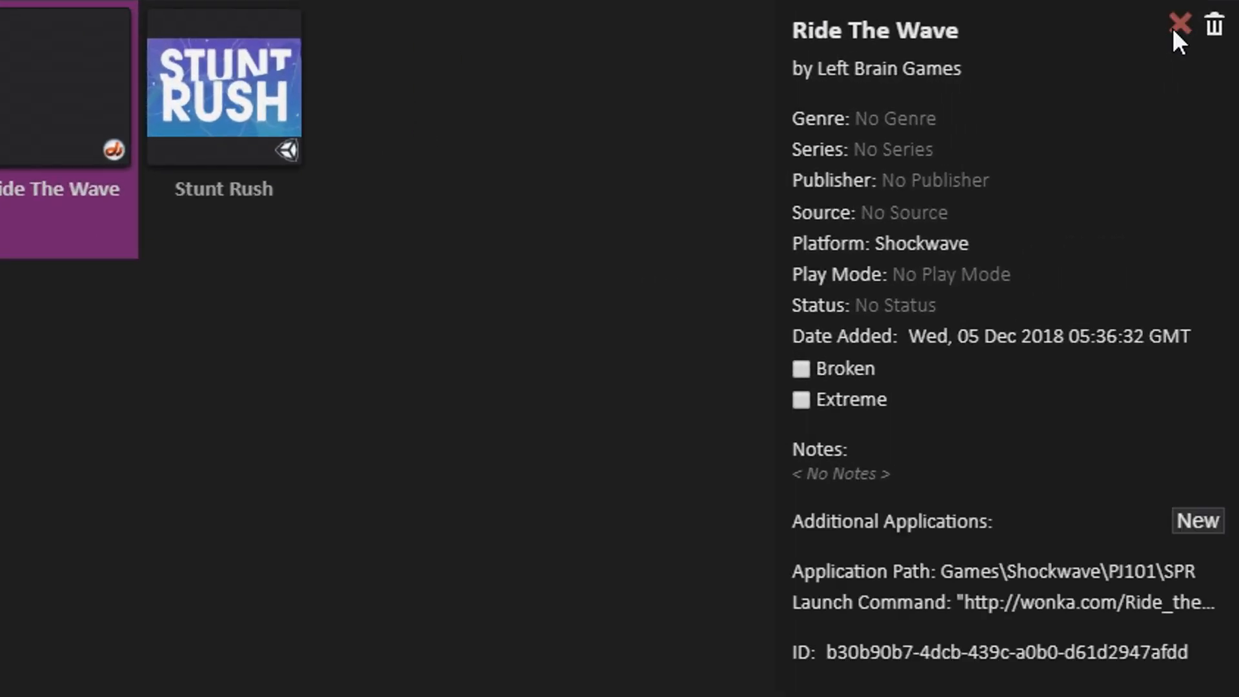
click(1172, 602)
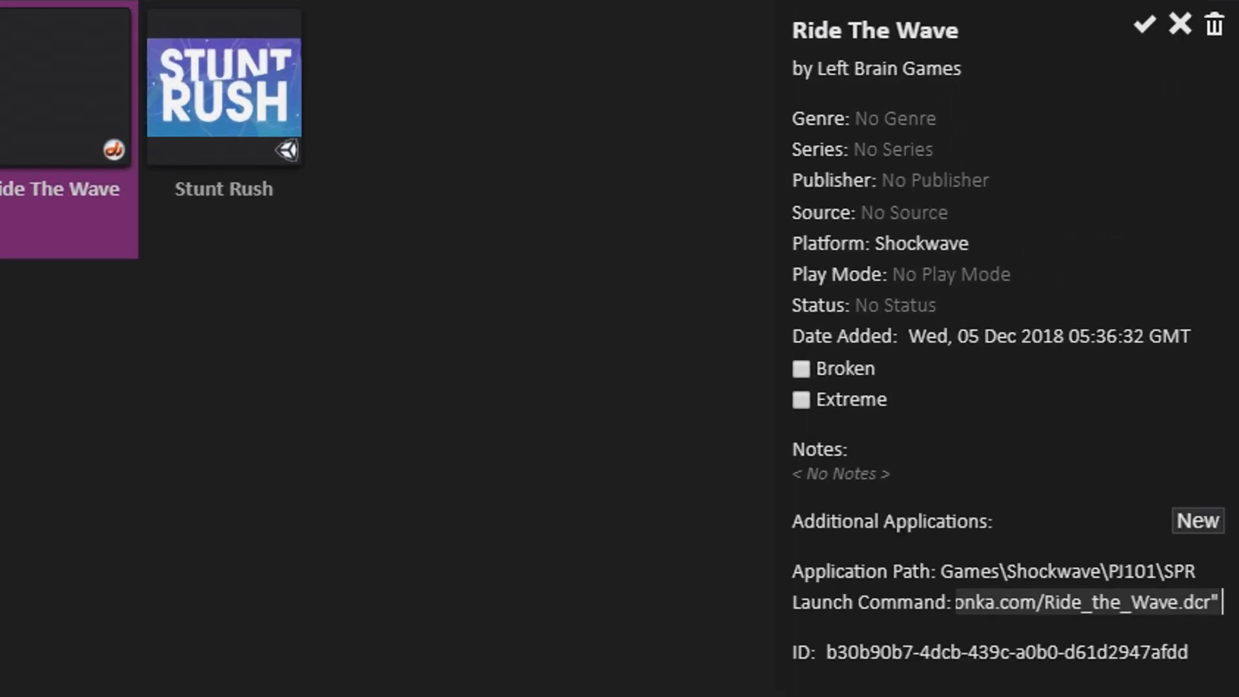
text(--do "alert)
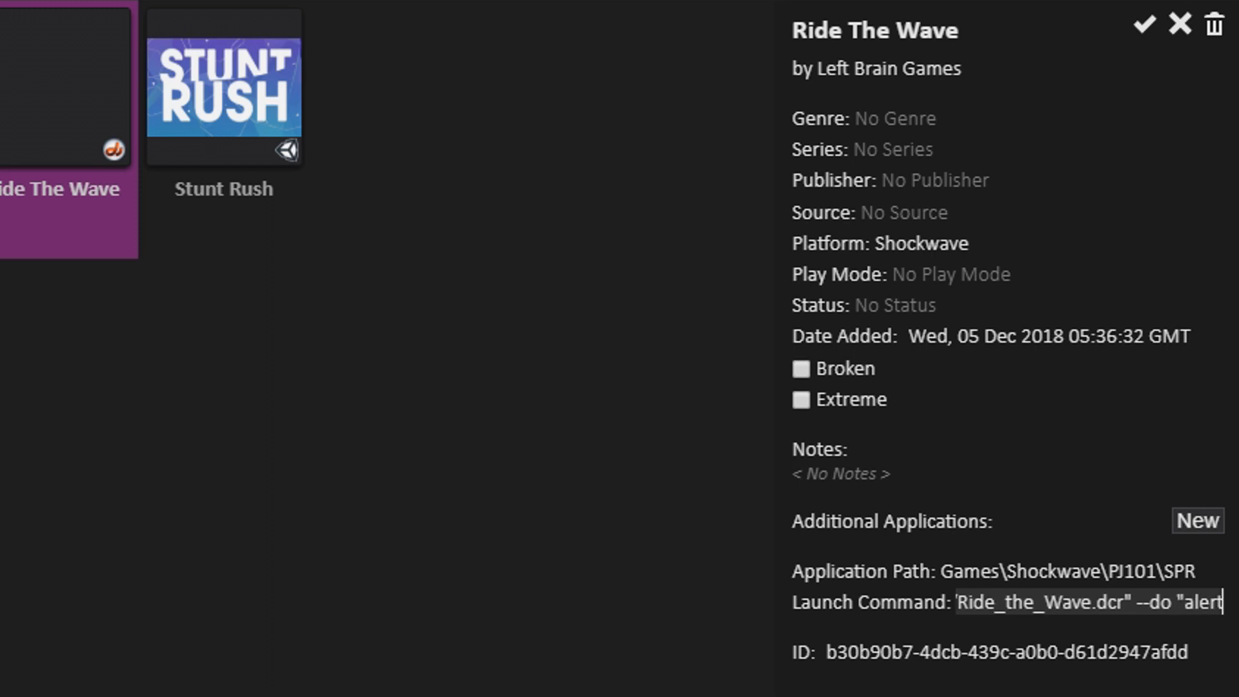
text(('He)
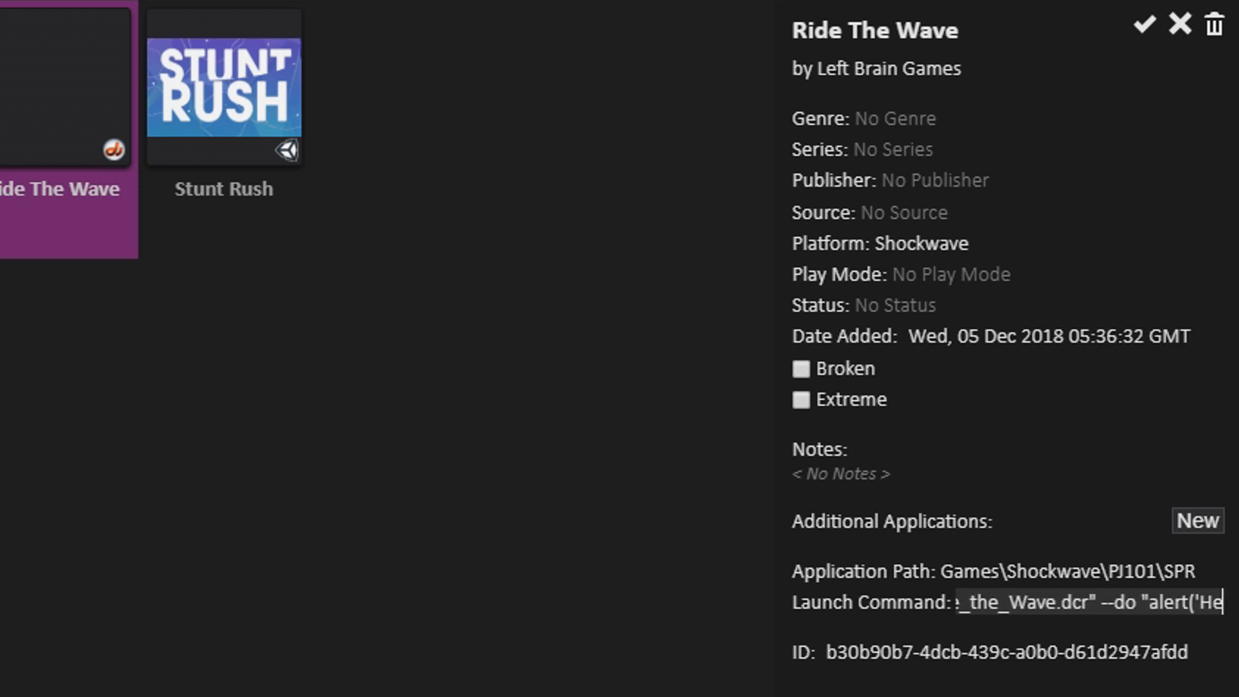
text(llo World')")
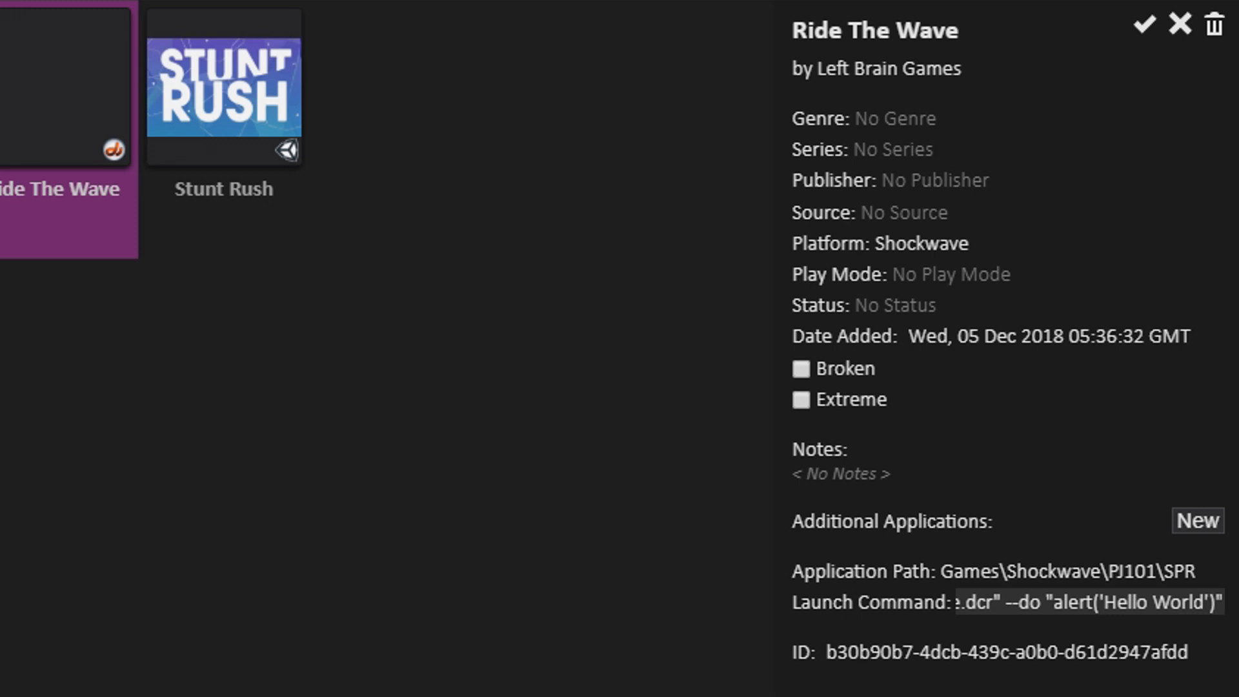
key(Return)
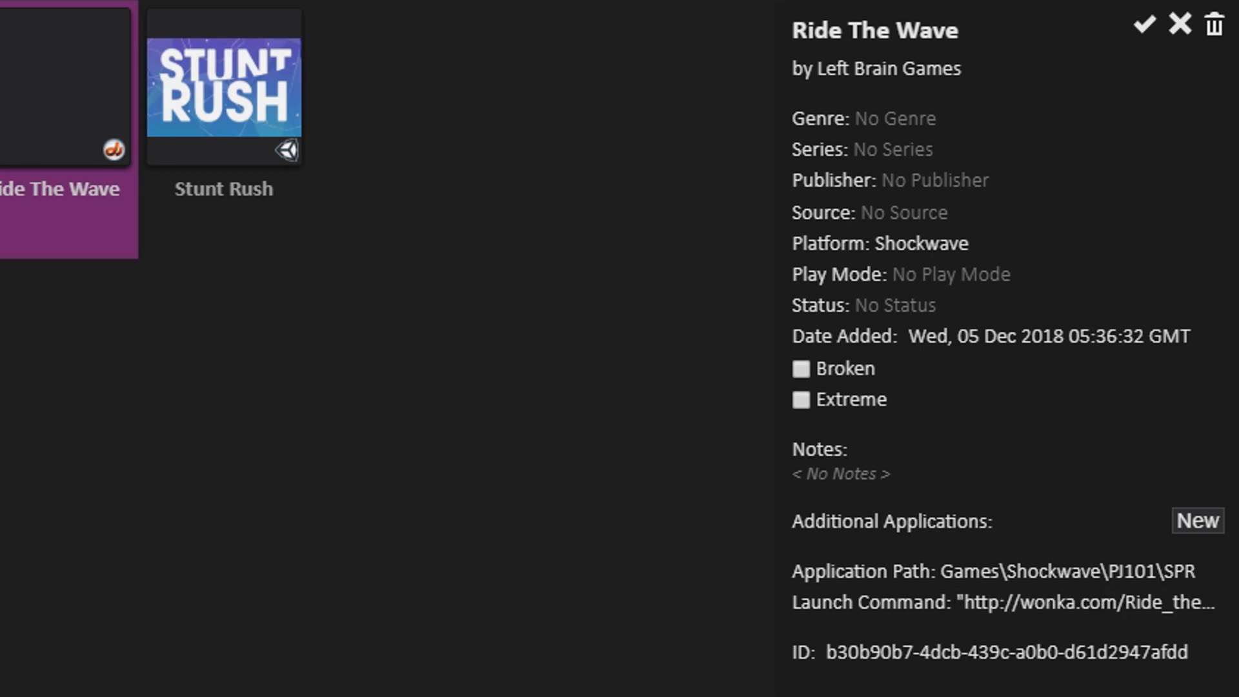
click(1145, 25)
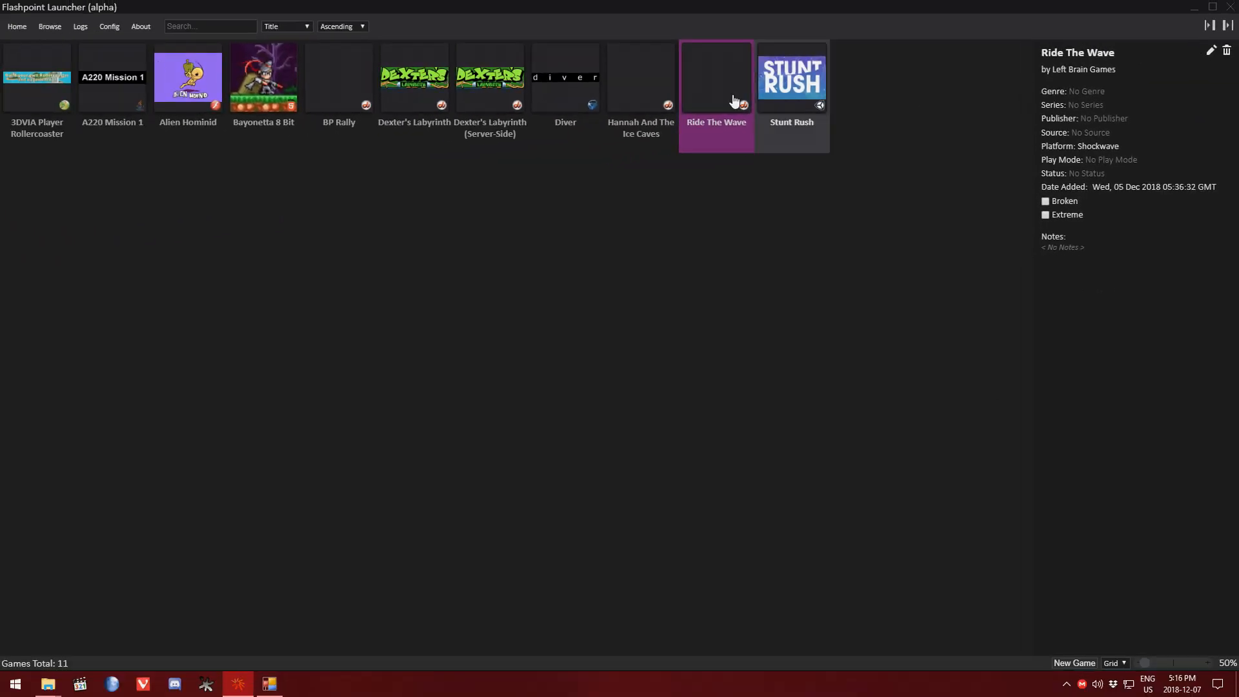
Launch Ride The Wave to test the added --do option, dismiss the alert, and close the game window
double_click(734, 101)
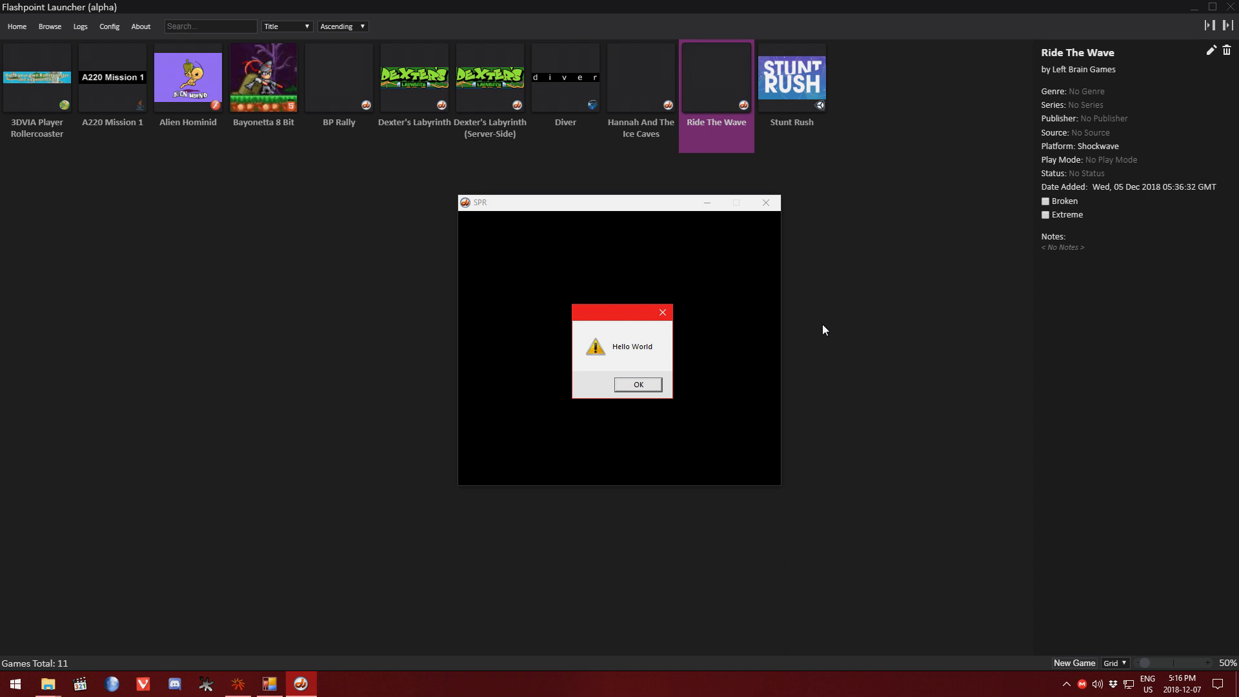
click(638, 385)
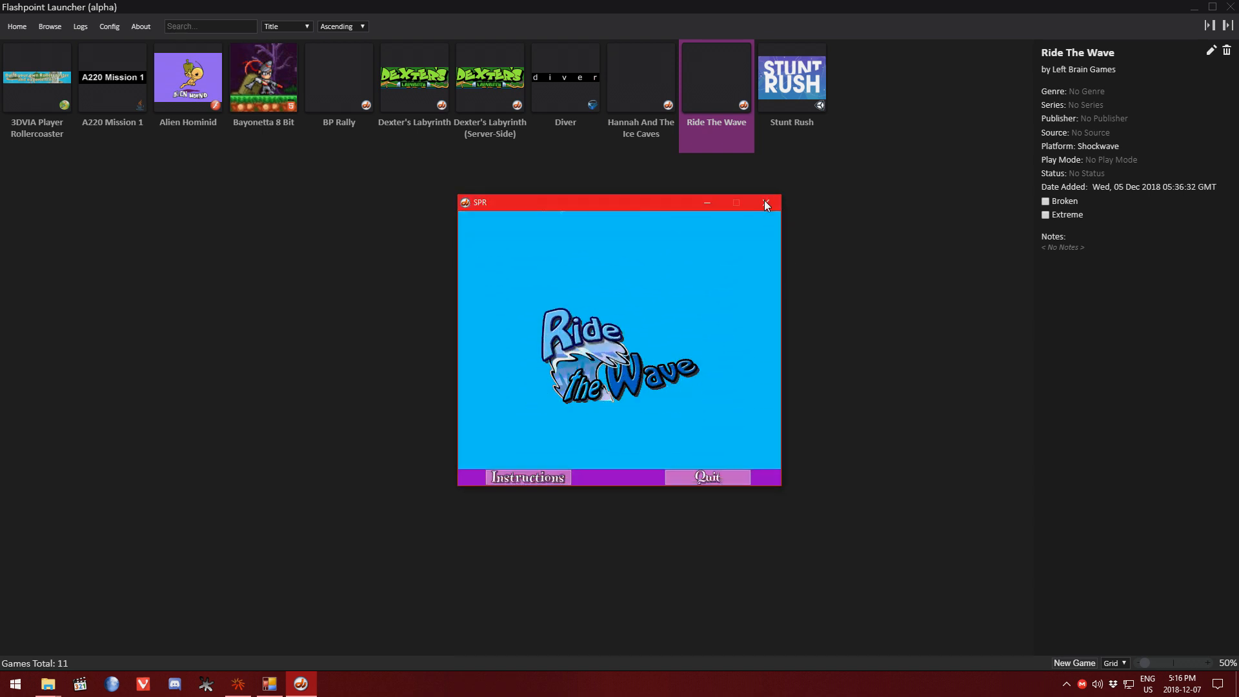
click(766, 204)
Open the launch command of the Ride The Wave entry for editing
click(1210, 51)
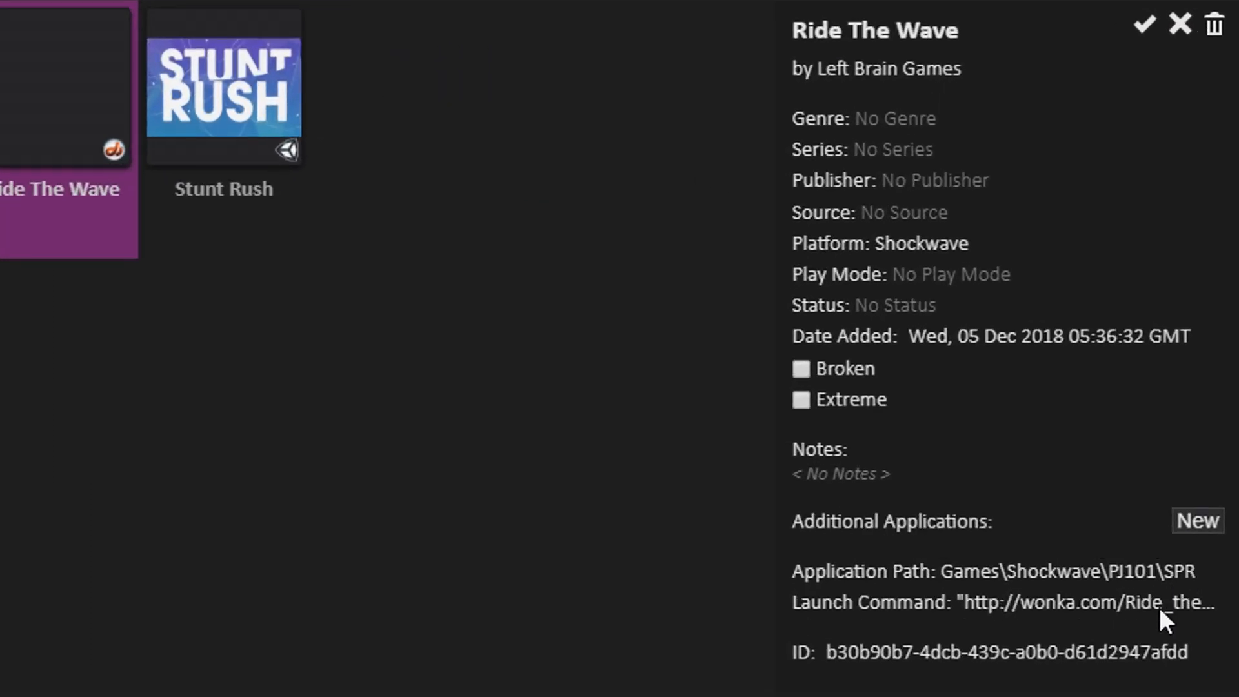
click(1159, 606)
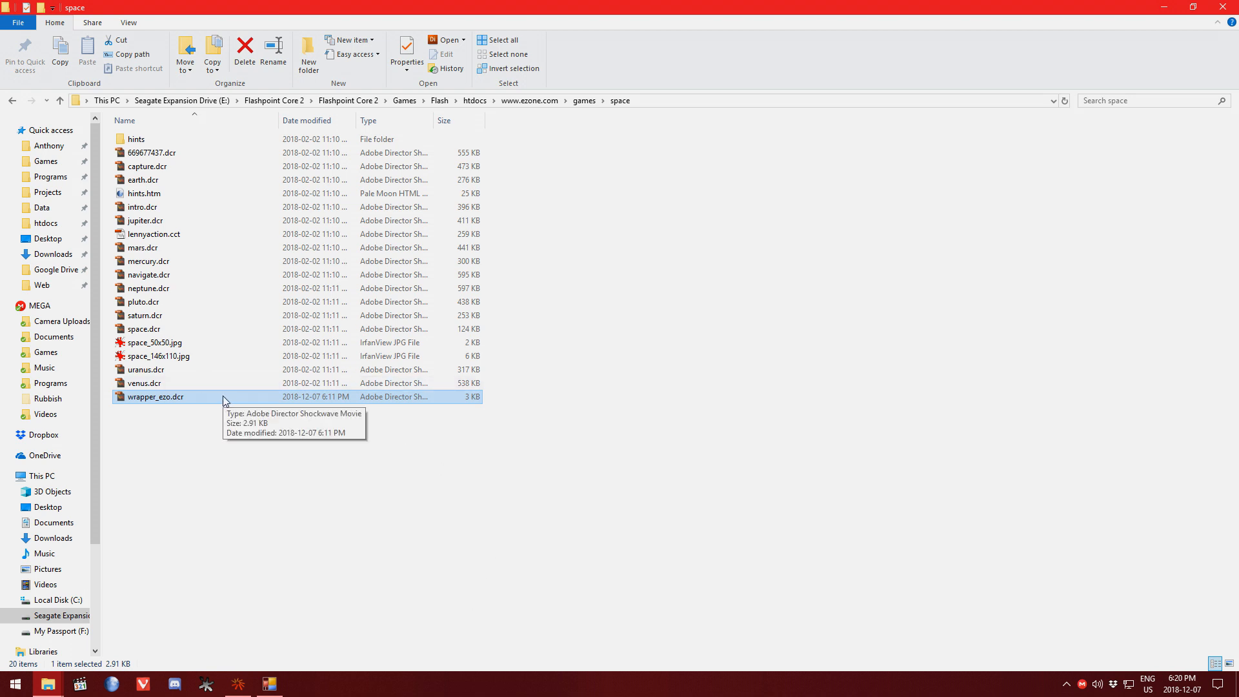
click(473, 101)
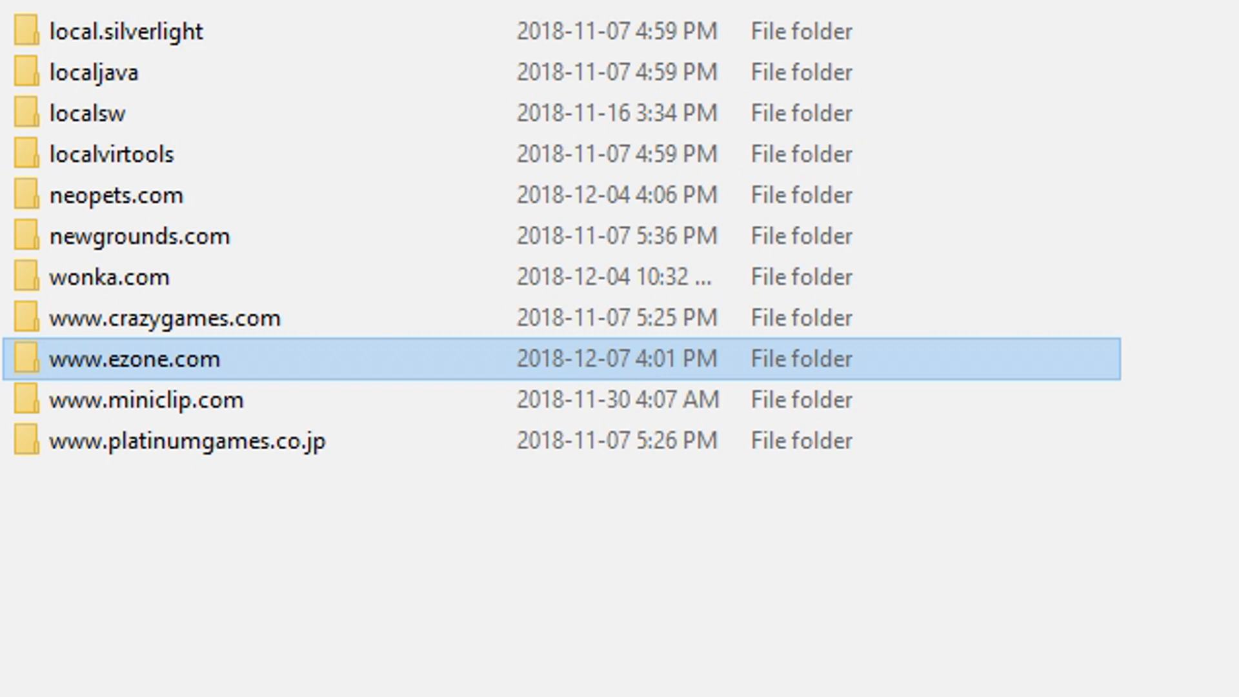
key(alt+Left)
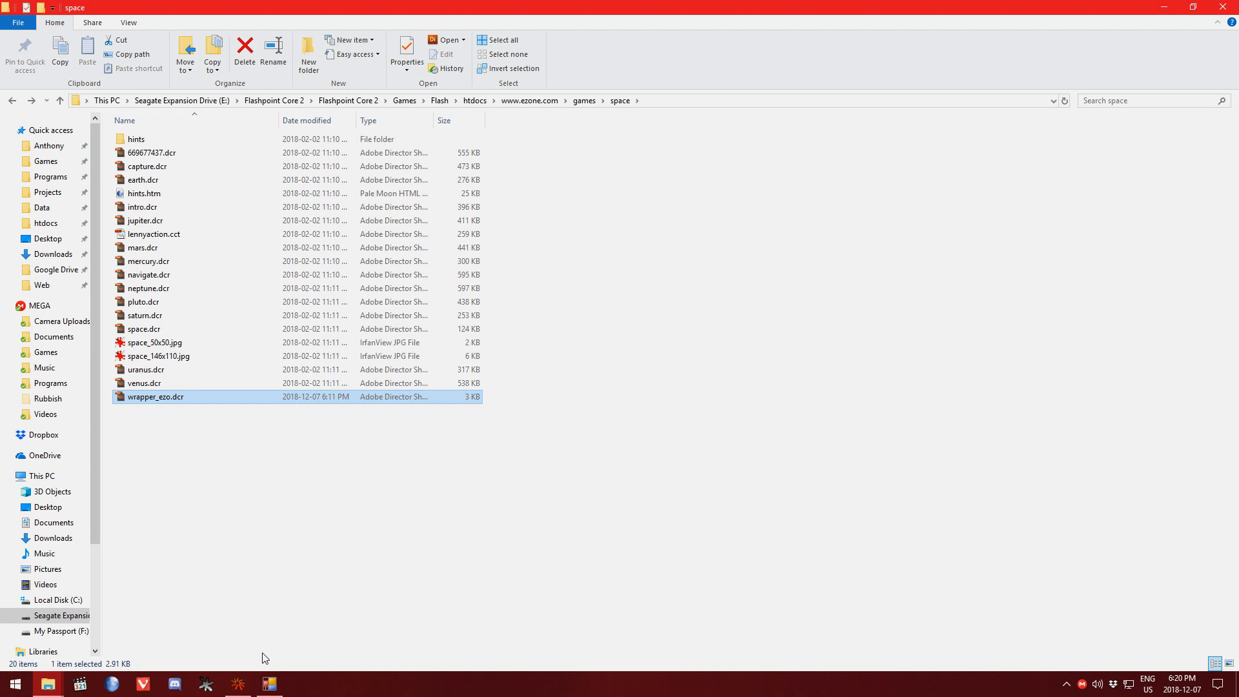
click(242, 682)
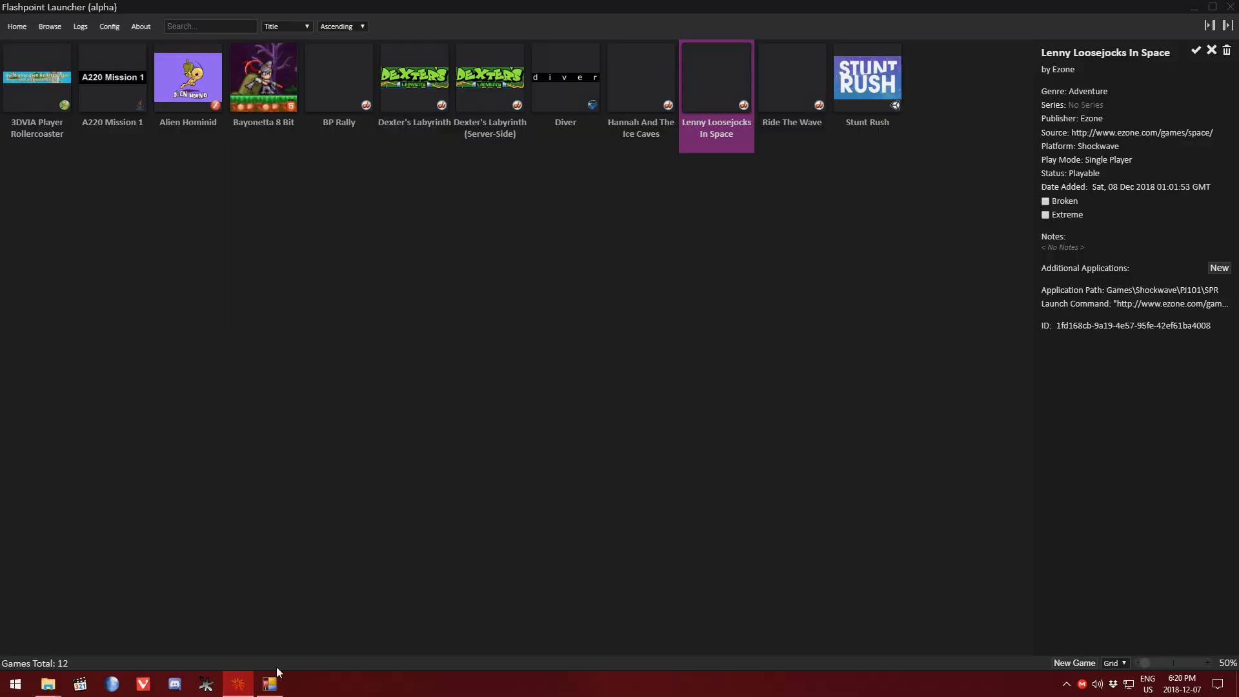
Append --do "member('gameName').text = 'space.dcr'" to the launch command of the Lenny Loosejocks In Space entry
click(1213, 303)
text(--)
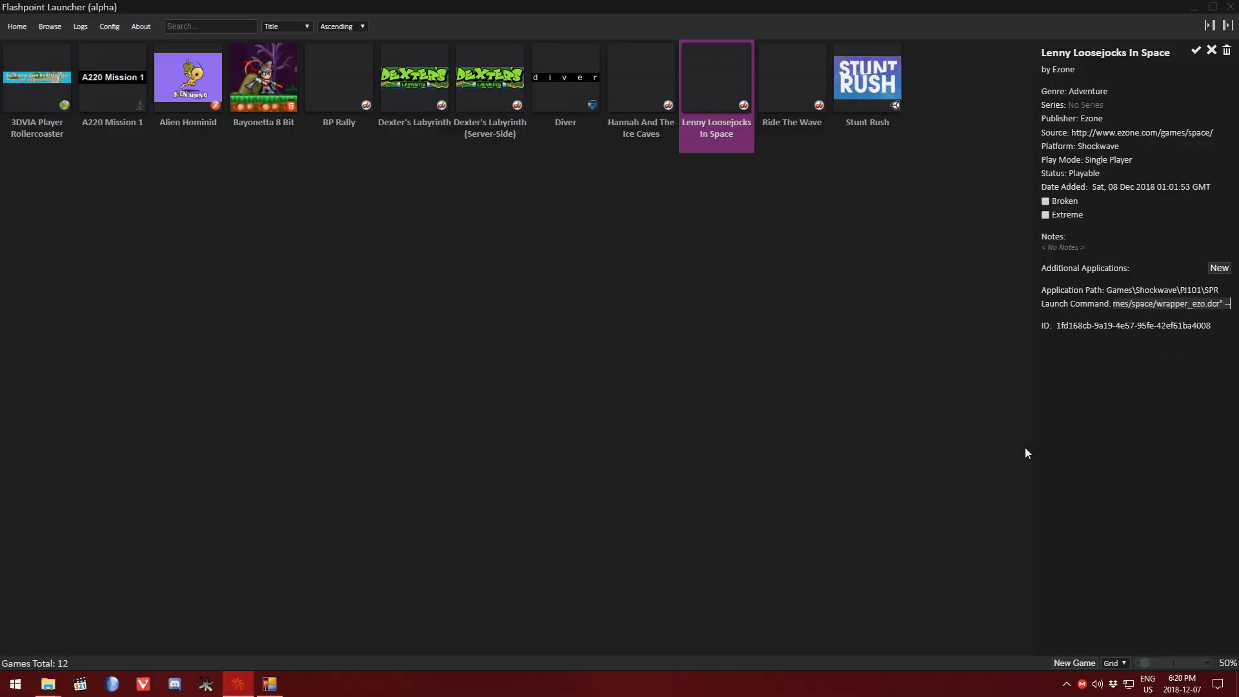
text(do)
text( "member)
text(()
text(()
text('gameName)
text(')
text())
text(.text)
text( =)
text( 'space.d)
text(cr')
text(")
key(Return)
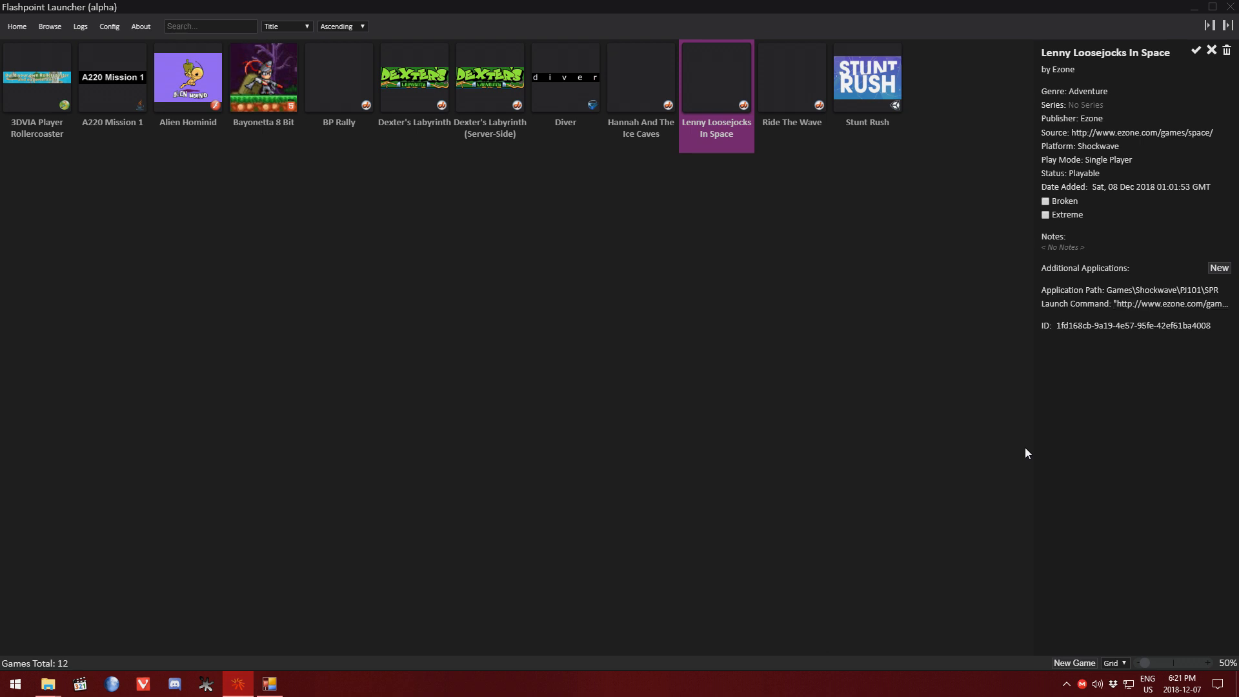
Save the Lenny Loosejocks In Space entry and launch the game to test the wrapper movie with the added --do option
click(1196, 50)
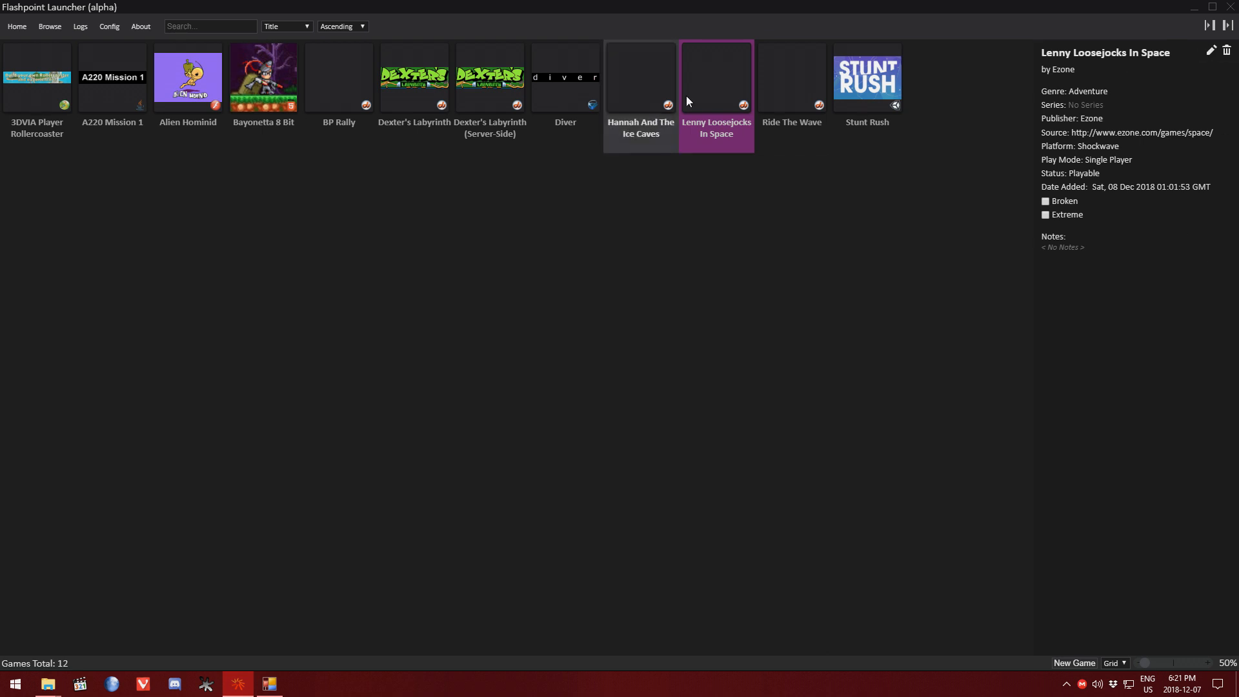
double_click(723, 88)
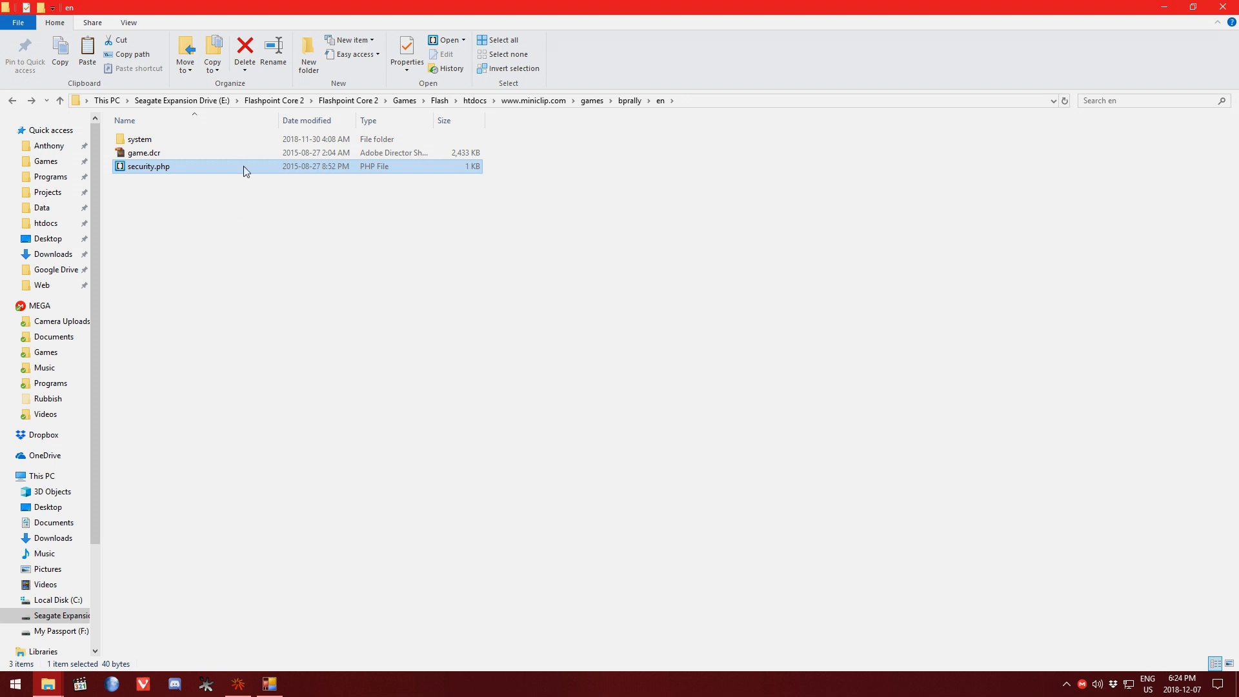
Check the contents of the system folder inside bprally/en in File Explorer and go back to the htdocs folder
double_click(204, 139)
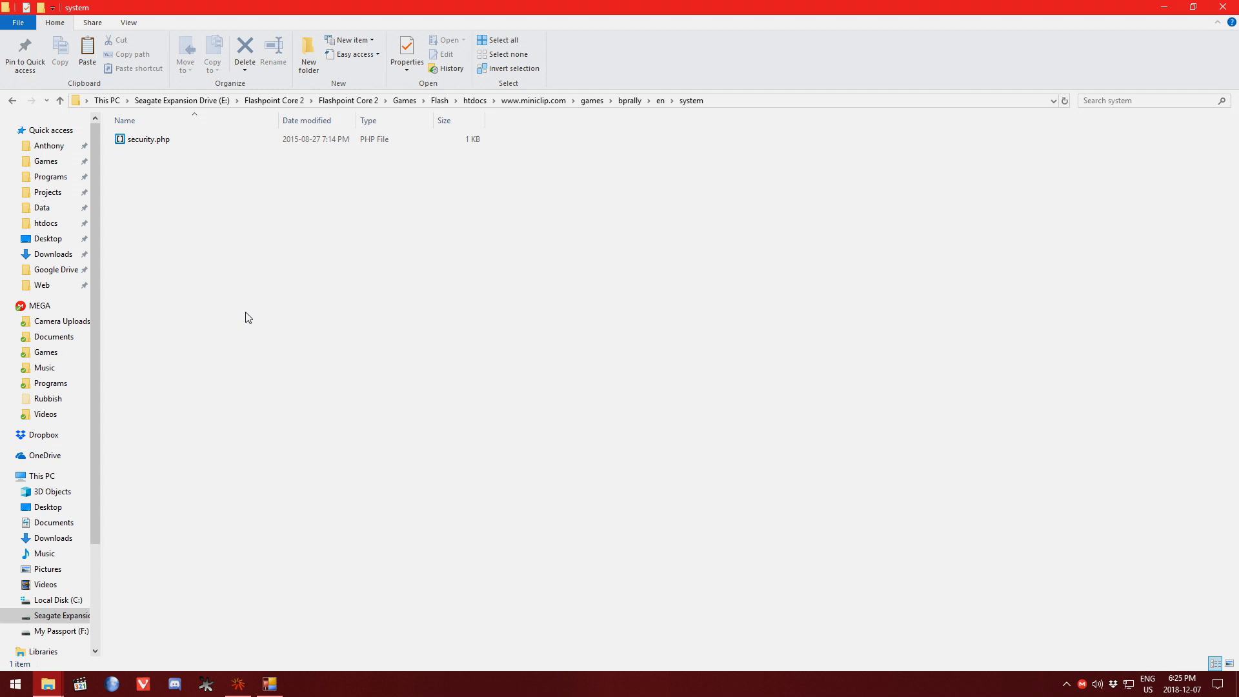
key(alt+Left)
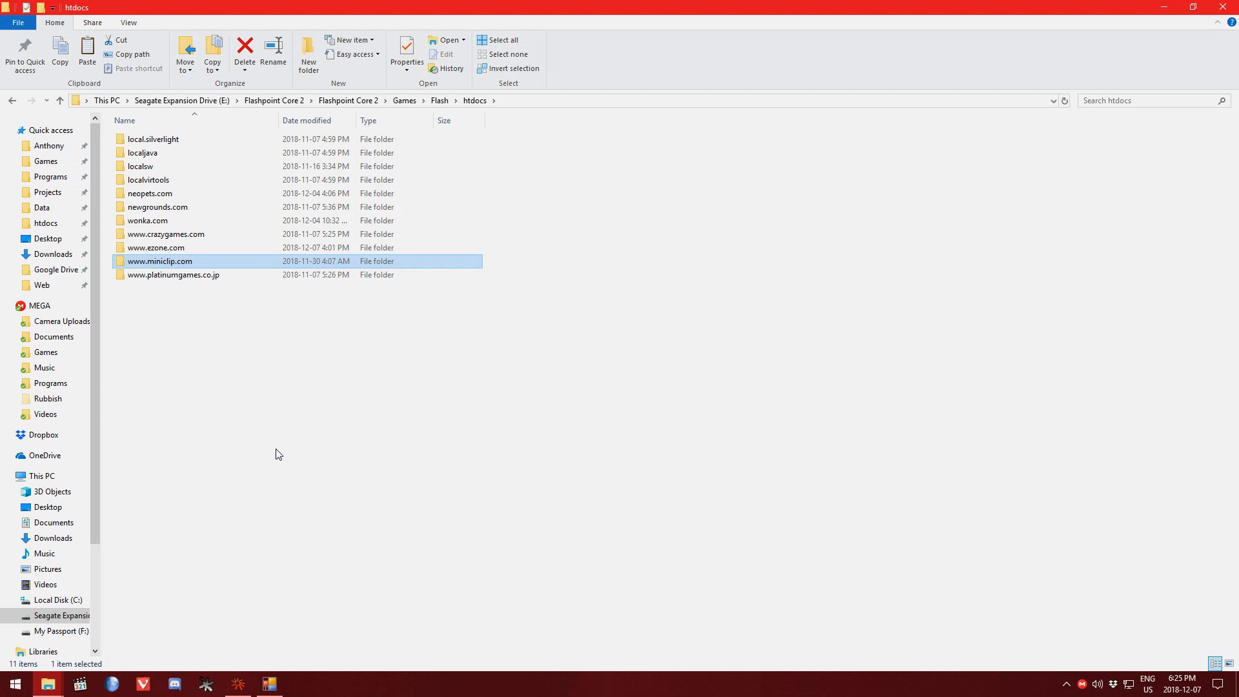
Switch to the Silent Bay Studios publisher wrappers folder and examine gameloader.dcr, wrapper_silentbaystudios.dcr and advert_loader.swf
mouse_move(48, 682)
click(61, 629)
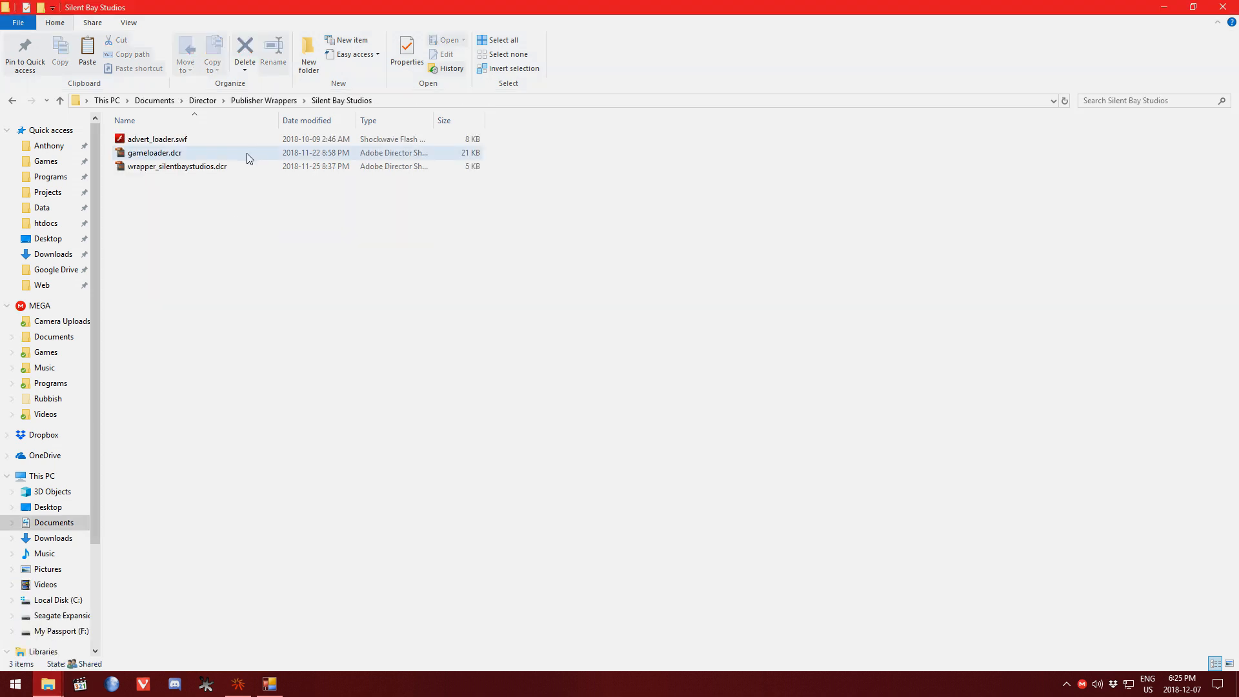
click(202, 154)
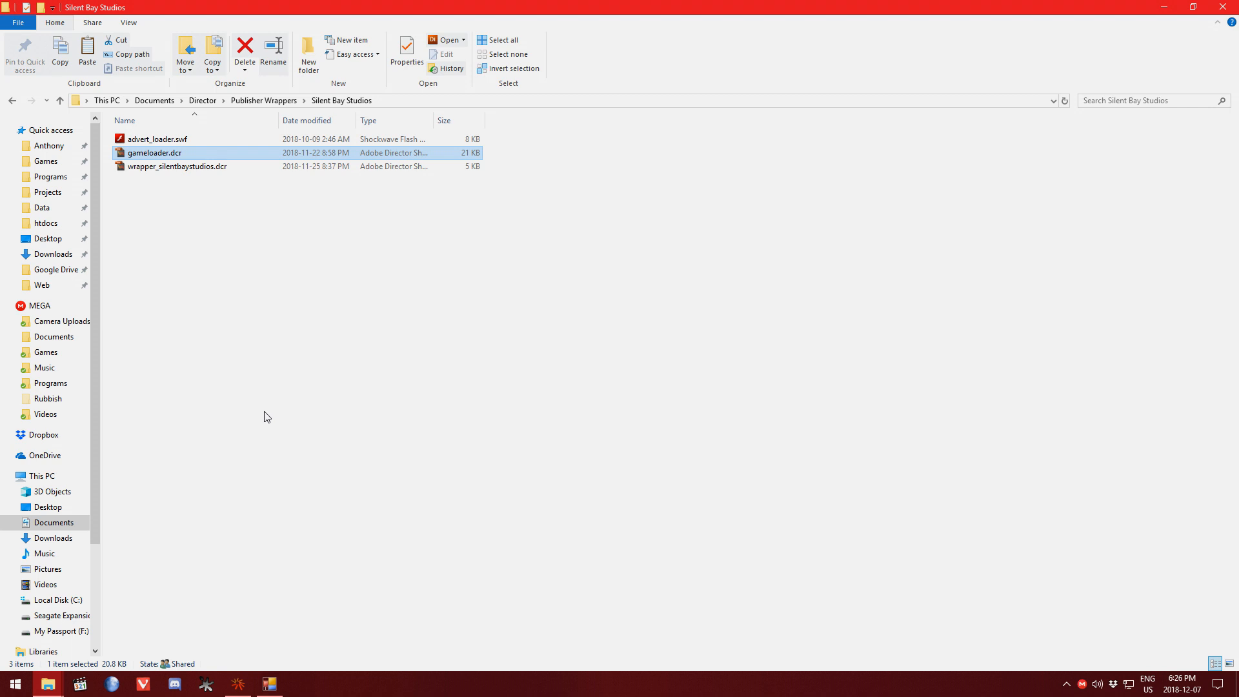
key(Down)
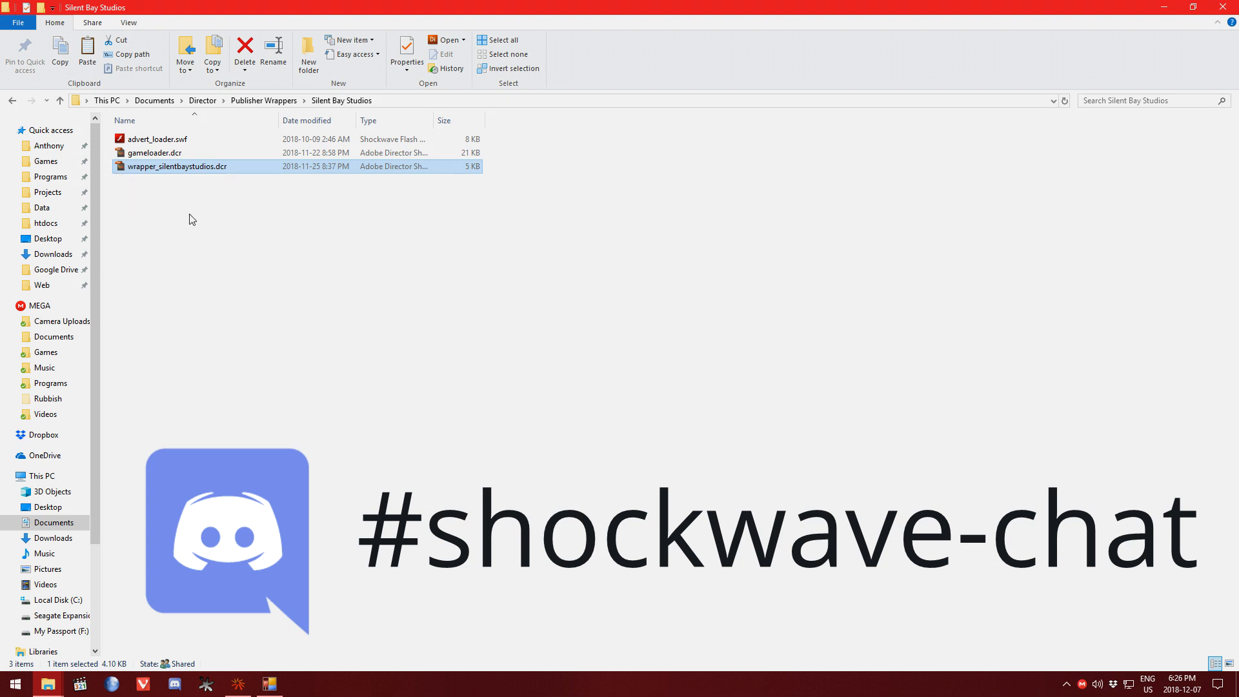
click(206, 139)
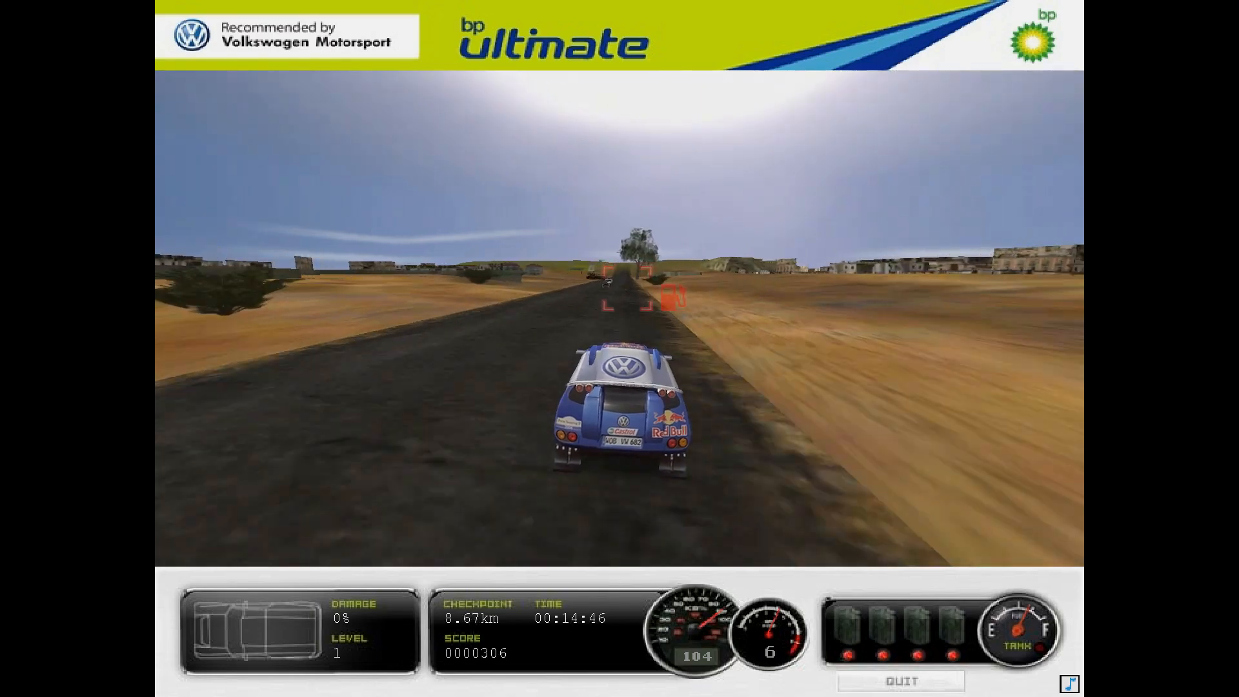
key(Left)
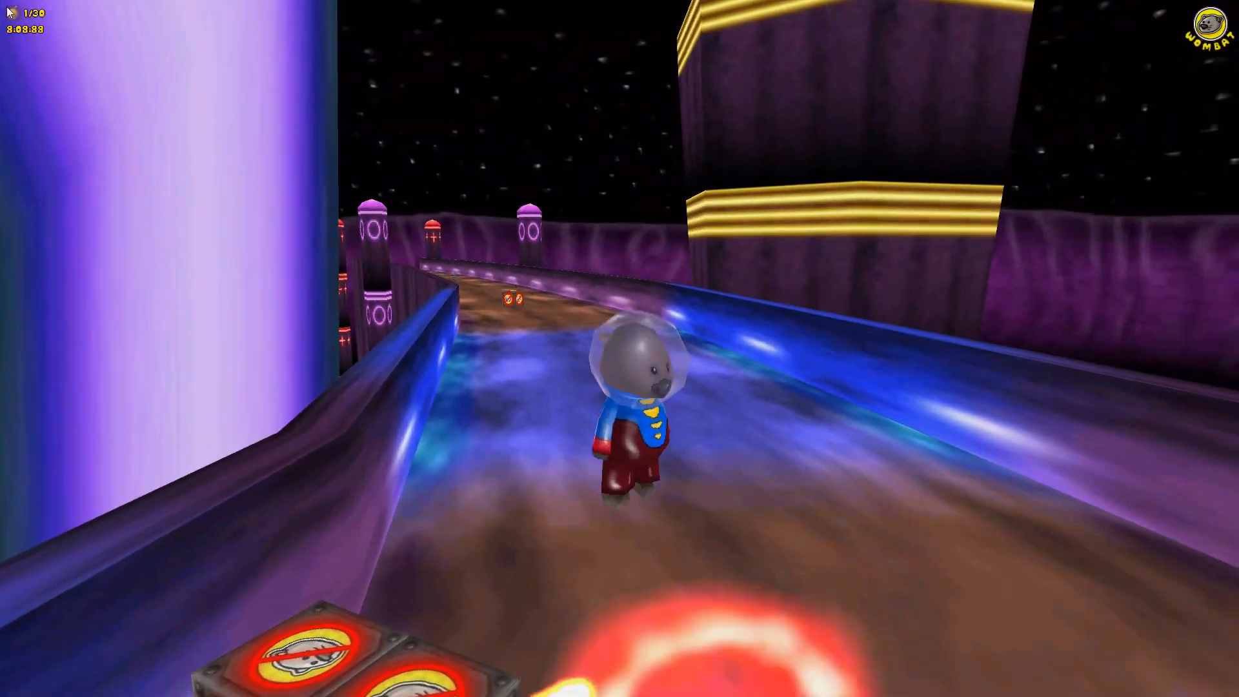
key(Down)
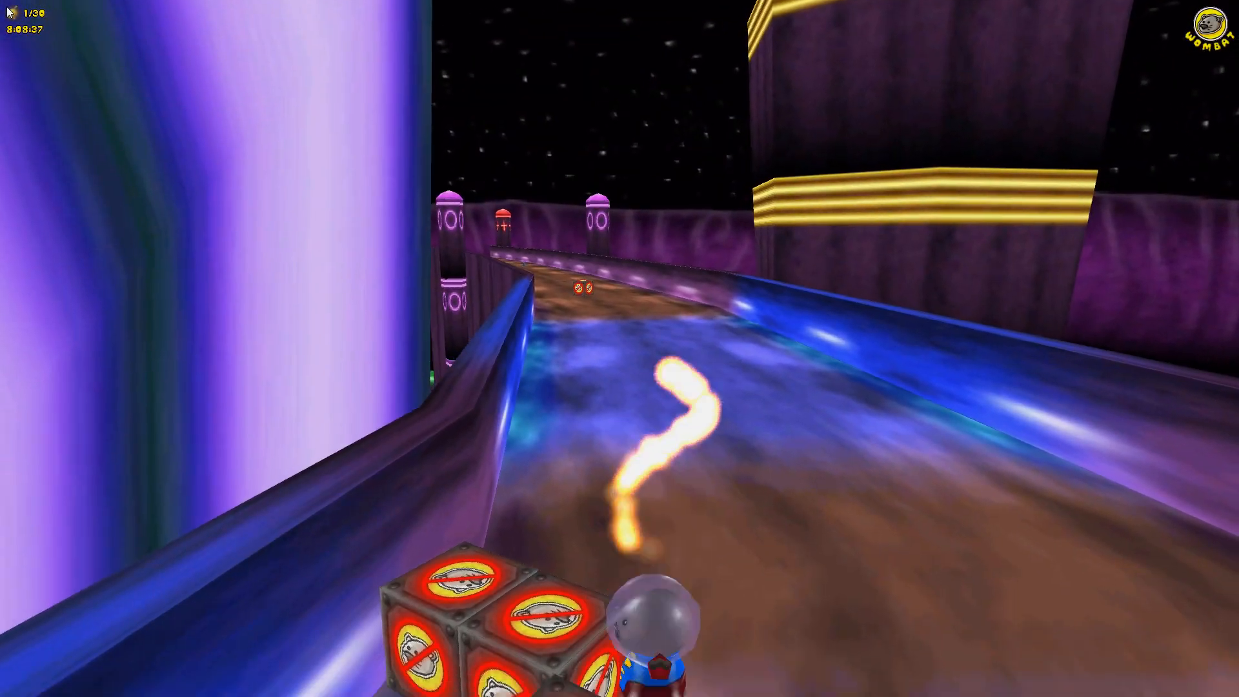
key(Up)
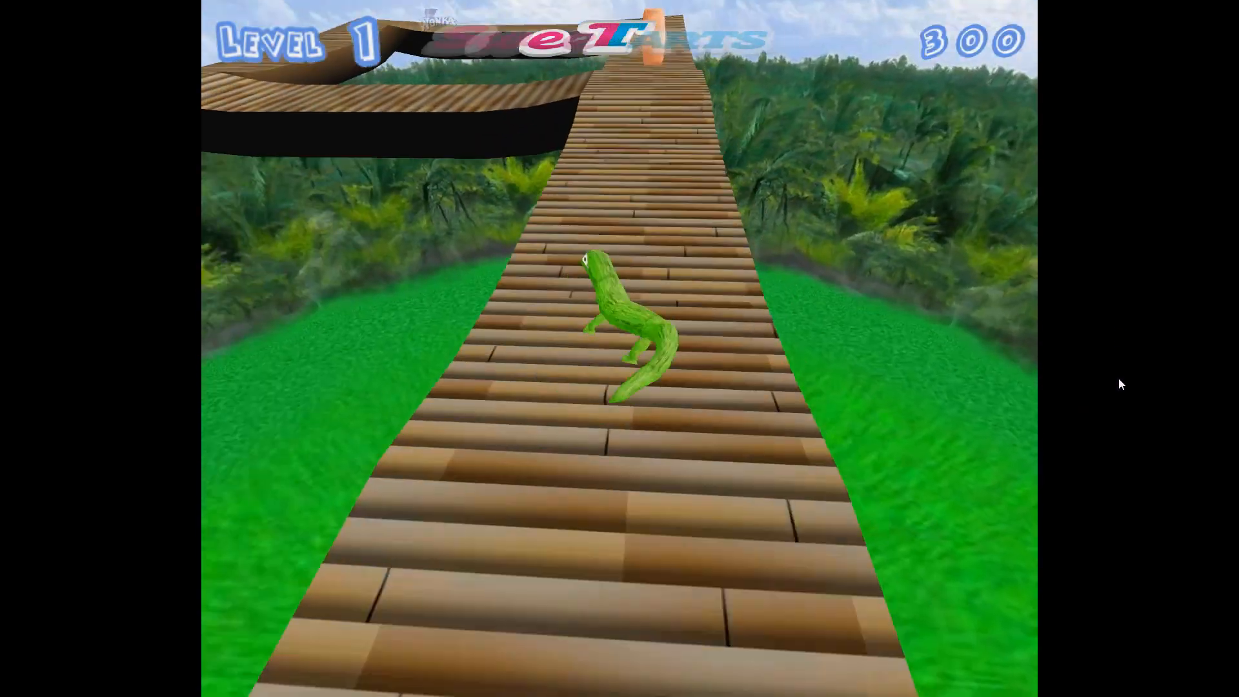
key(Up)
key(Left)
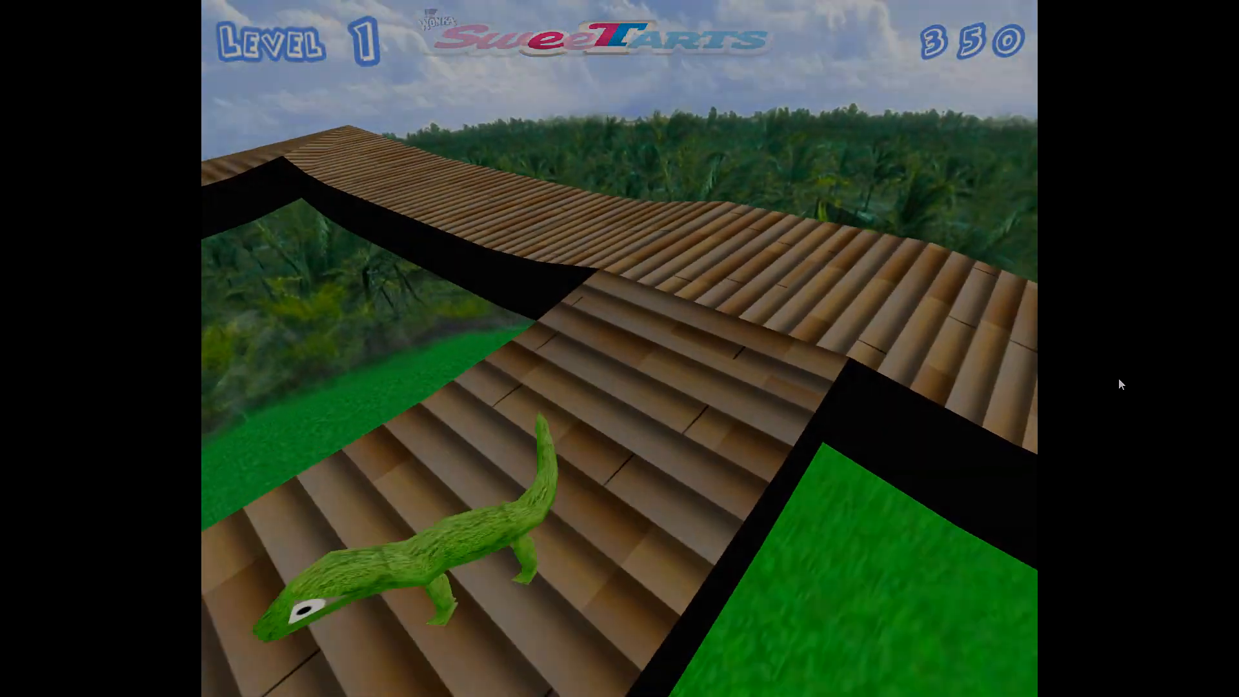